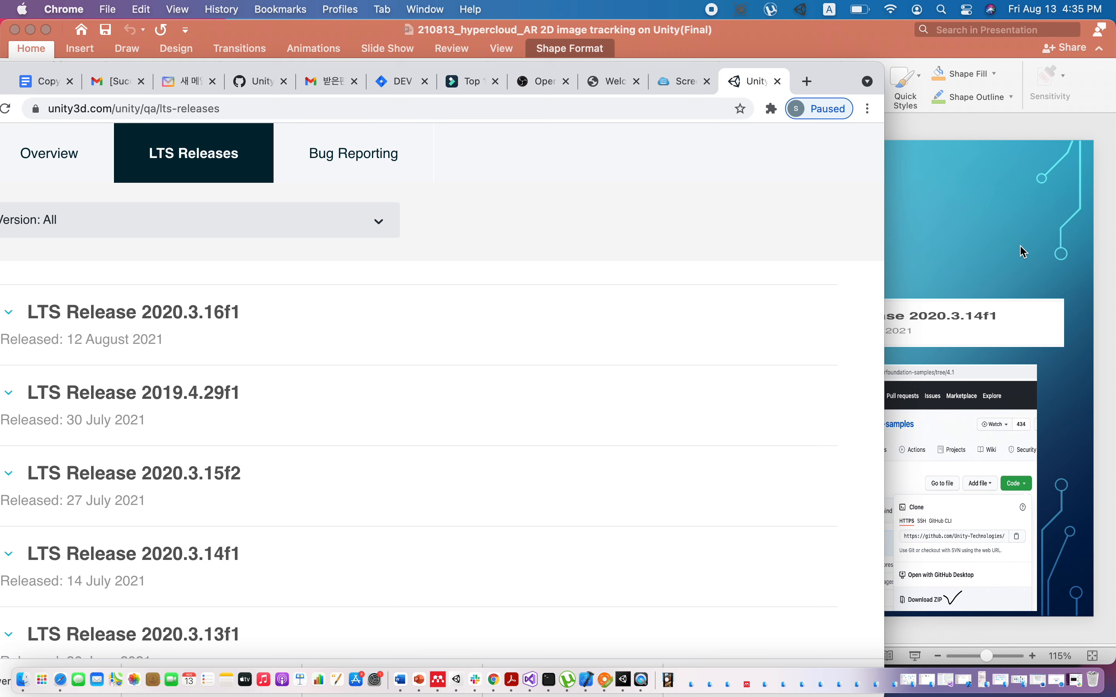
- Expand the LTS Release 2020.3.14f1 entry and view its download options
left_click(201, 572)
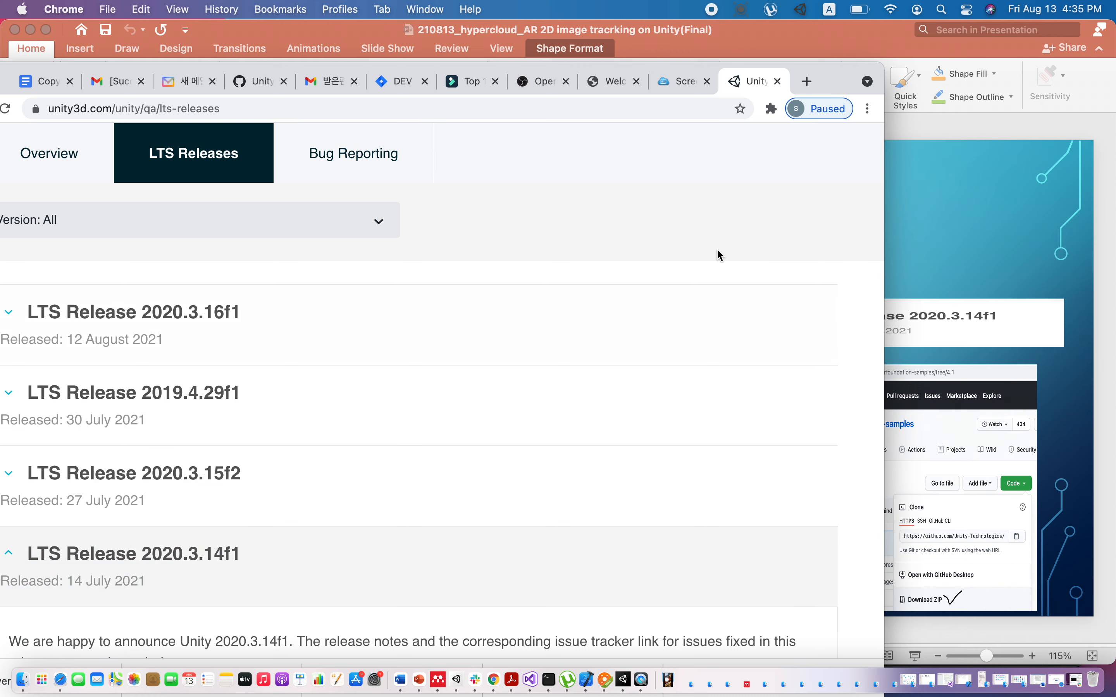
left_click_drag(832, 80, 1031, 38)
scroll(539, 446, "down", 8)
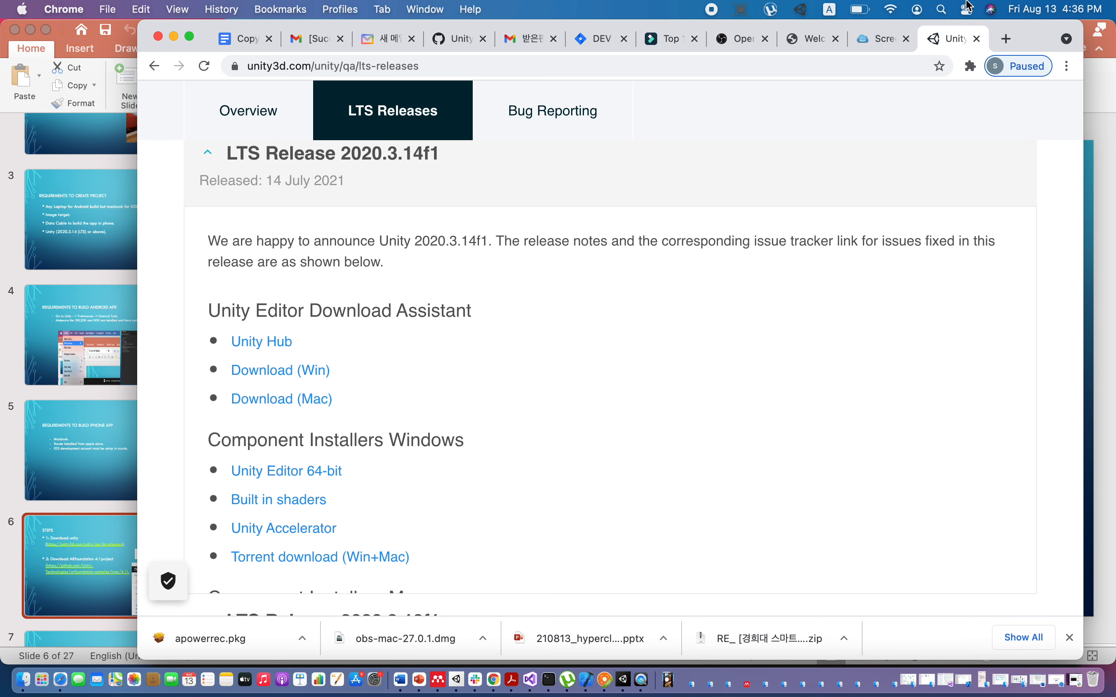
- Search for Unity, open Unity Hub, and show its installed Unity versions
left_click(942, 5)
type("unity")
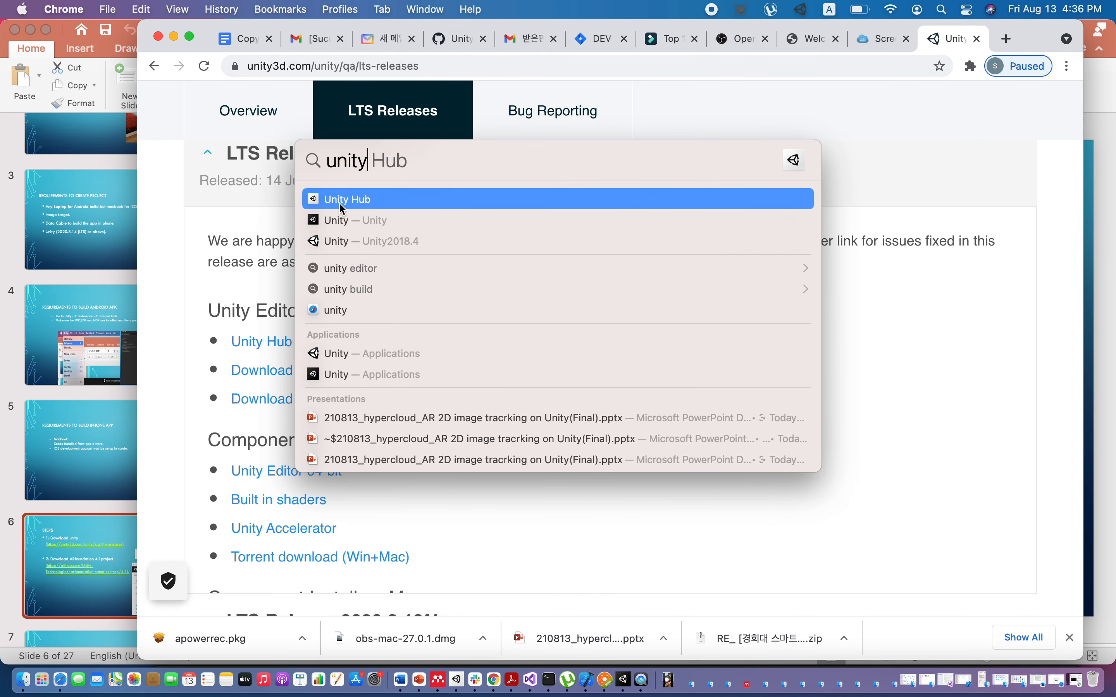
left_click(366, 205)
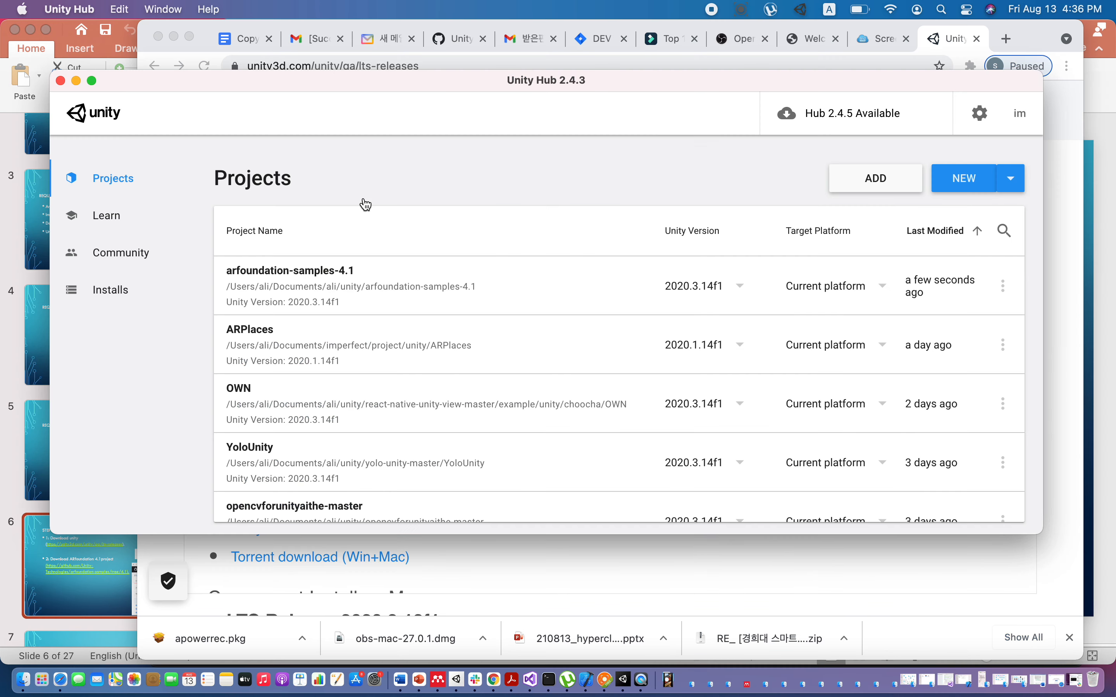
left_click(136, 297)
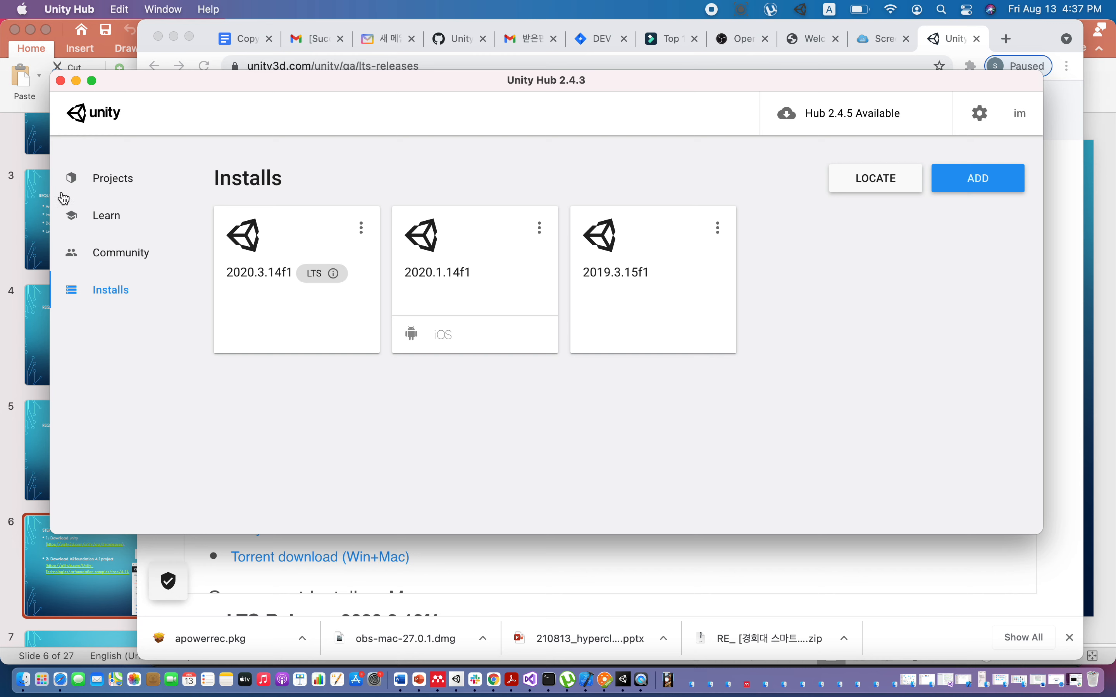
left_click(118, 182)
left_click(109, 290)
- Start adding a Unity version and review the offered releases and the modules for Unity 2020.3.16f1 (LTS)
left_click(988, 189)
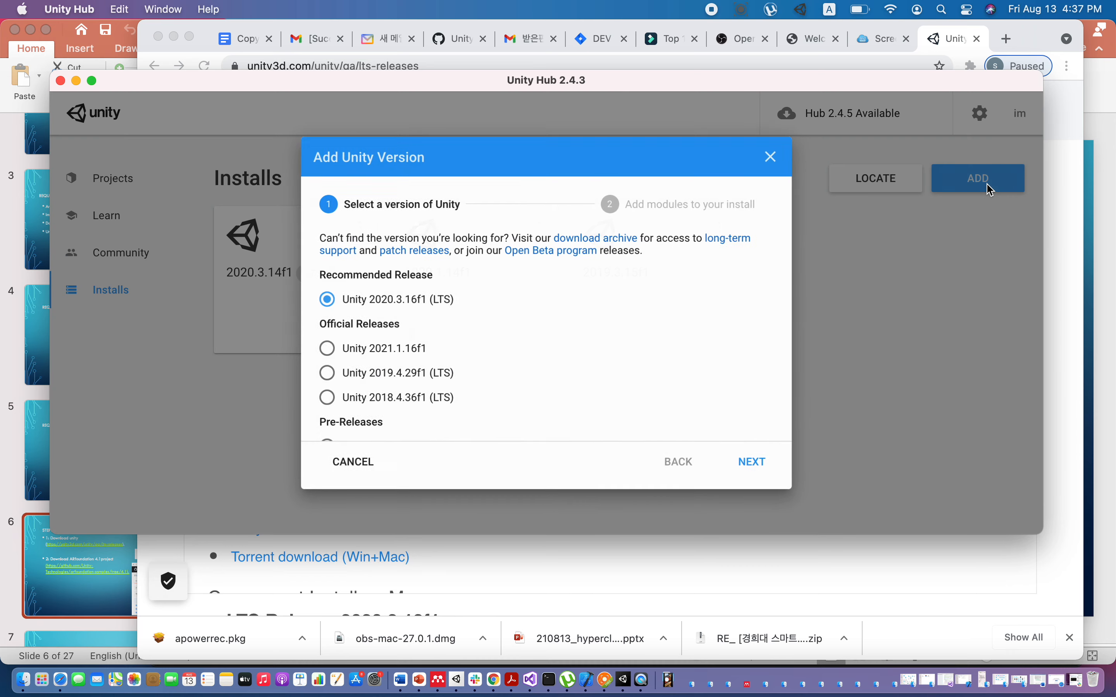
scroll(364, 327, "down", 1)
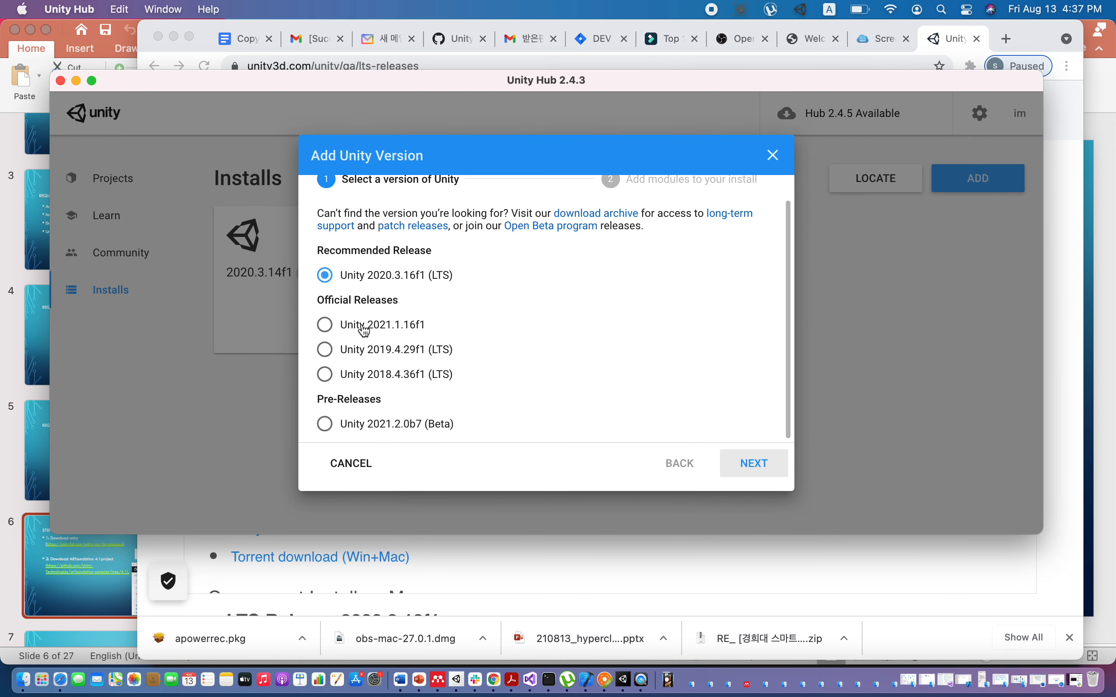
scroll(364, 329, "up", 1)
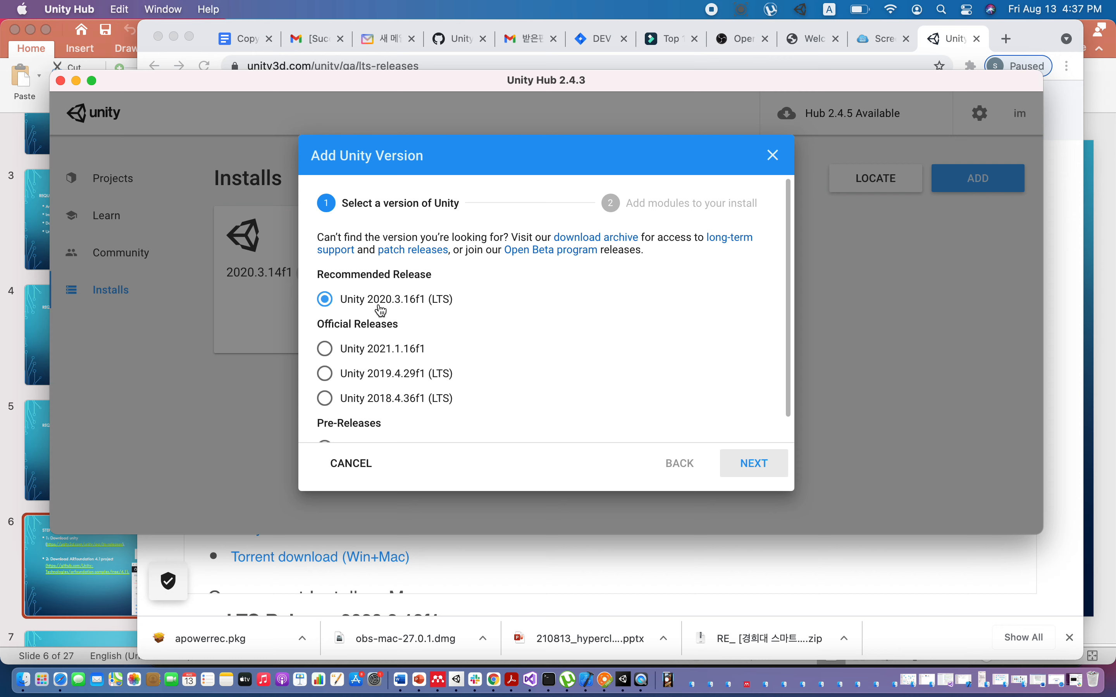
left_click(761, 469)
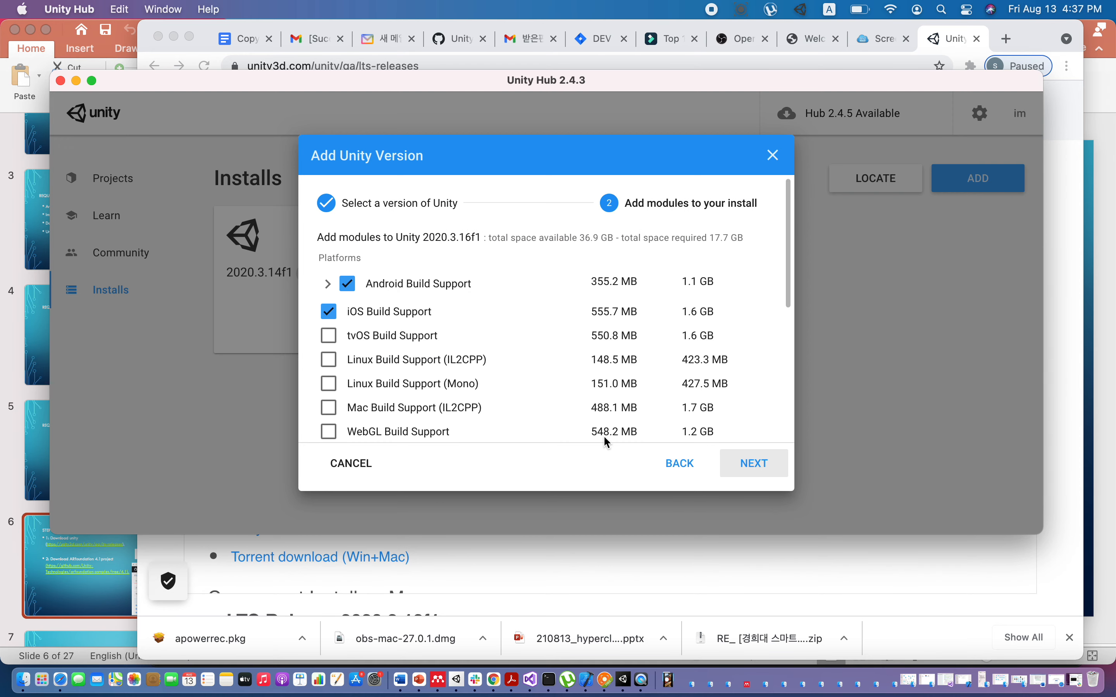
left_click(680, 469)
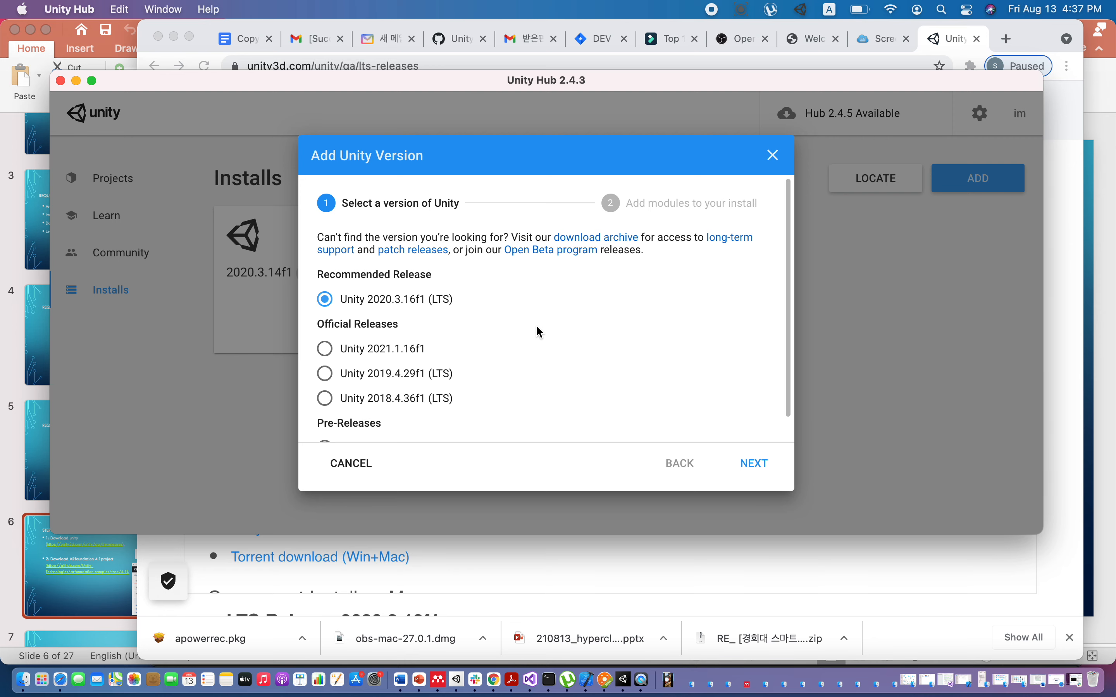
- View the Unity 2020.x releases in the Unity download archive and return to Unity Hub
left_click(602, 240)
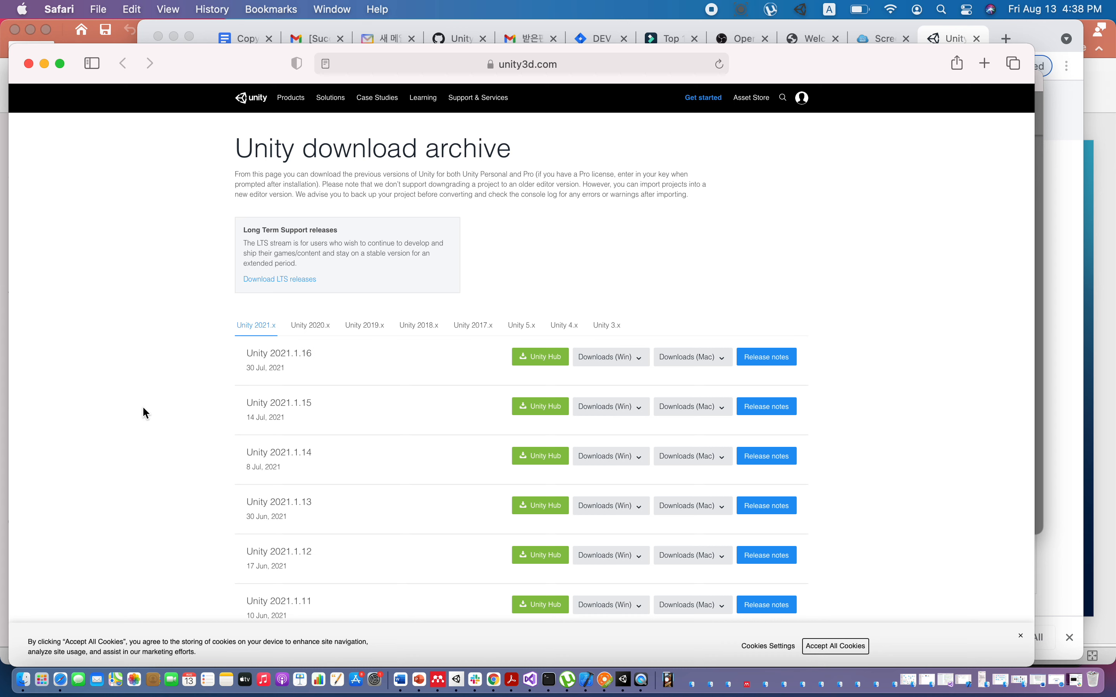
left_click(319, 324)
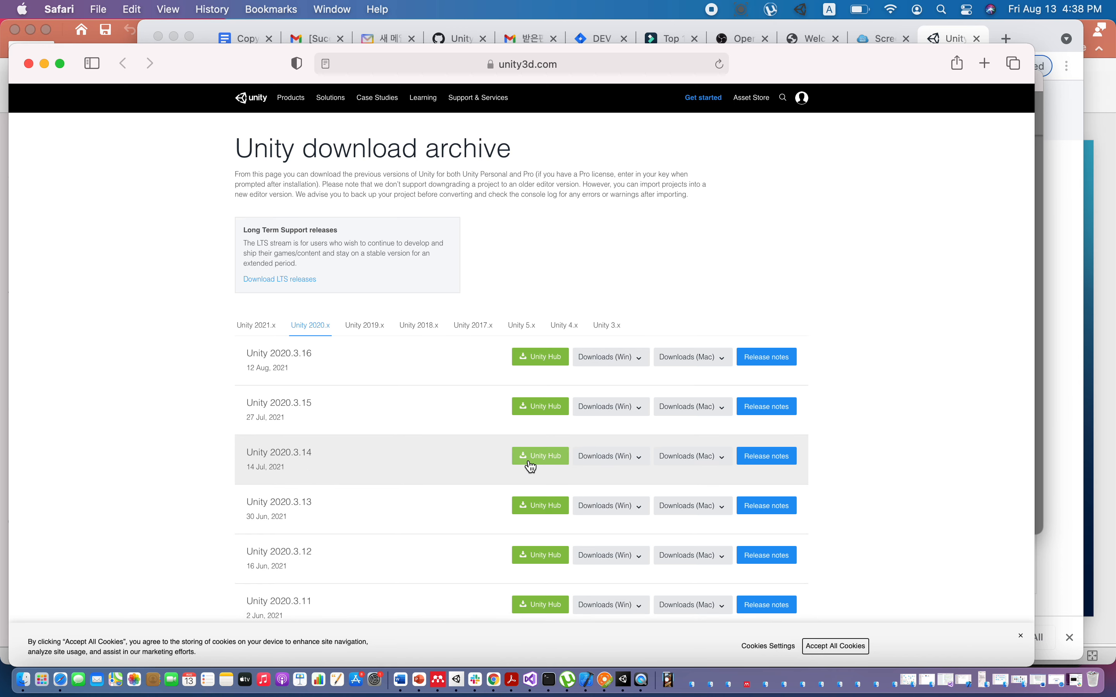
left_click(44, 64)
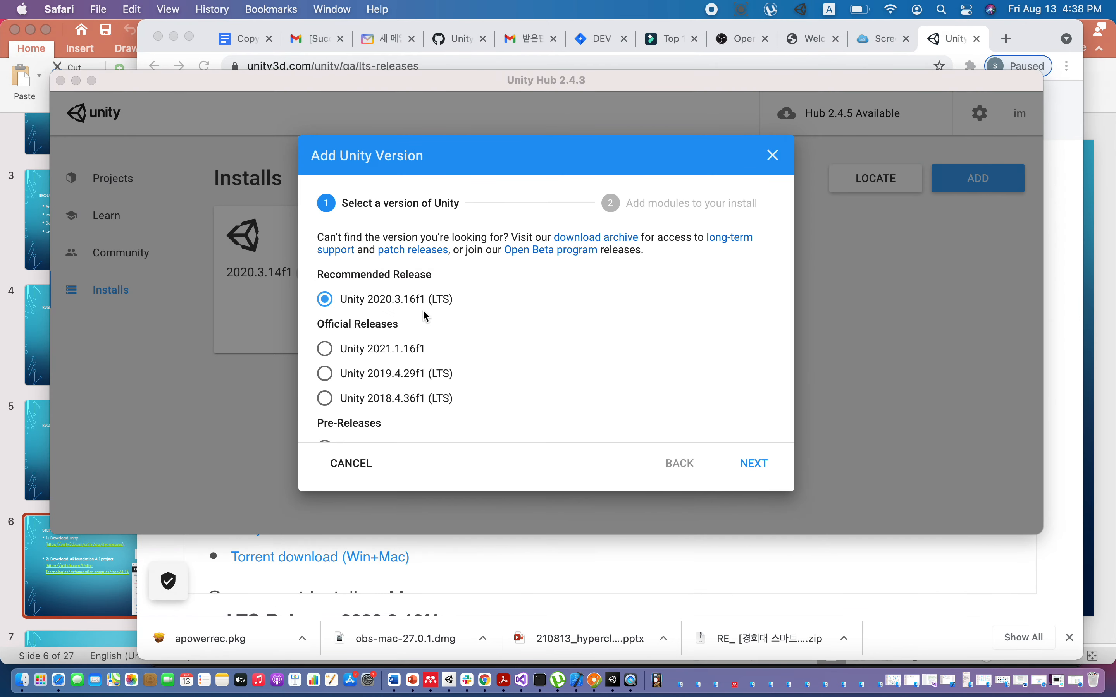
- Install Unity 2020.3.16f1 (LTS) with Android and iOS Build Support, accepting the Android SDK and NDK license terms
left_click(768, 470)
left_click(769, 470)
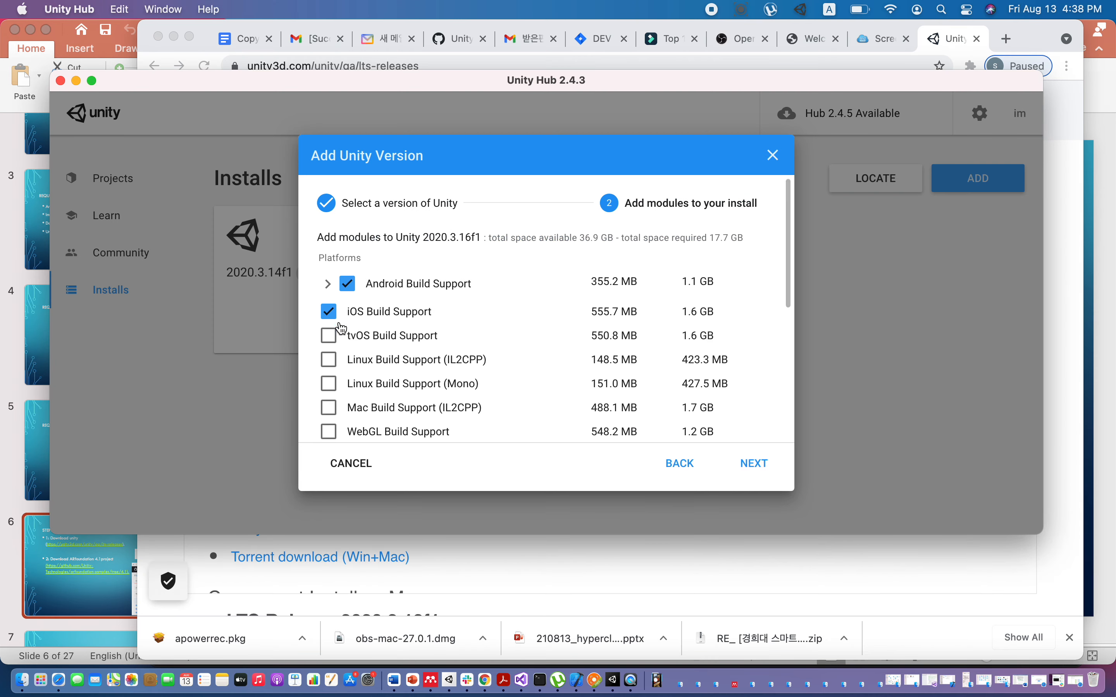
scroll(406, 310, "down", 1)
scroll(408, 314, "down", 10)
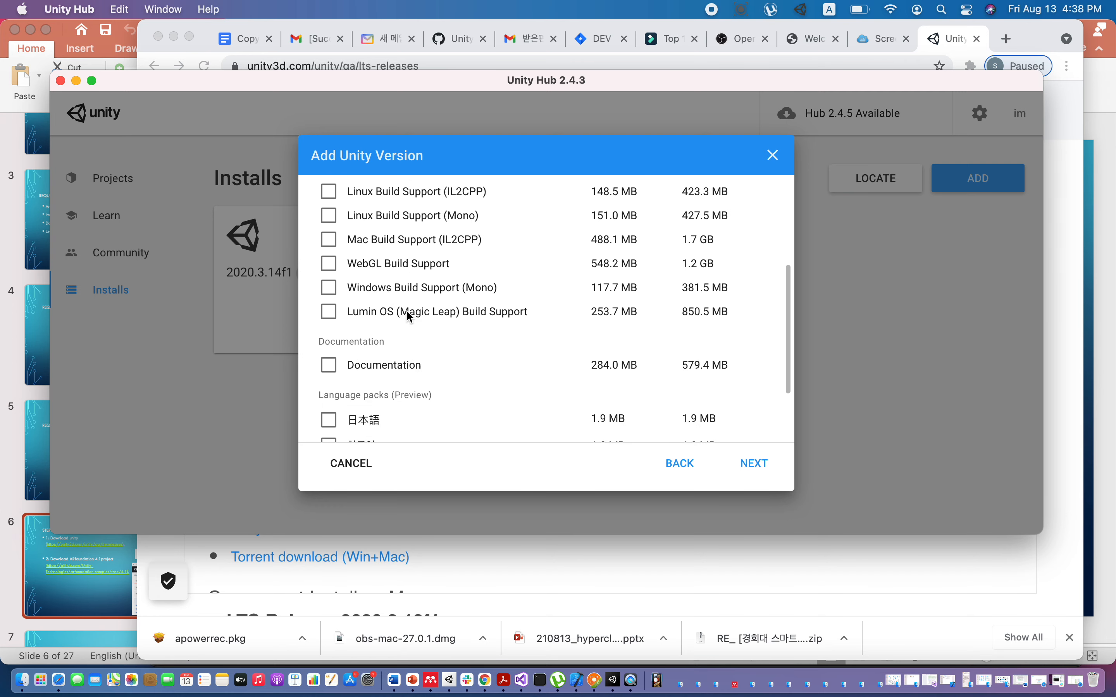
scroll(408, 315, "up", 10)
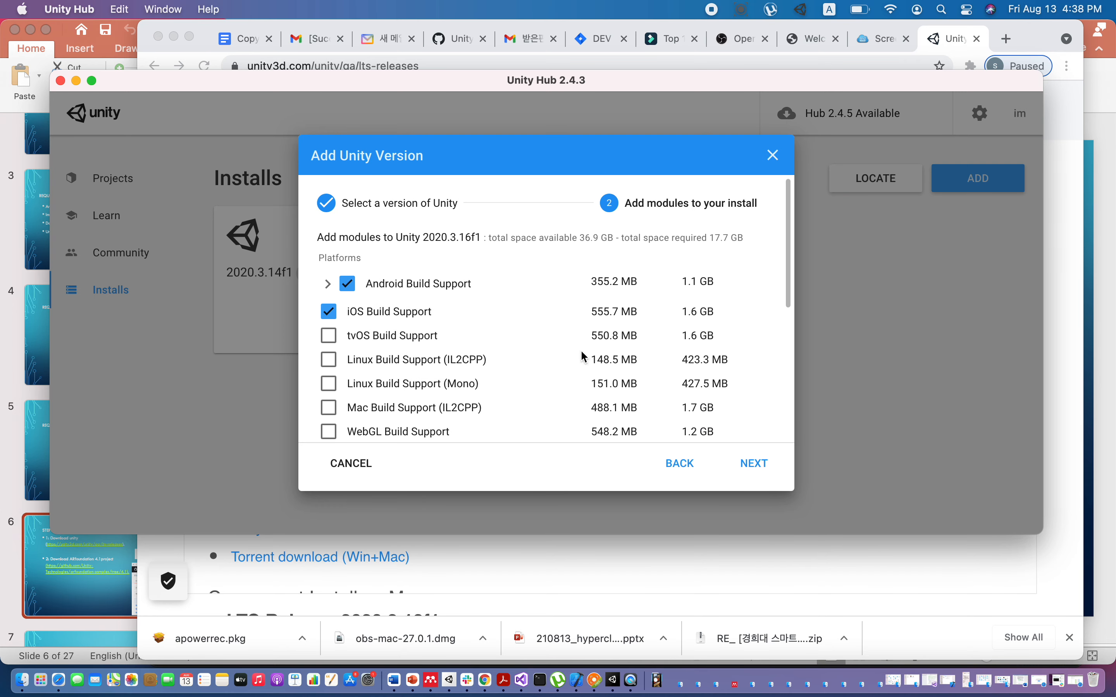
left_click(760, 471)
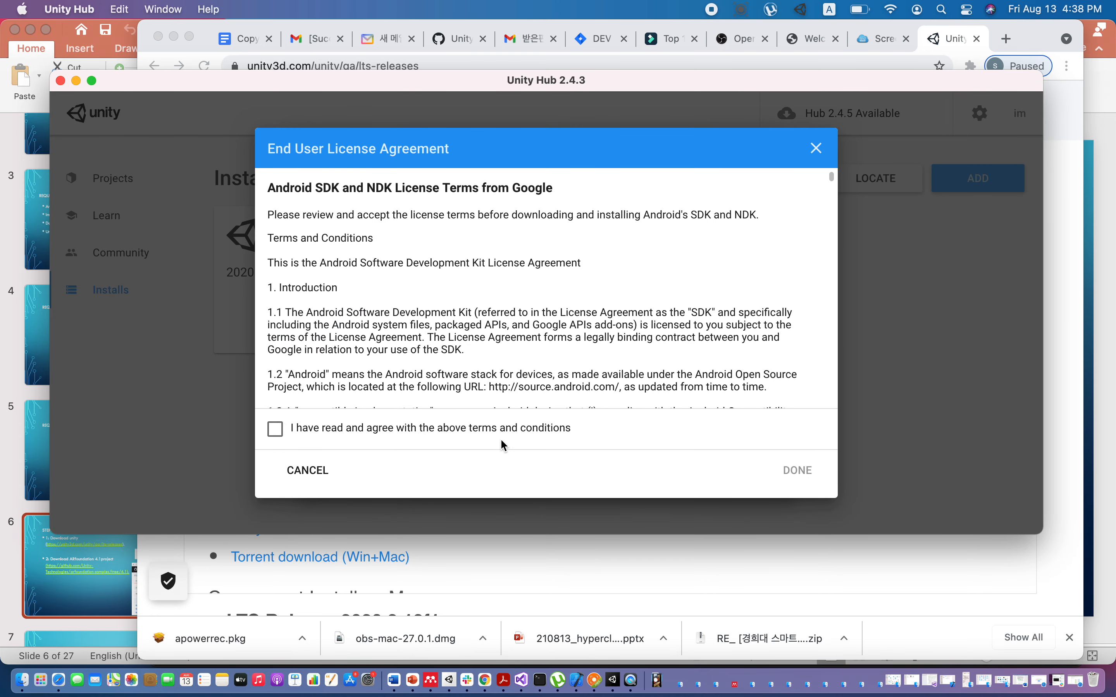
left_click(498, 428)
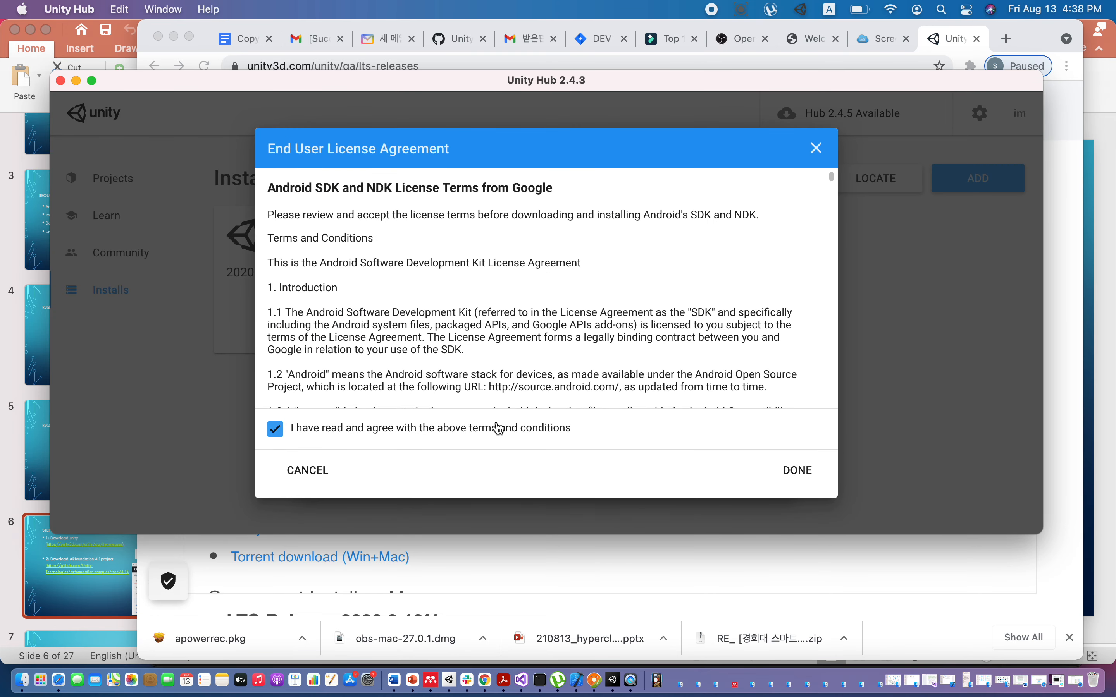
left_click(796, 470)
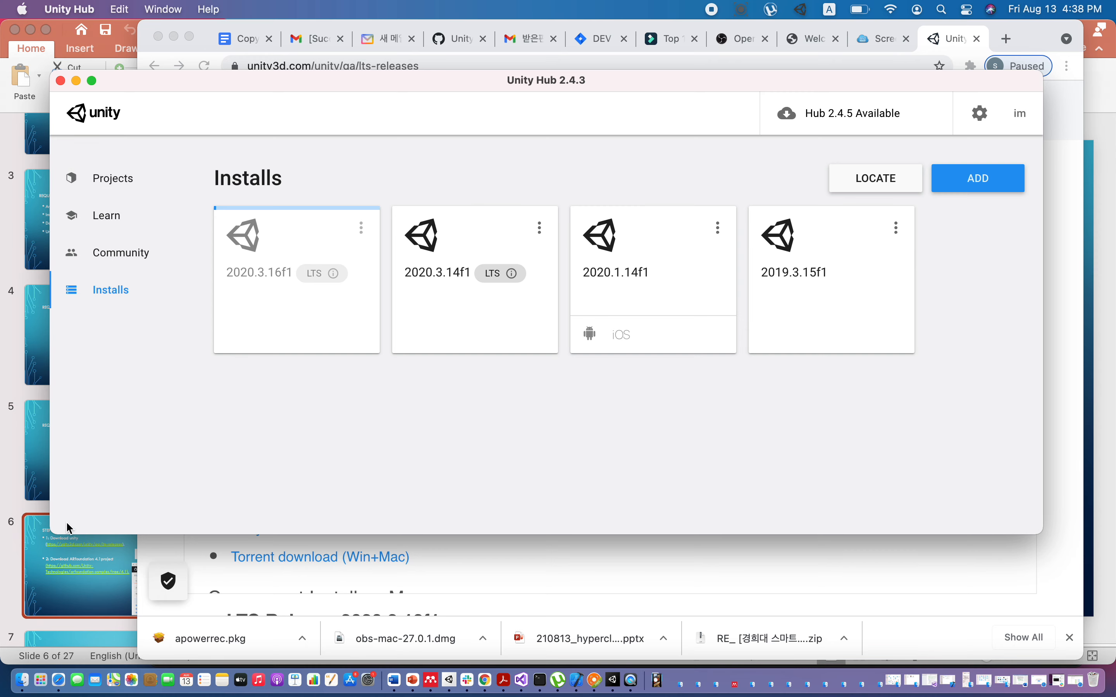
- Switch to PowerPoint and copy the arfoundation-samples 4.1 GitHub link from the Steps slide
left_click(65, 574)
scroll(65, 576, "down", 2)
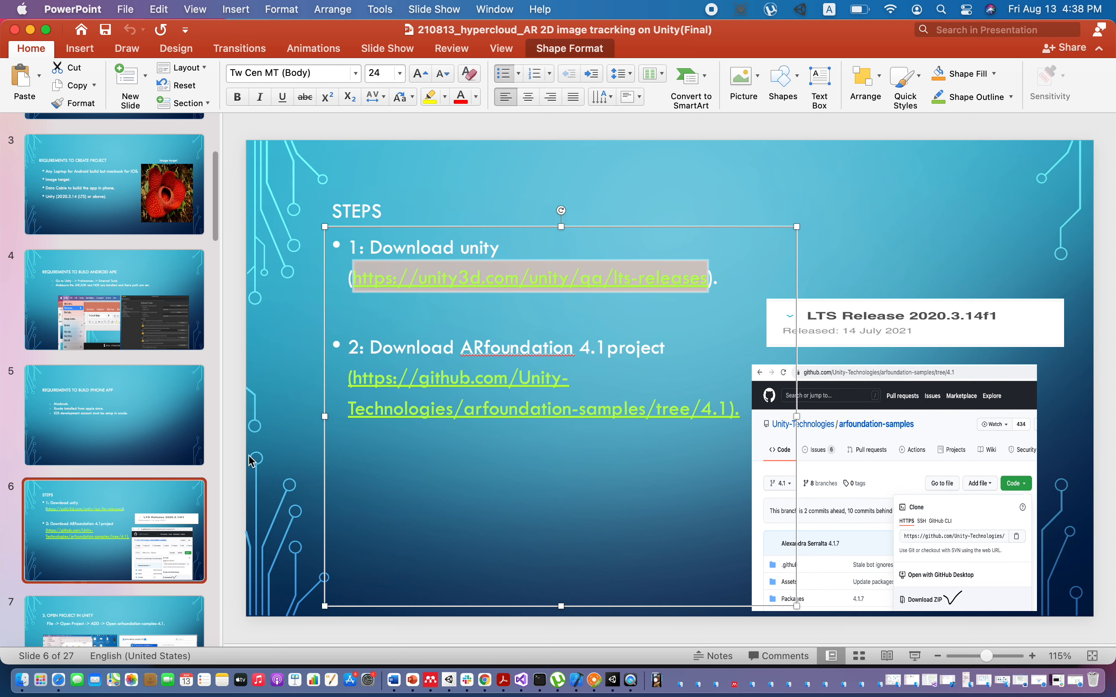
left_click_drag(349, 379, 719, 406)
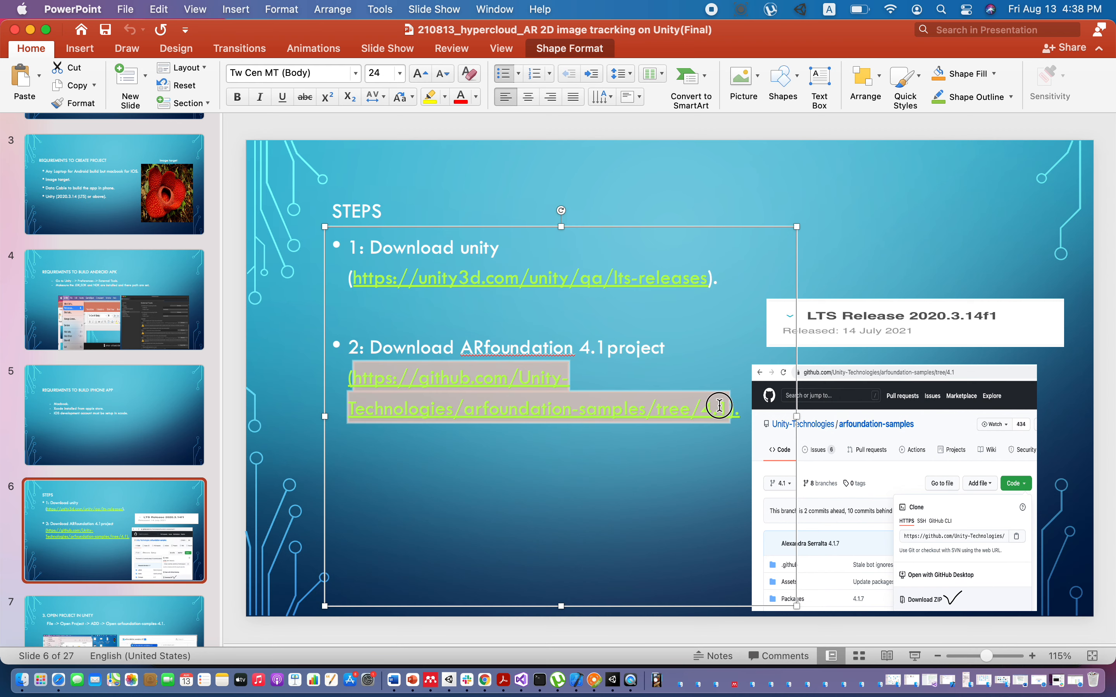
right_click(495, 383)
left_click(394, 460)
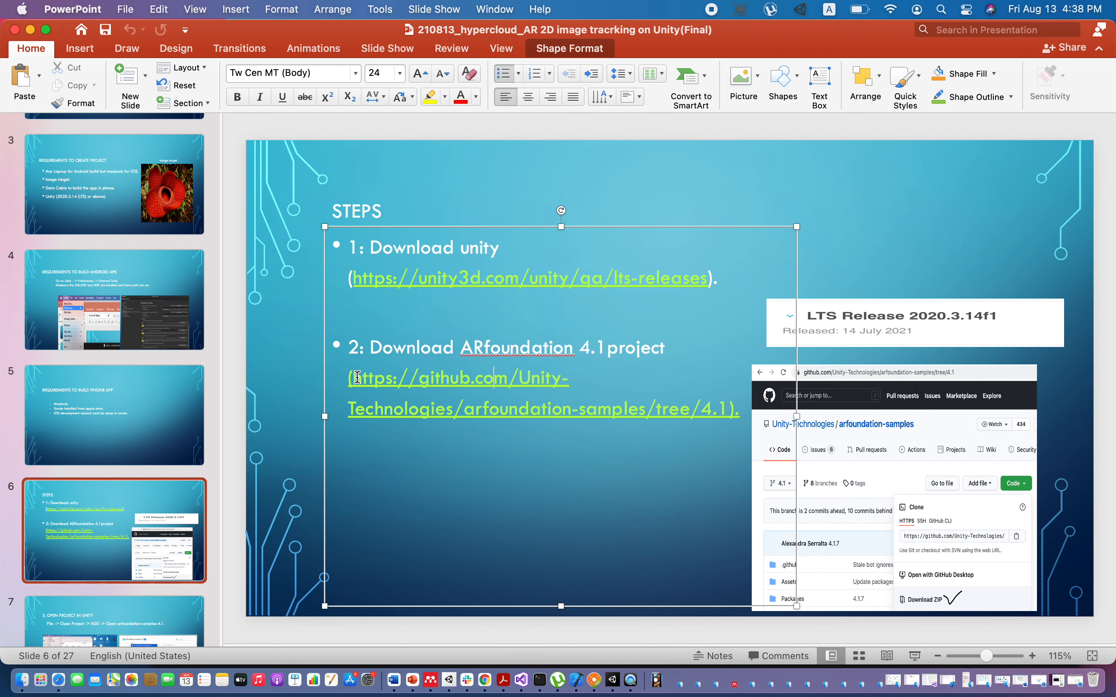
left_click_drag(354, 377, 720, 402)
key("super+c")
- Switch to Chrome and open the copied arfoundation-samples 4.1 link in a new tab
left_click(485, 680)
left_click(1008, 41)
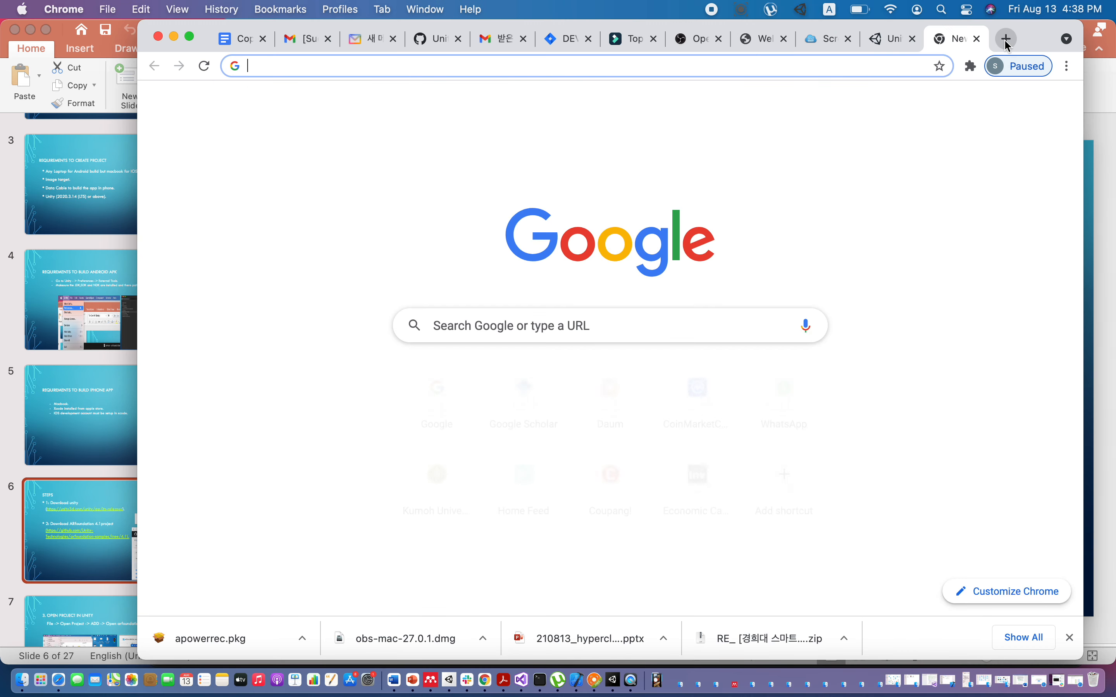
key("super+v")
key("Return")
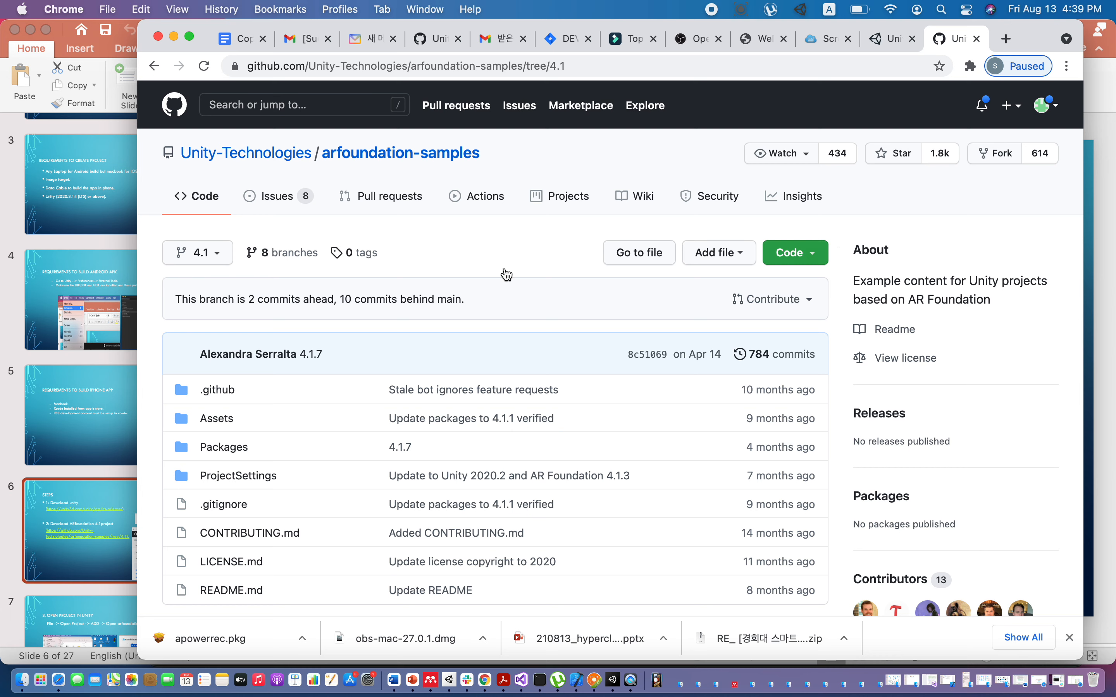
- Examine the repository's branch selection and its ZIP download option
left_click(216, 258)
left_click(218, 257)
left_click(794, 252)
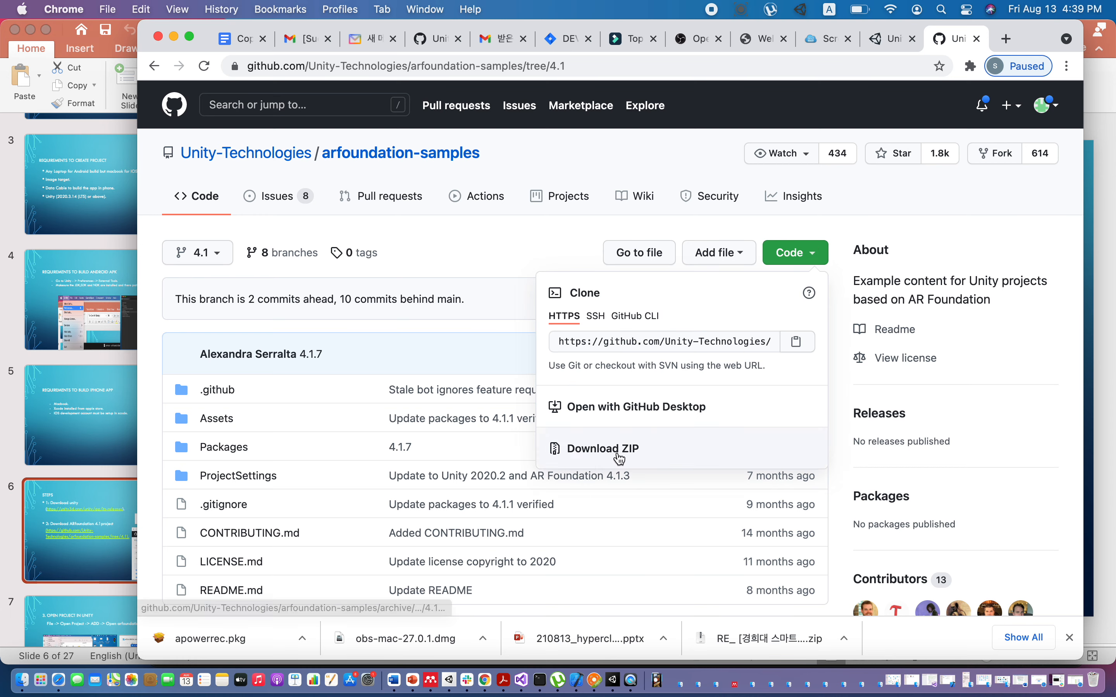
left_click(846, 210)
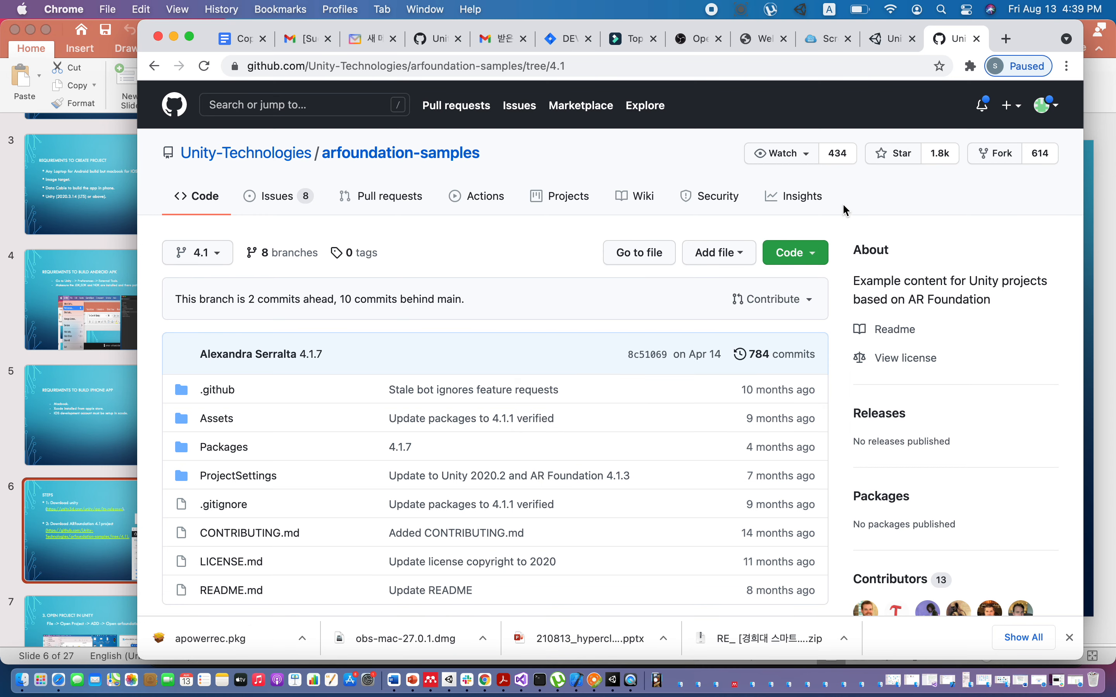
left_click(28, 683)
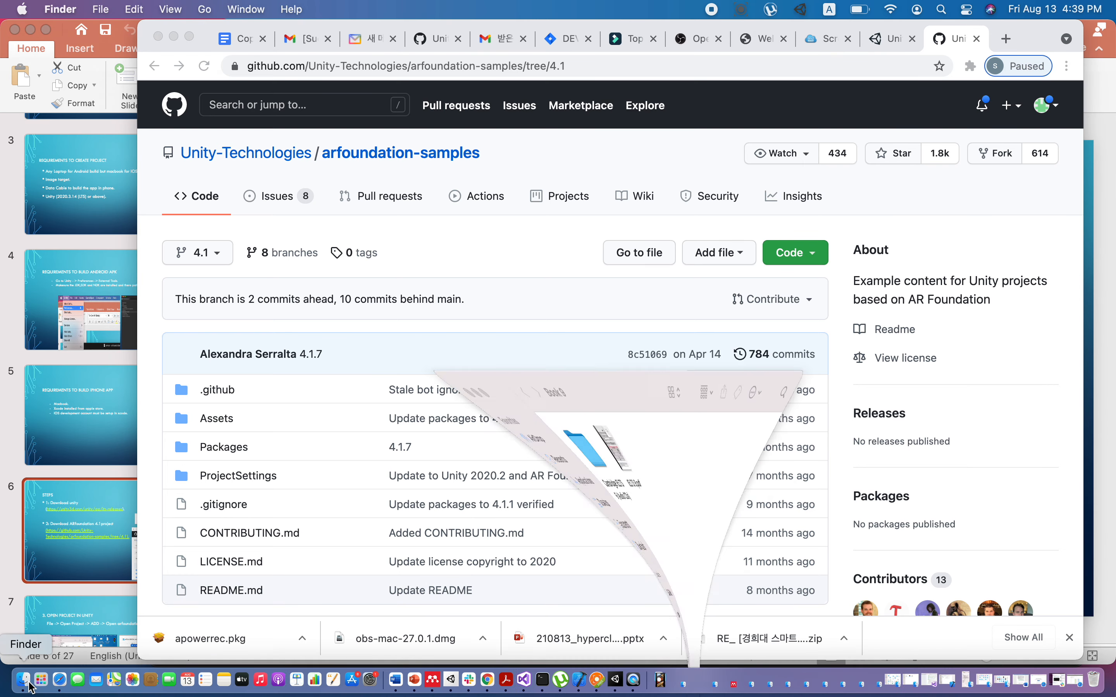
left_click(210, 102)
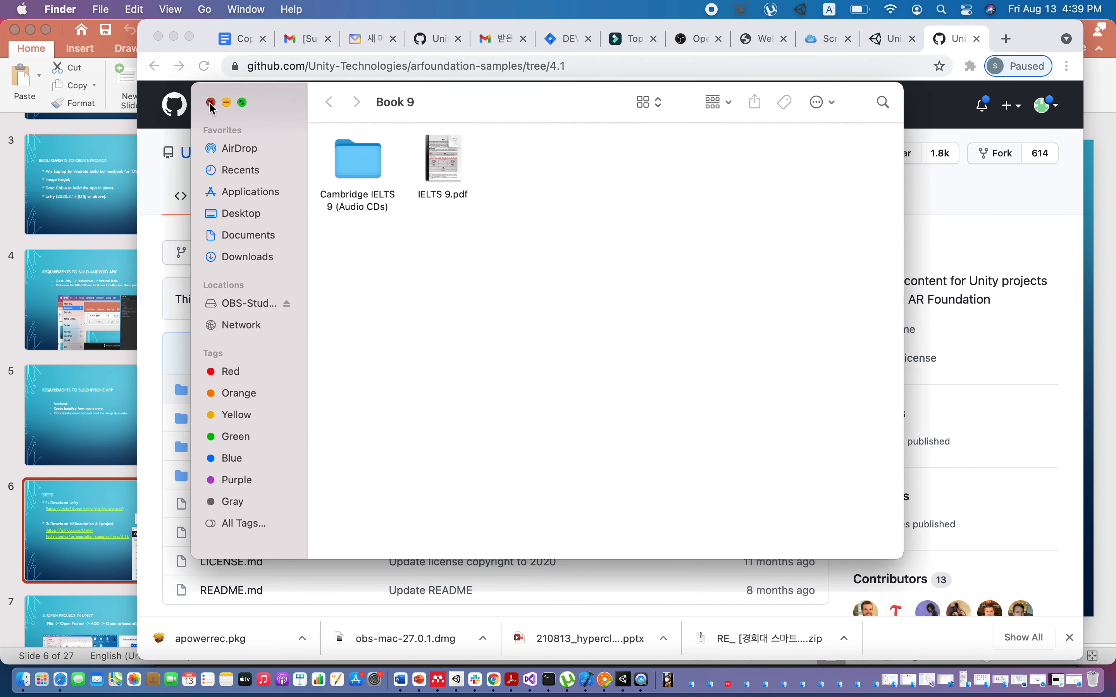
- Switch to the Unity editor and bring up the project list for opening another project
left_click(623, 680)
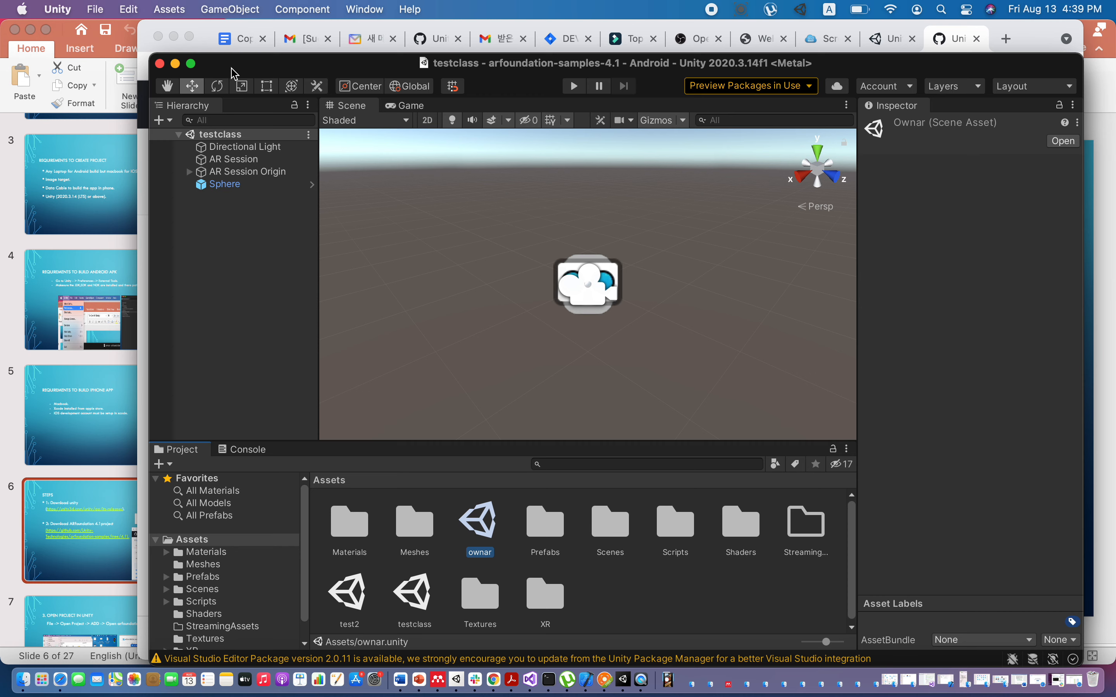
left_click(94, 10)
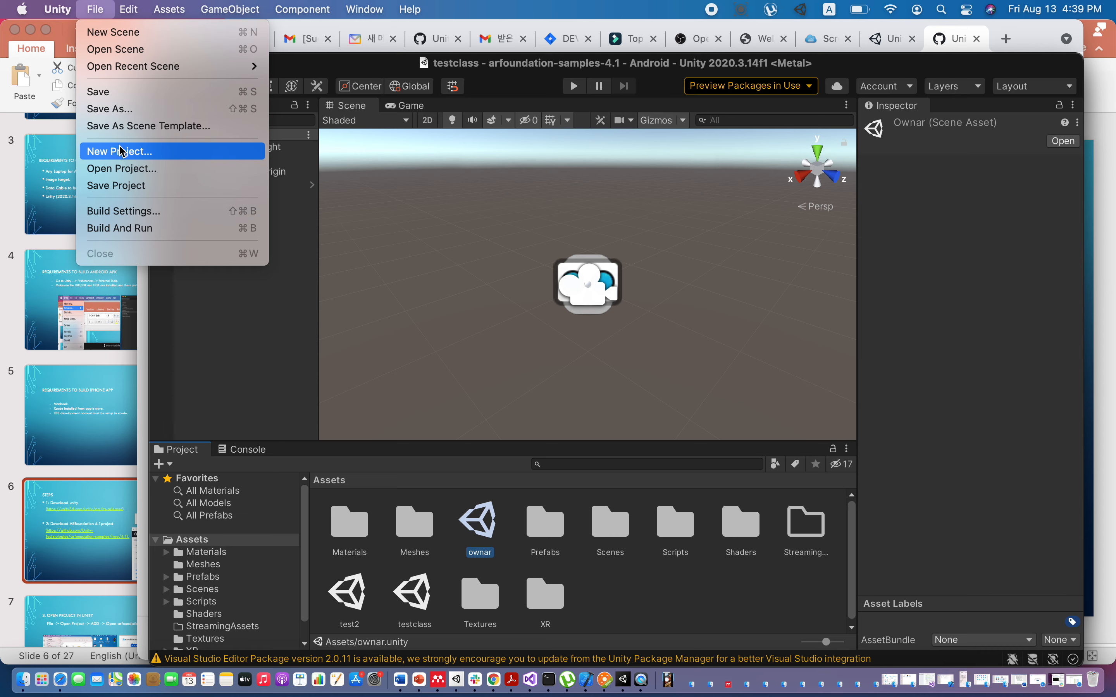
left_click(123, 169)
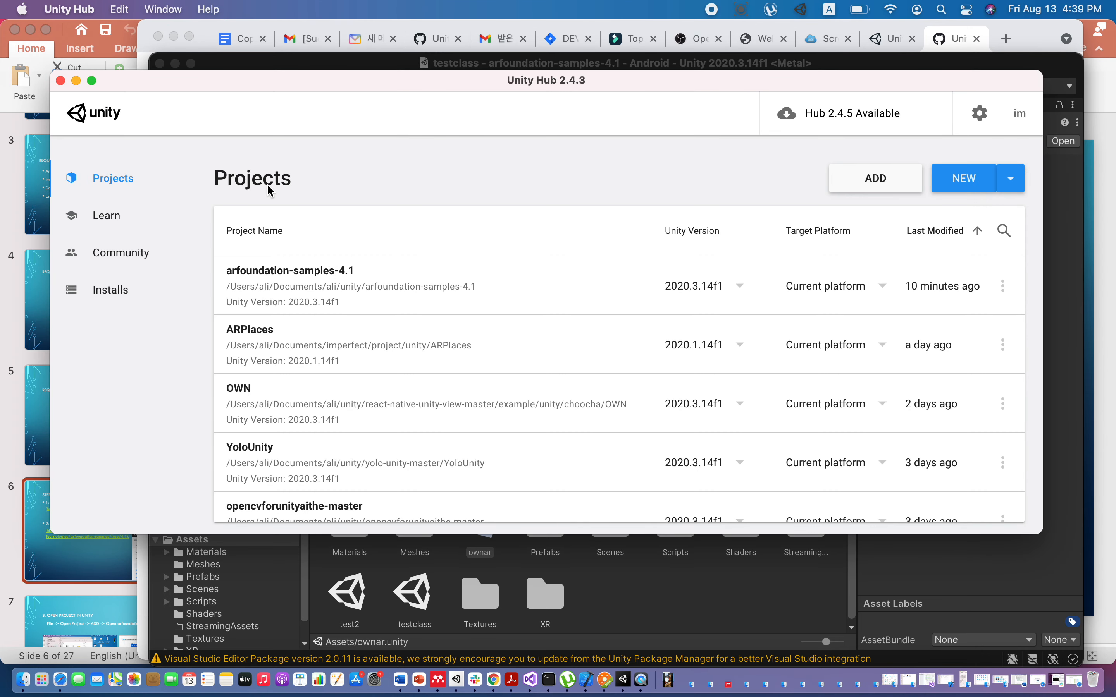
- Add the arfoundation-samples-4.1 folder from the unity directory to the projects and try to open it
left_click(859, 186)
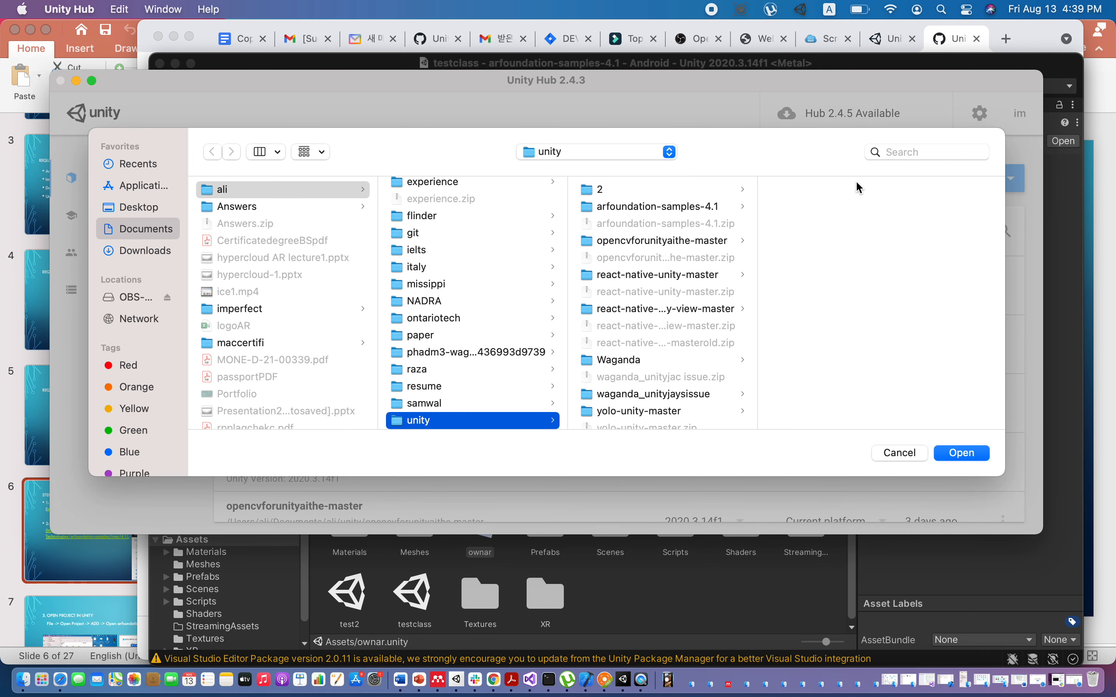
left_click(634, 208)
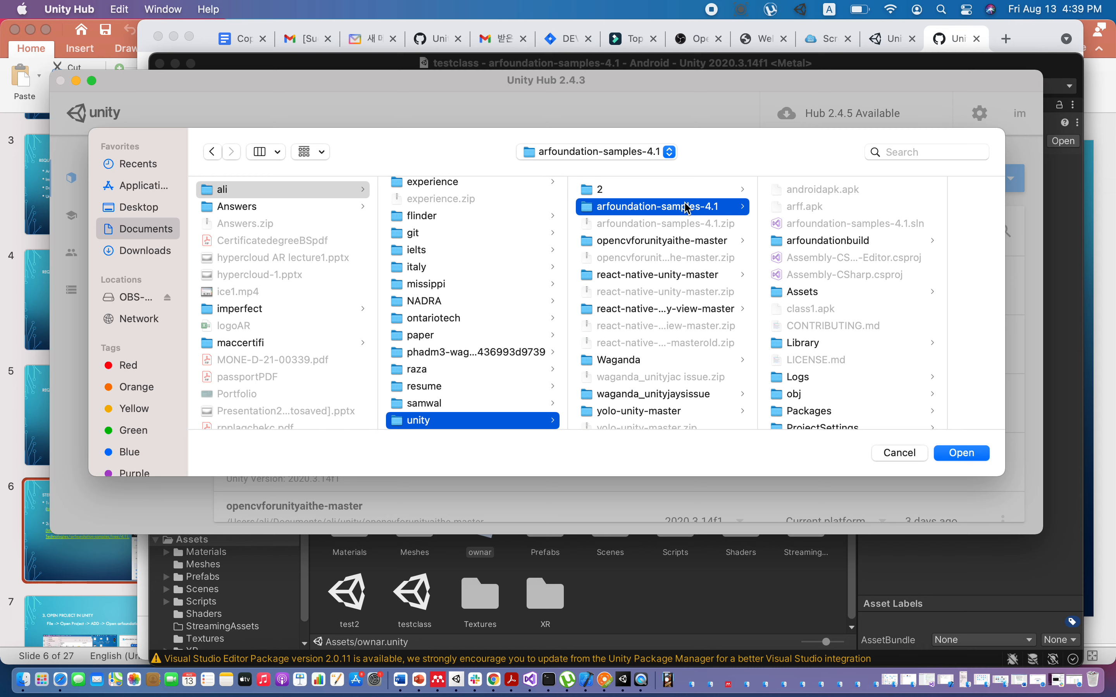
left_click(965, 454)
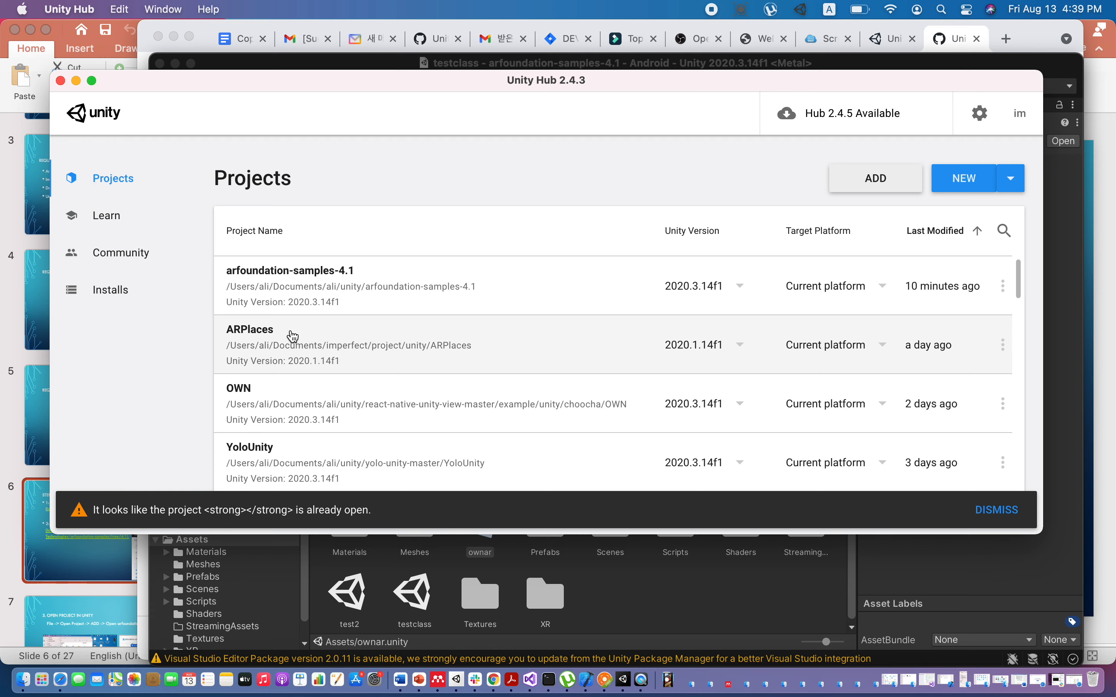
left_click(276, 278)
left_click(684, 354)
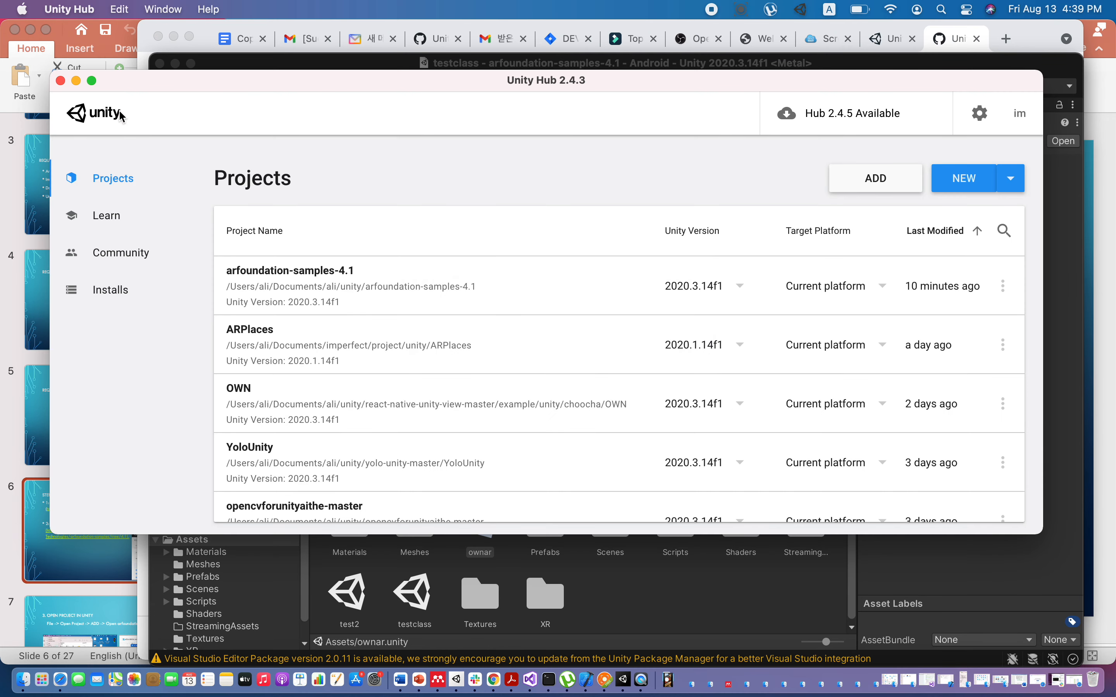
- Dismiss the Unity Hub window and create a new scene in the editor from the Basic (Built-in) template
left_click(76, 80)
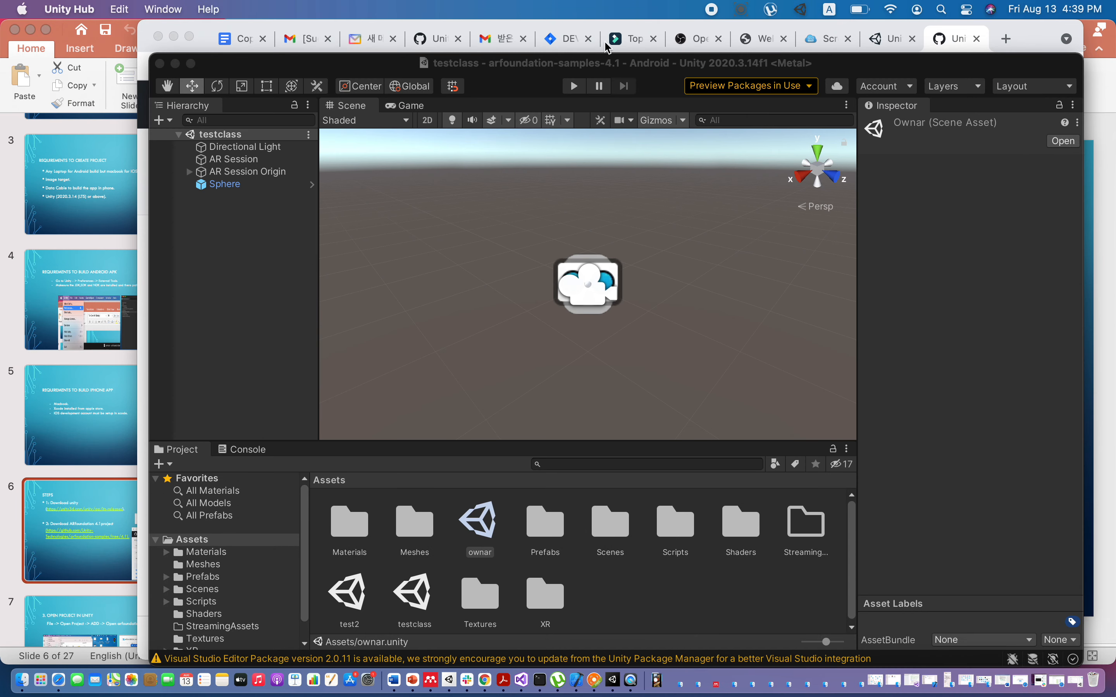
left_click_drag(537, 68, 477, 46)
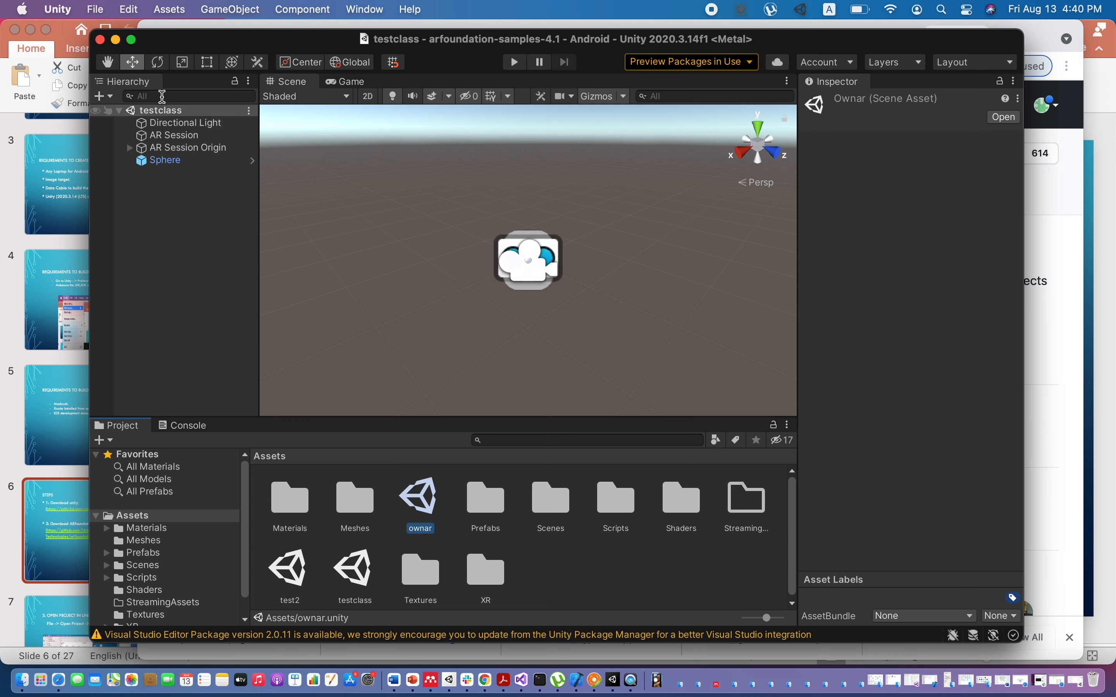
left_click(97, 10)
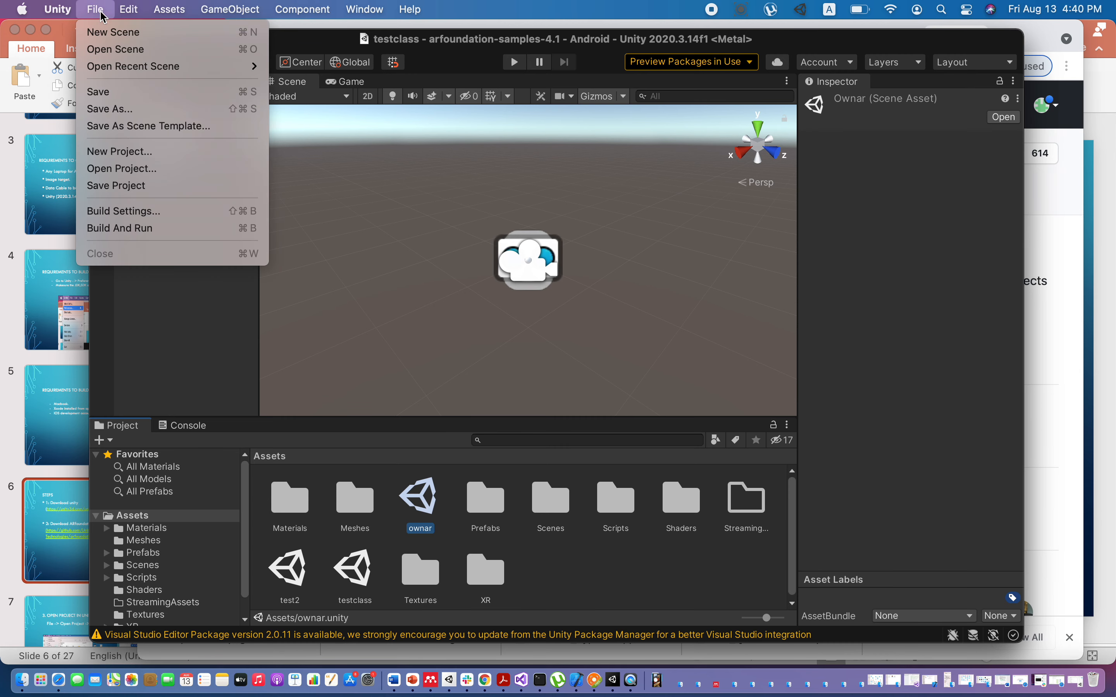
left_click(109, 27)
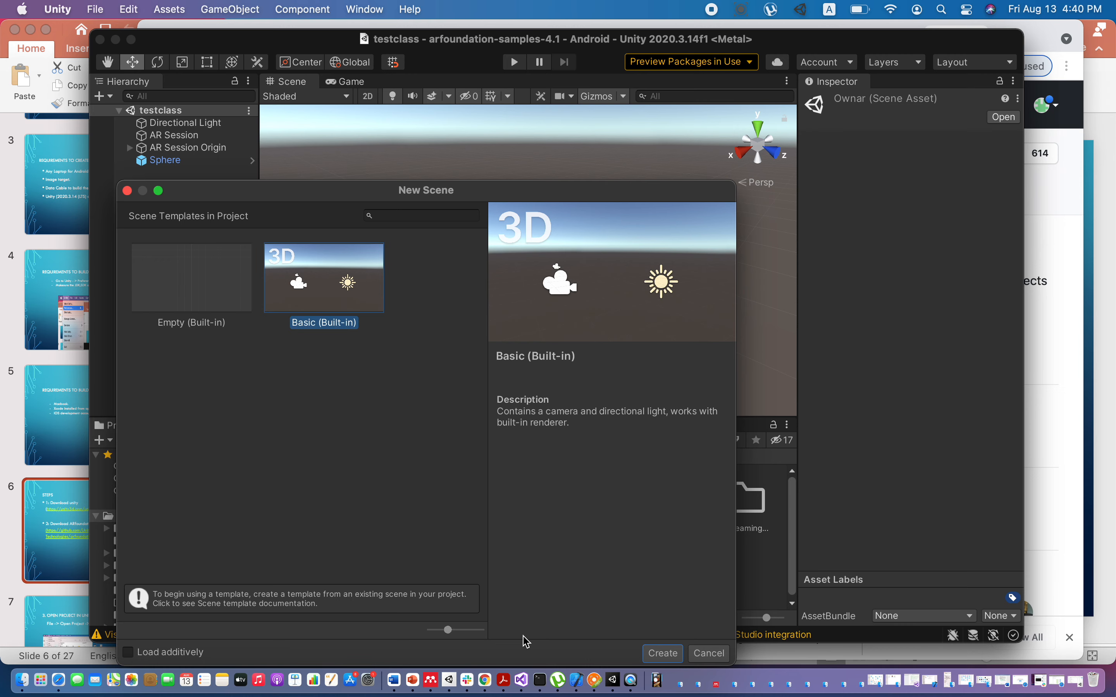
left_click(663, 654)
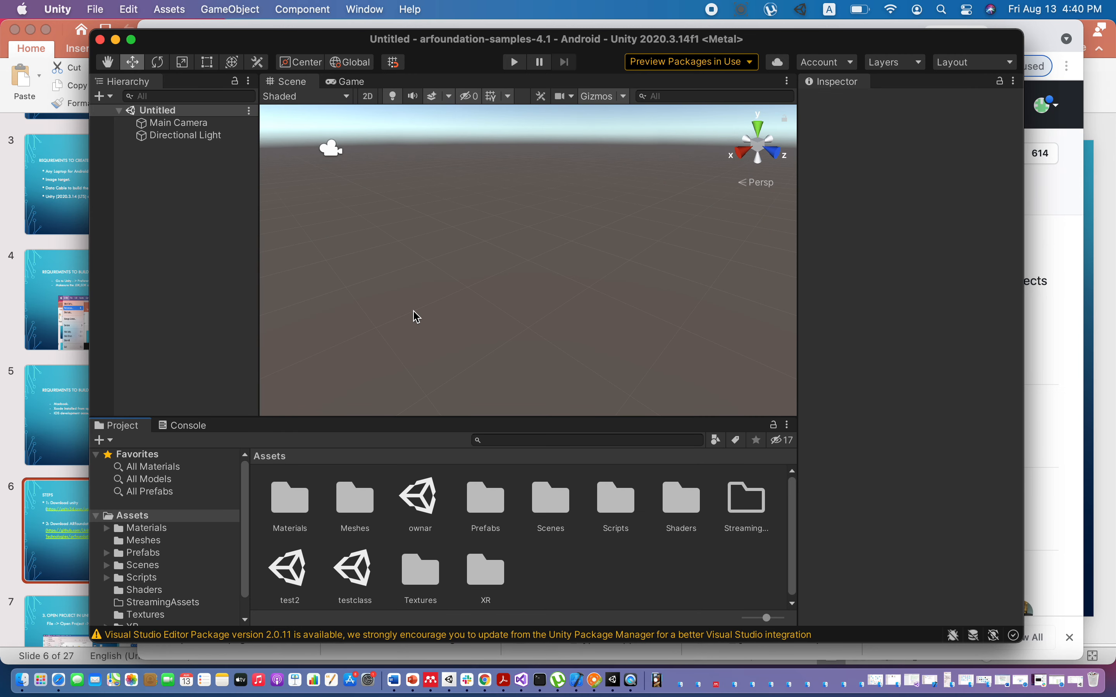
- Delete the Main Camera from the new untitled scene
left_click(167, 124)
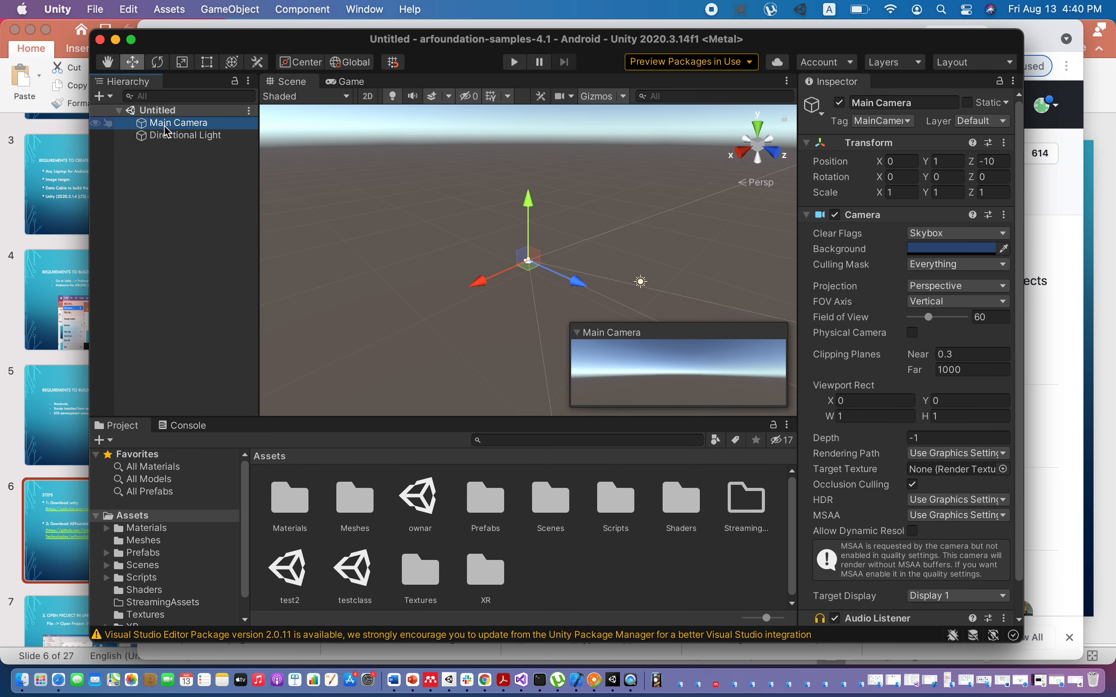
right_click(165, 127)
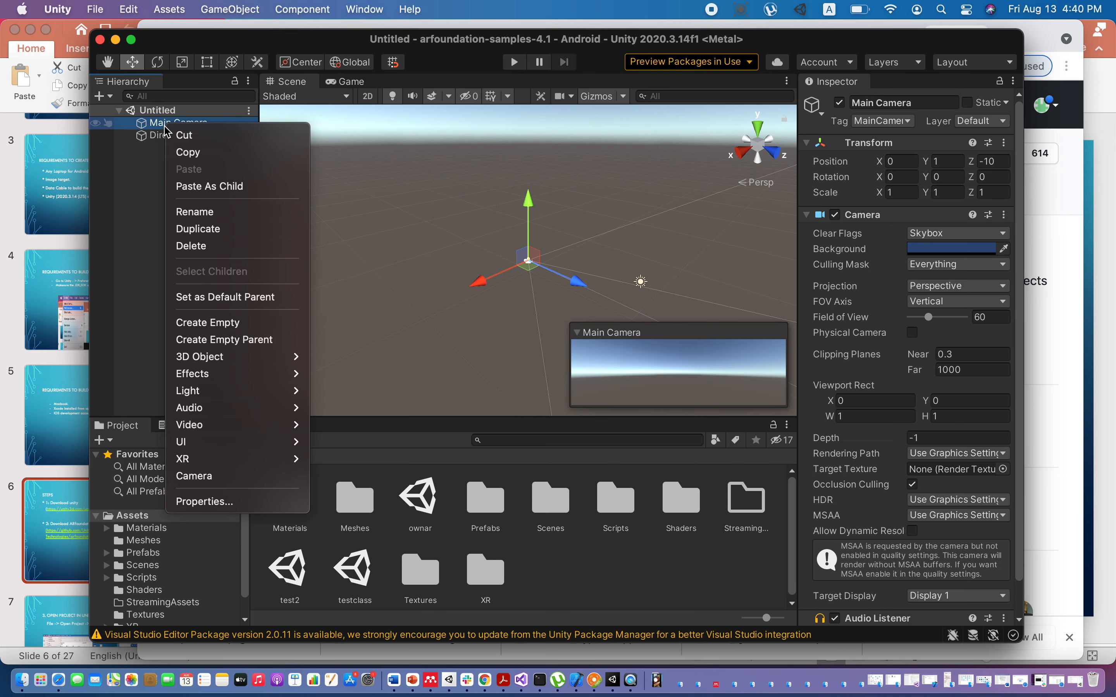
left_click(192, 251)
left_click_drag(167, 46, 132, 46)
- In the build settings, exclude the testclass scene and add the open scene, saving it in Assets as tutorial1
left_click(96, 10)
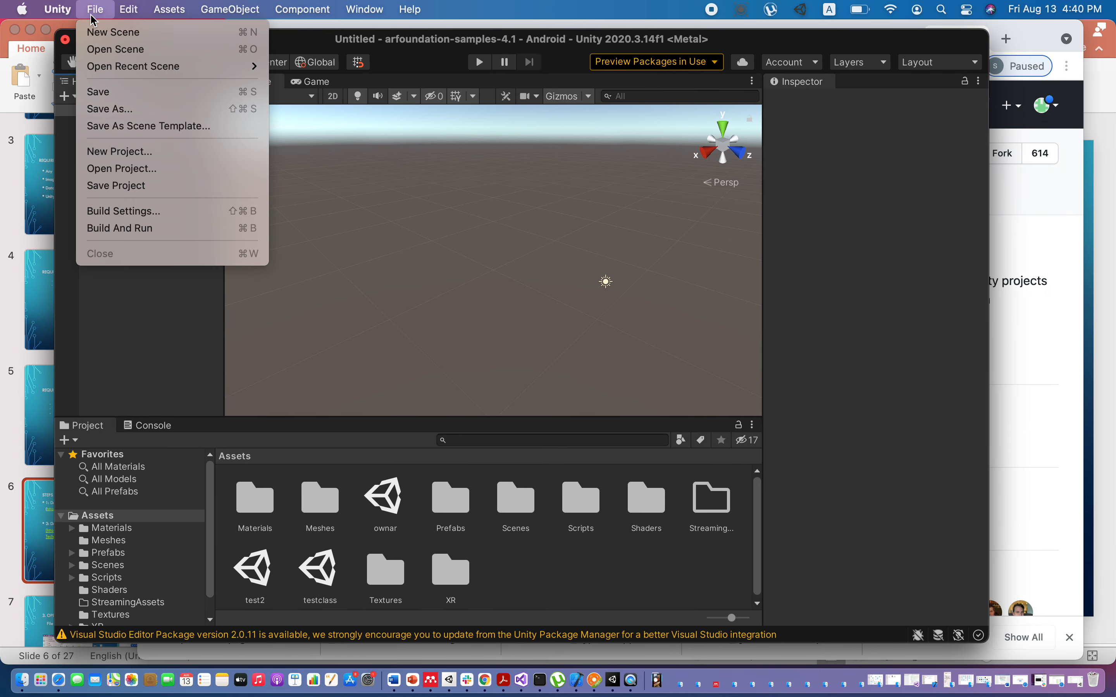
left_click(116, 214)
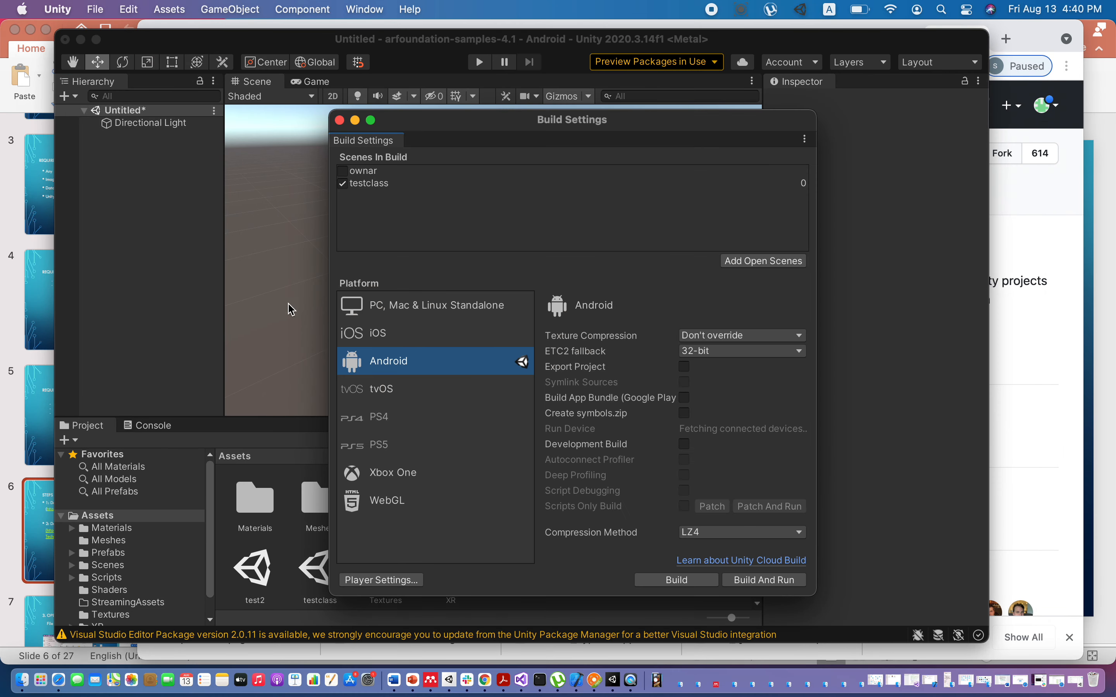
left_click(343, 184)
left_click(754, 262)
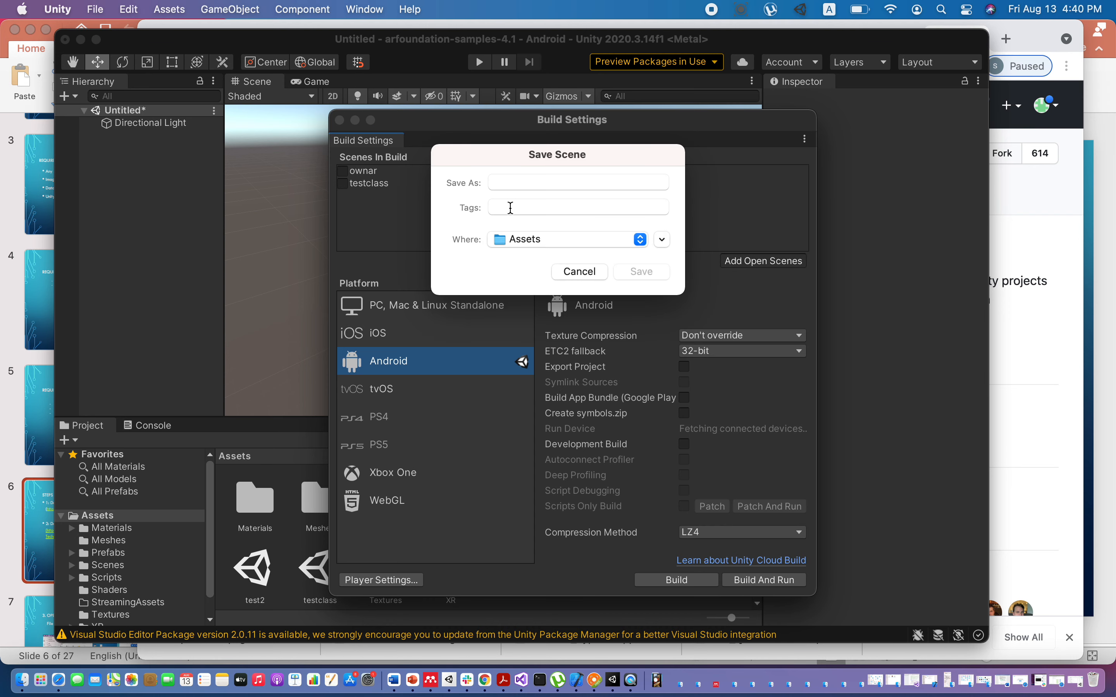
left_click(525, 186)
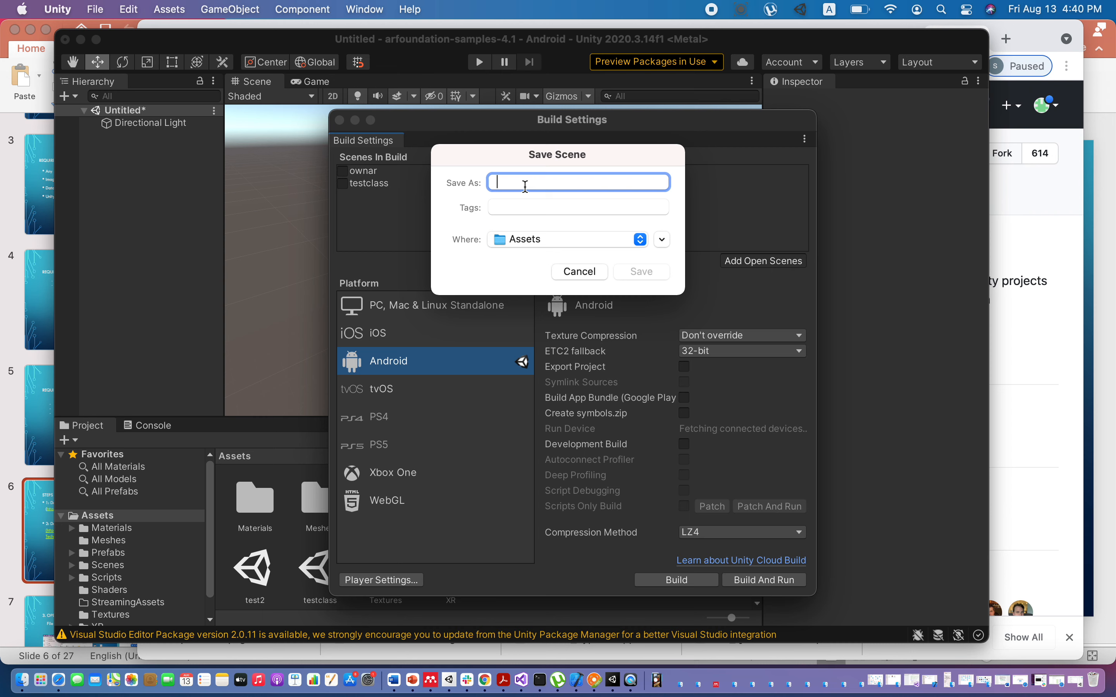
type("tutor")
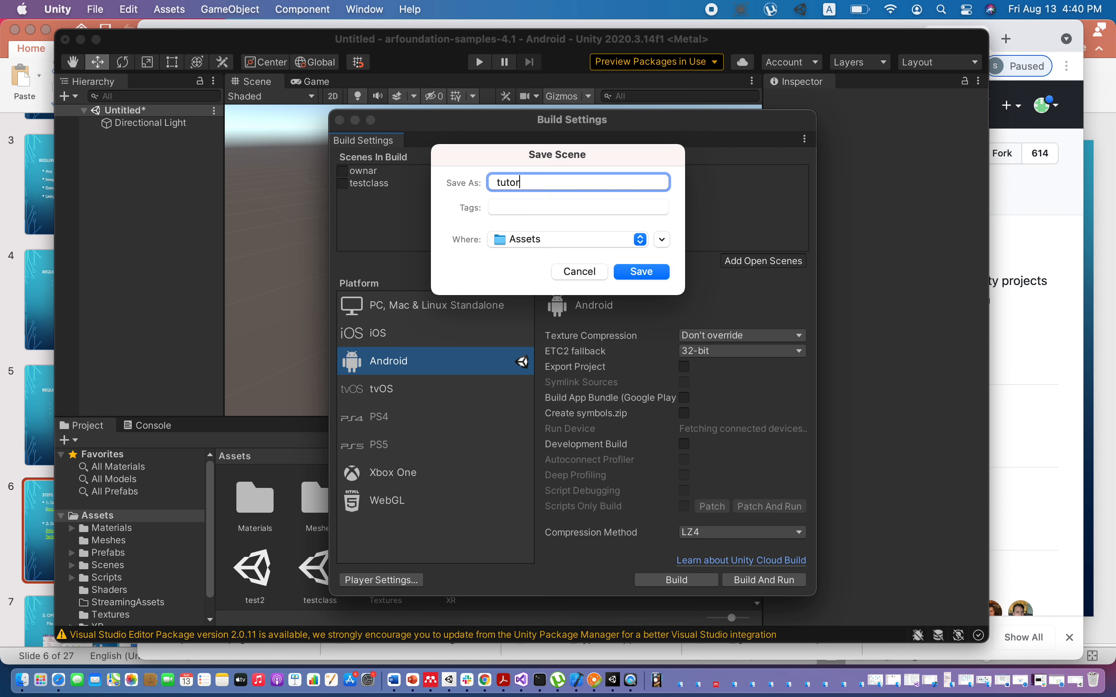
type("ial1")
left_click(643, 272)
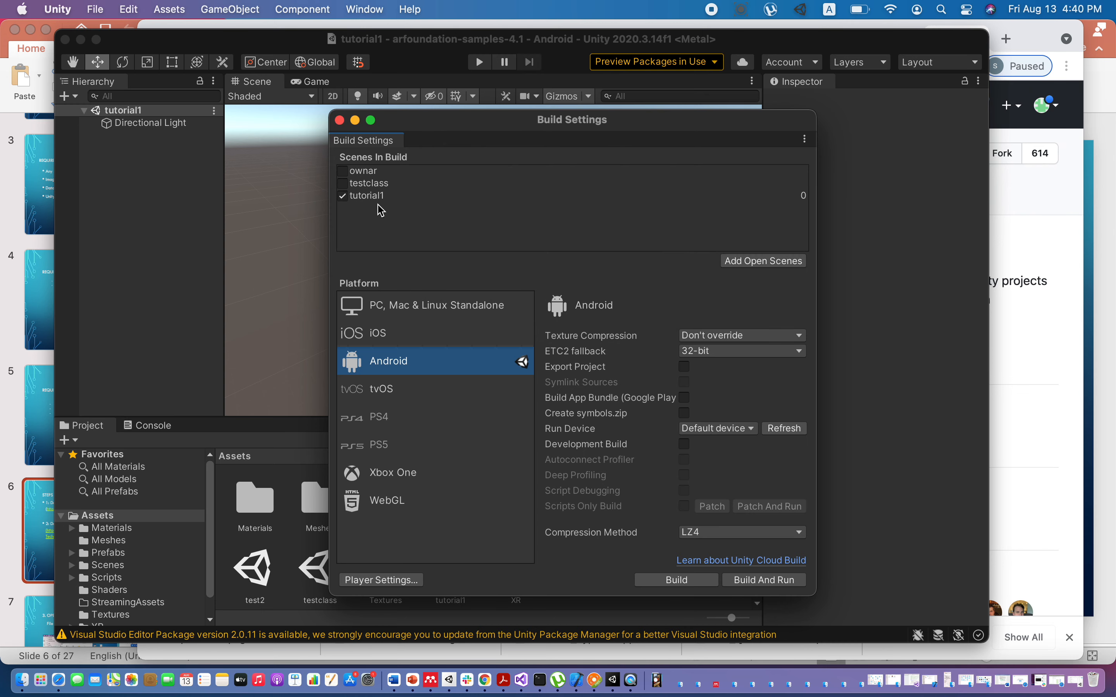
left_click(339, 121)
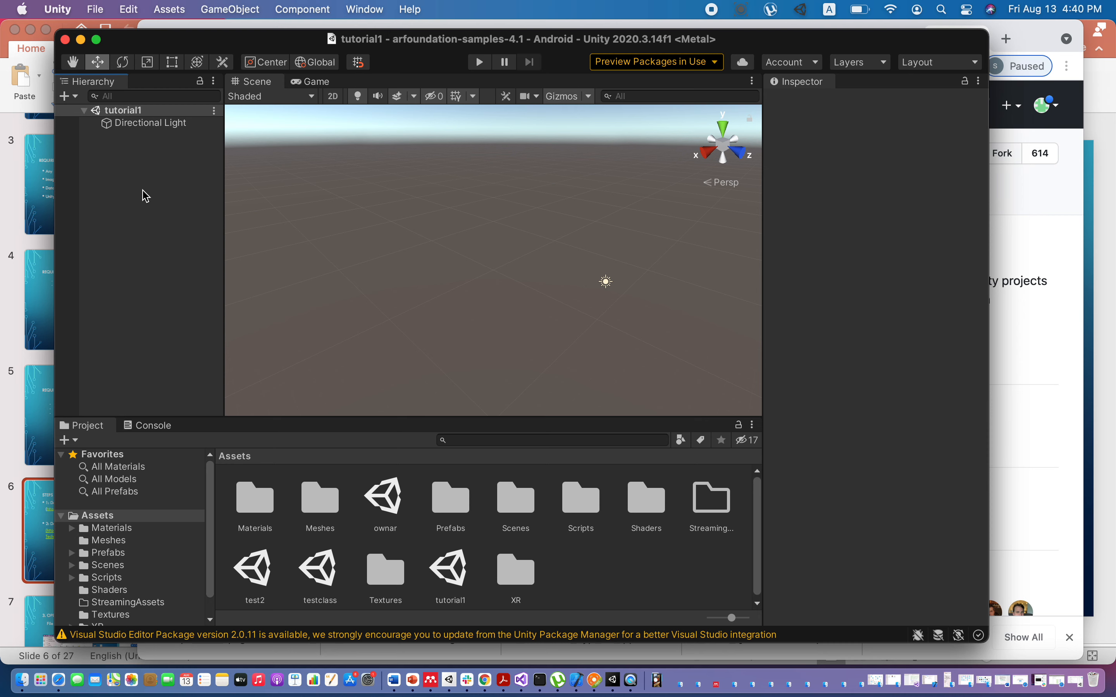
- Add an AR Session Origin and an AR Session object to the tutorial1 scene
right_click(118, 193)
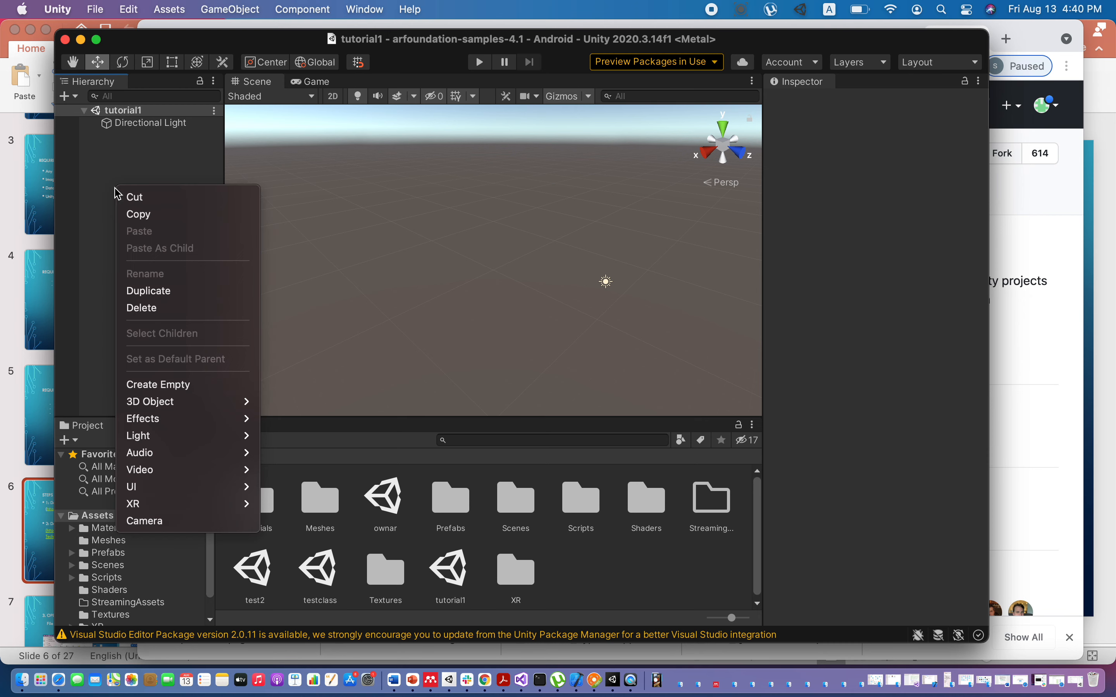
mouse_move(159, 506)
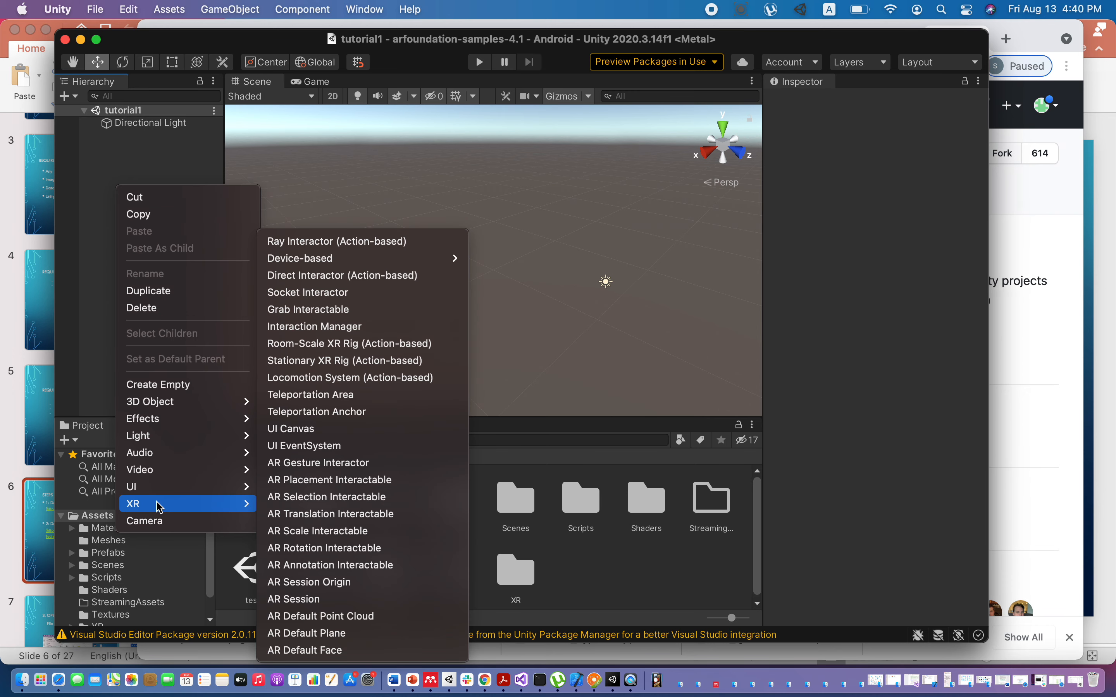
left_click(322, 583)
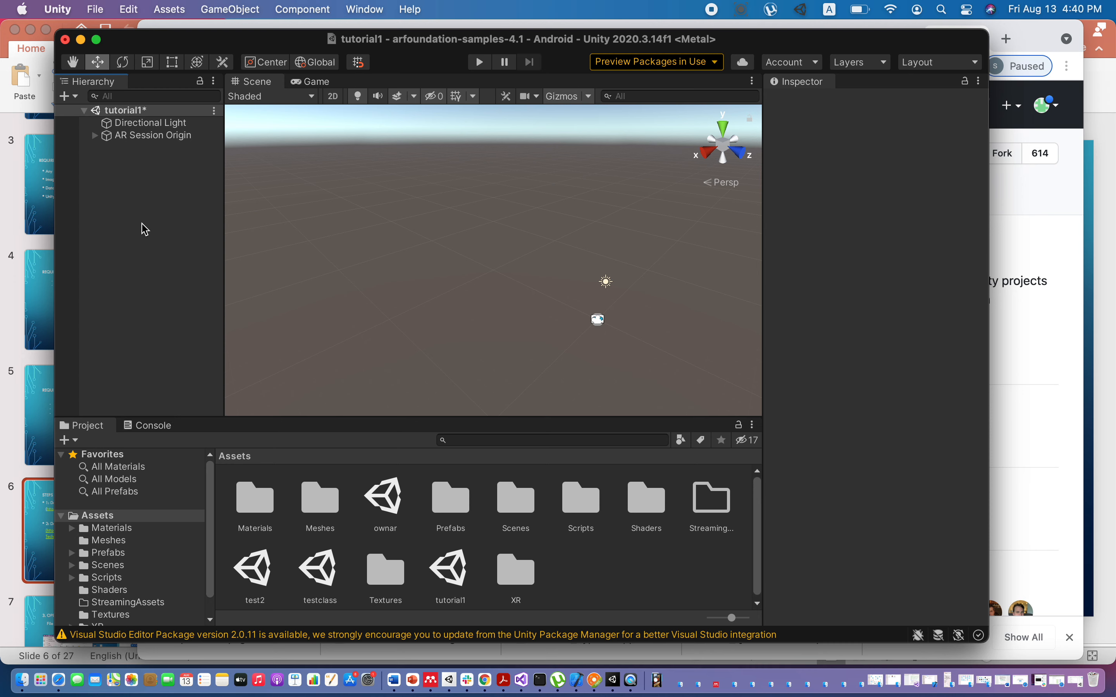
right_click(138, 263)
mouse_move(175, 577)
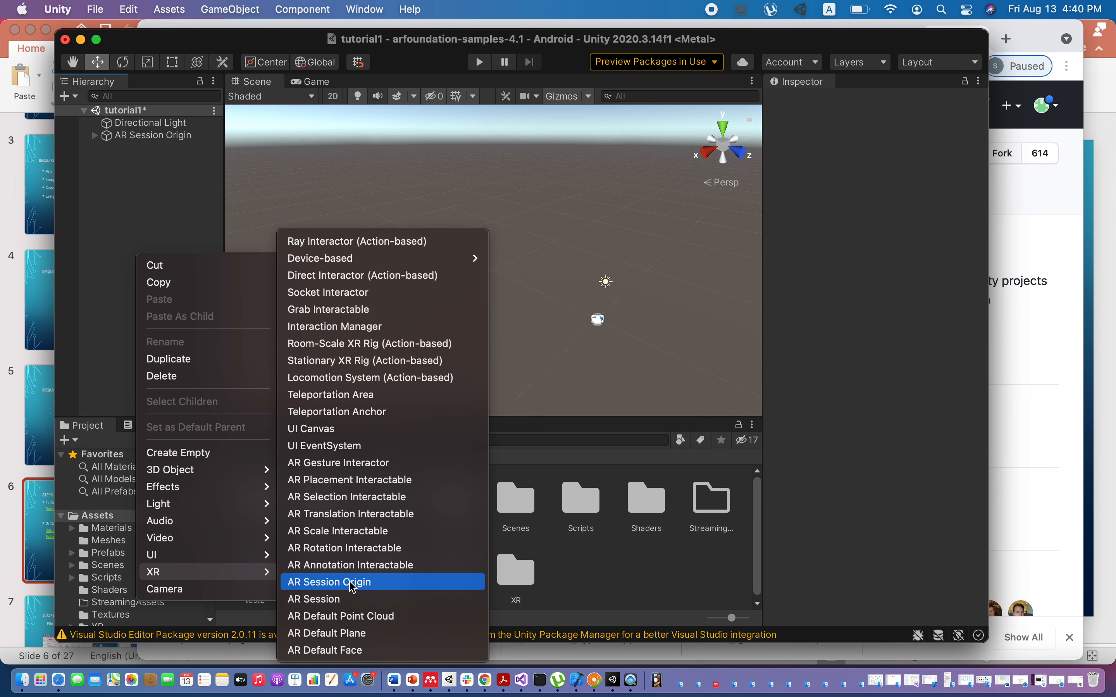
left_click(344, 599)
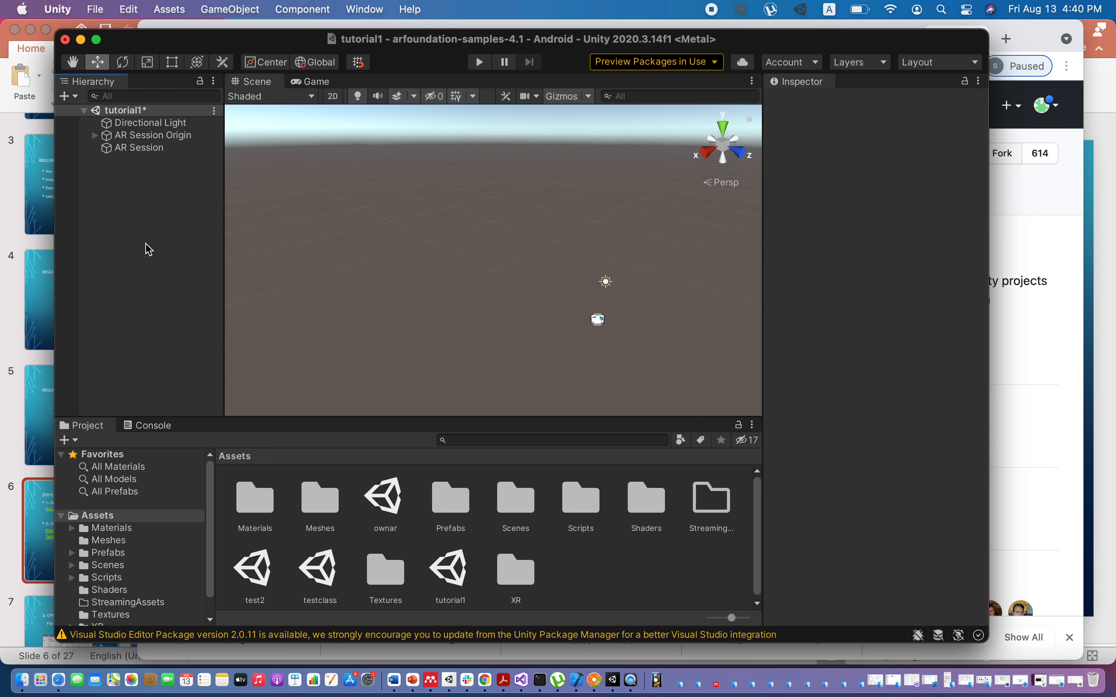
- Tag the AR Camera under AR Session Origin as MainCamera, and select the AR Session Origin object
left_click(95, 136)
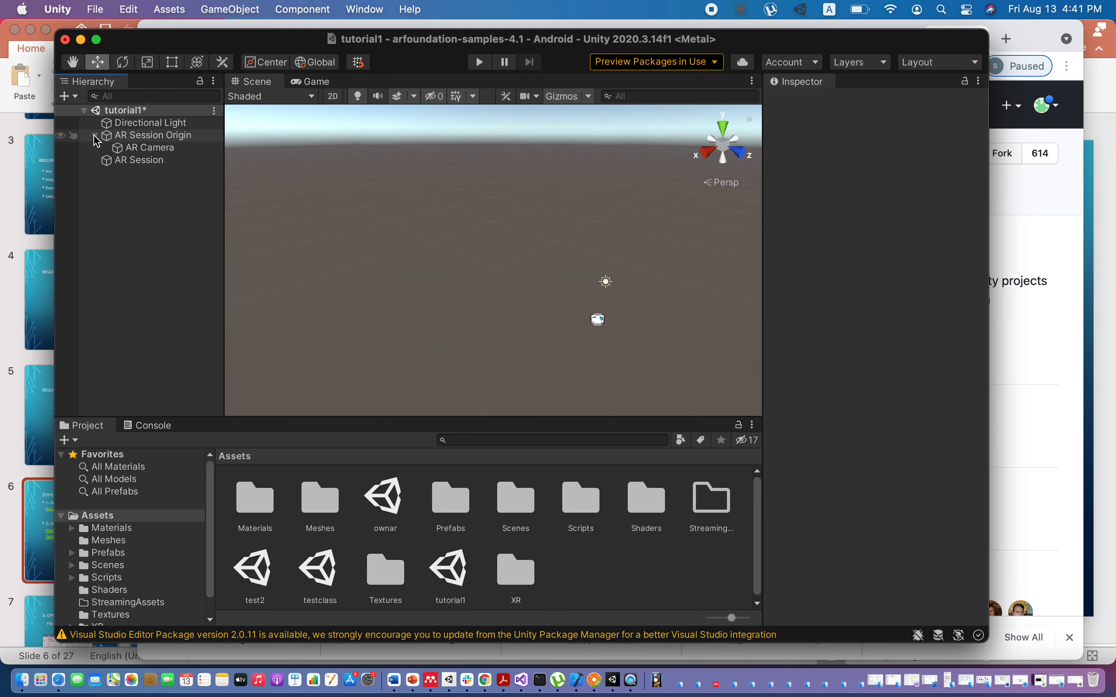
left_click(152, 149)
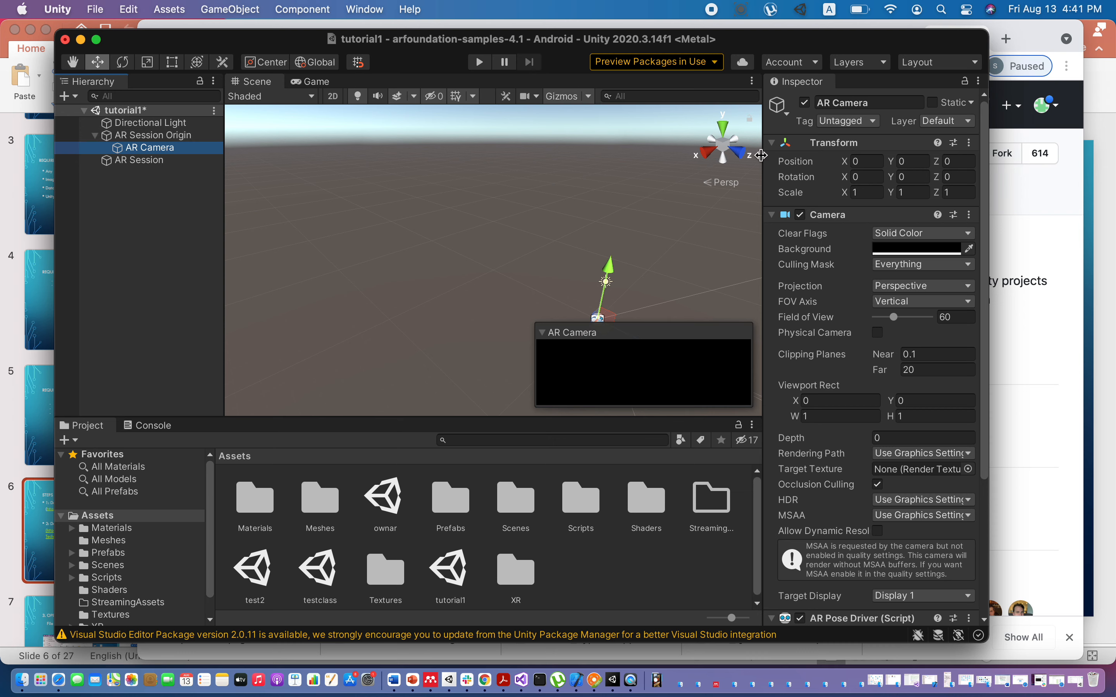
left_click(875, 126)
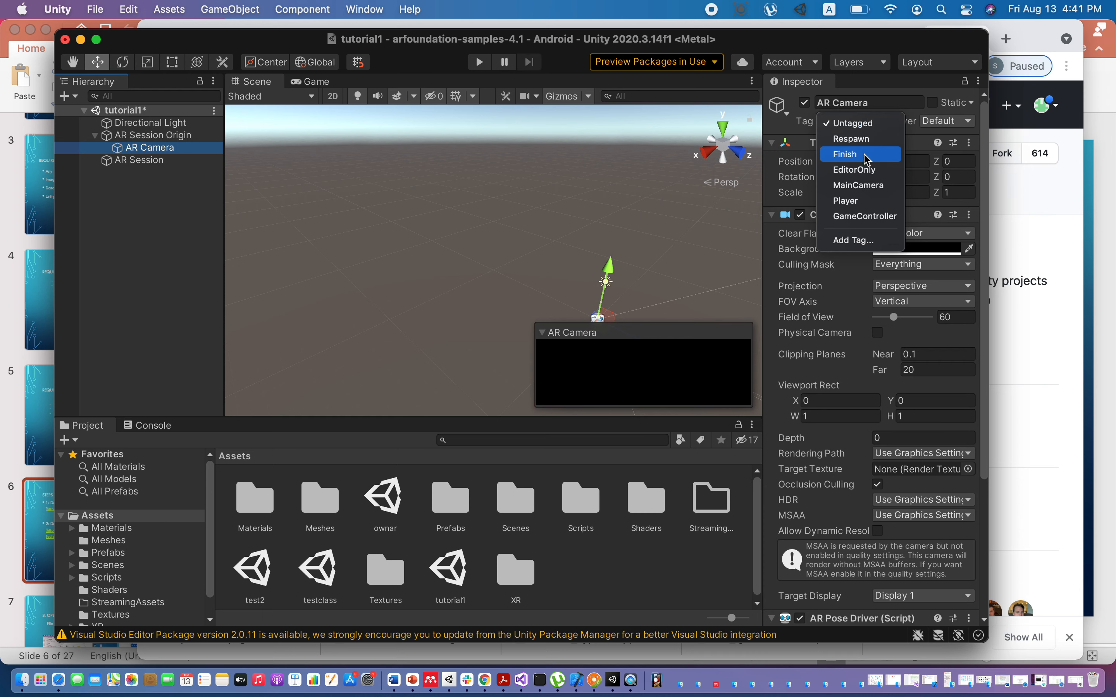
left_click(862, 186)
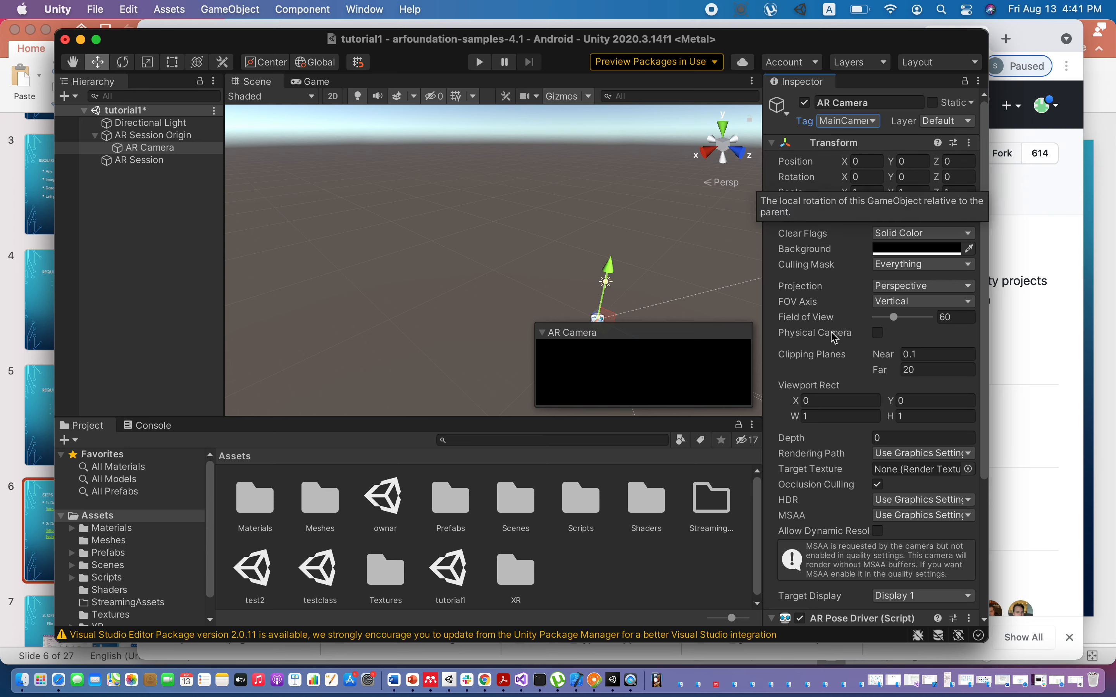
scroll(835, 338, "down", 5)
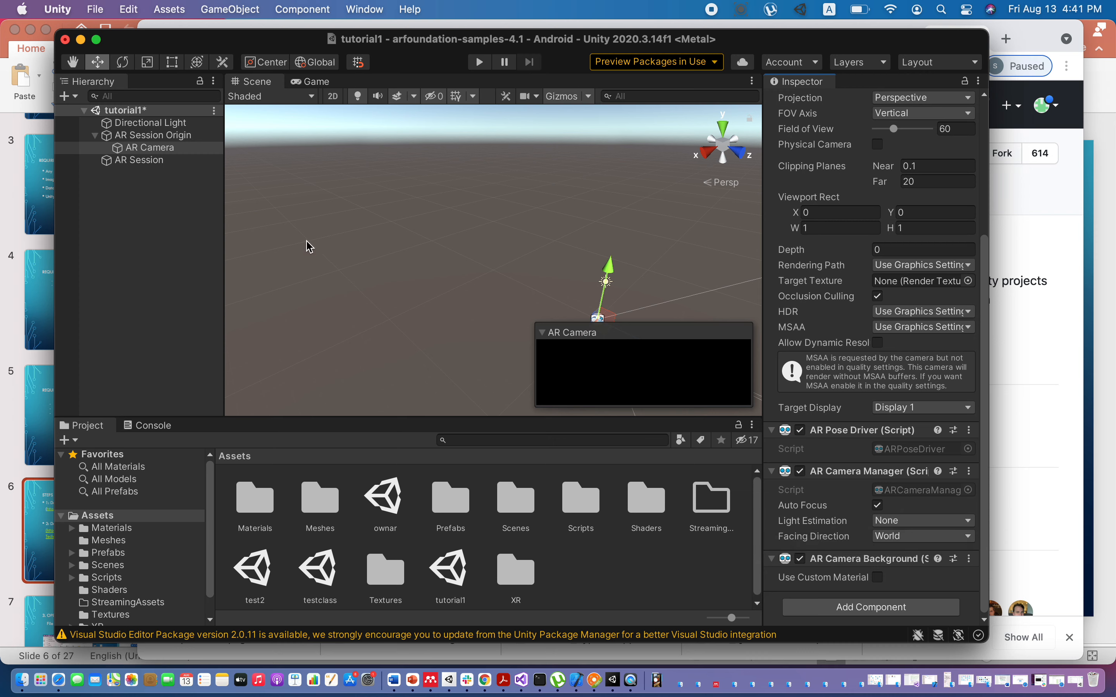
left_click(140, 137)
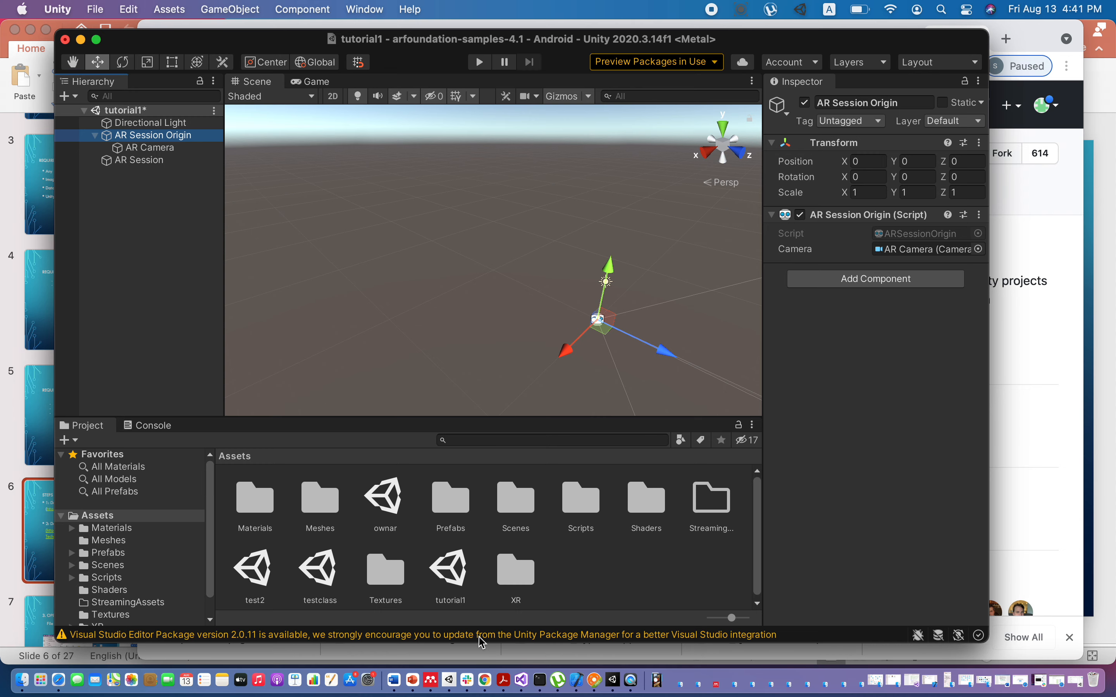
- Switch to PowerPoint and review slides 7 to 12, from opening the project to adding the image tracking script
left_click(411, 688)
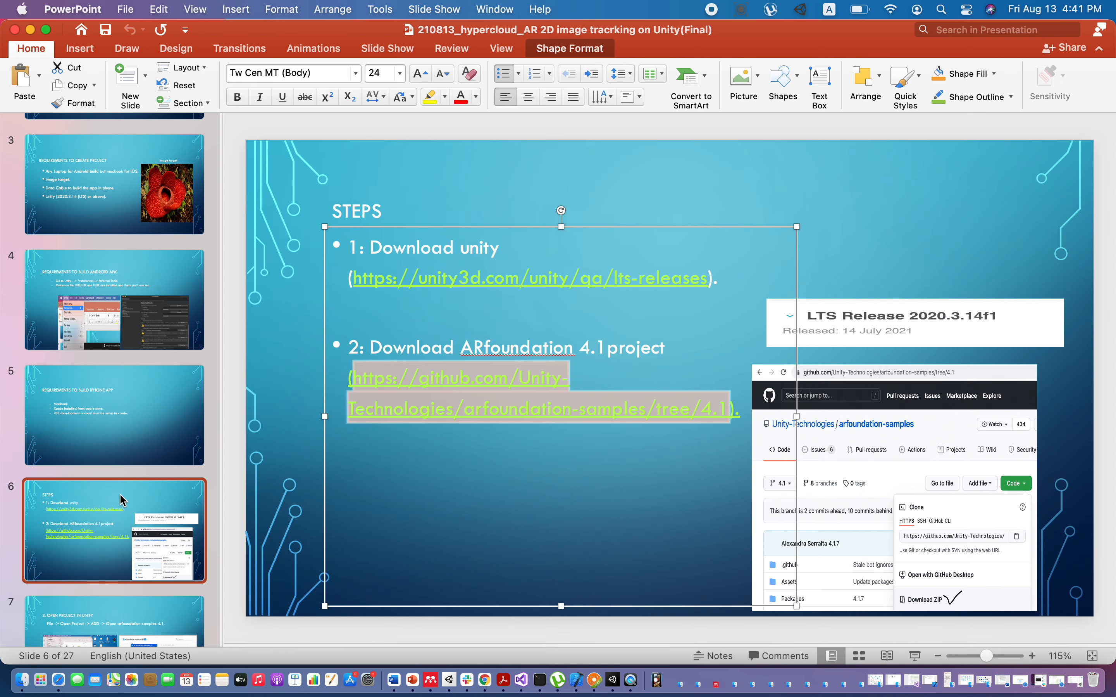
left_click(119, 494)
key("Down")
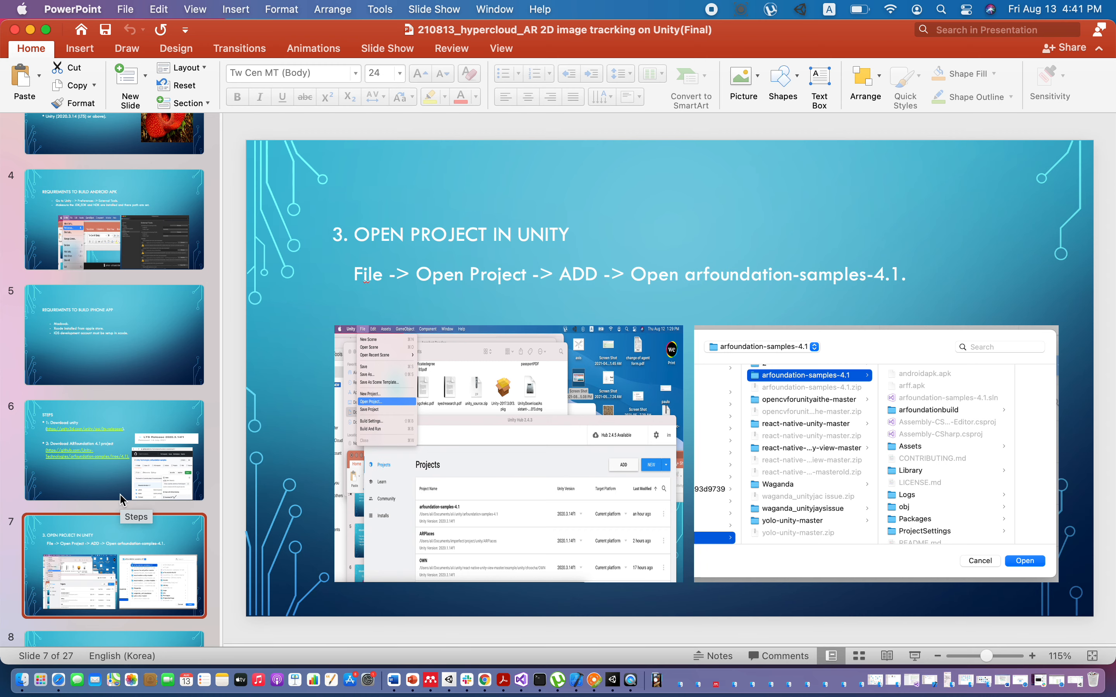
key("Down")
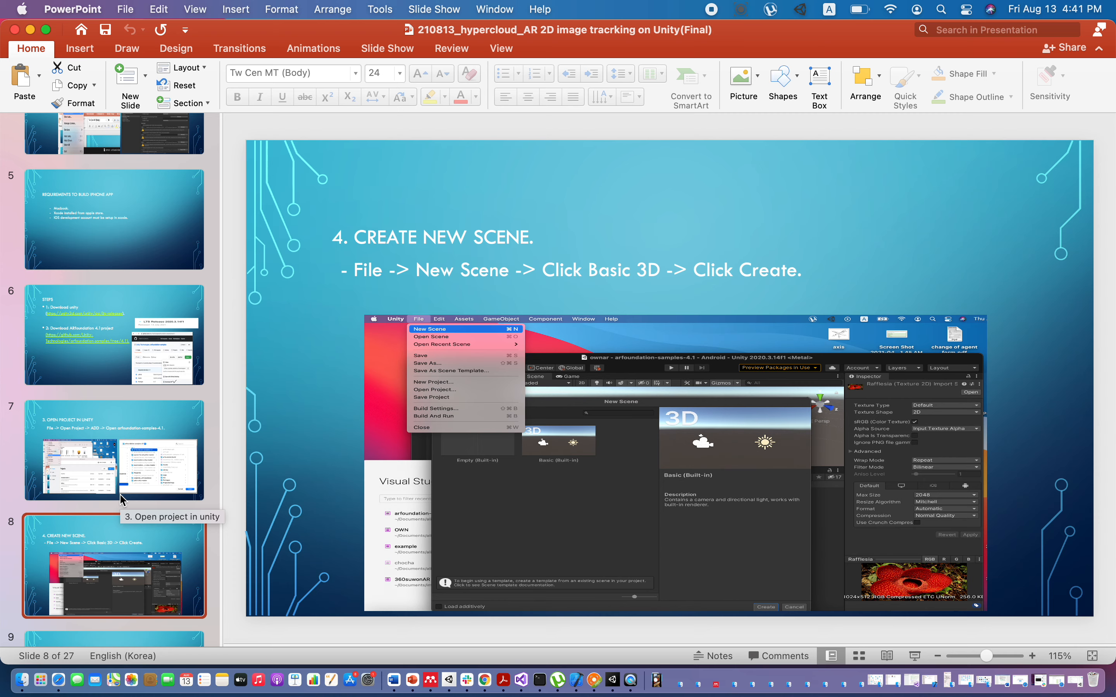
key("Down")
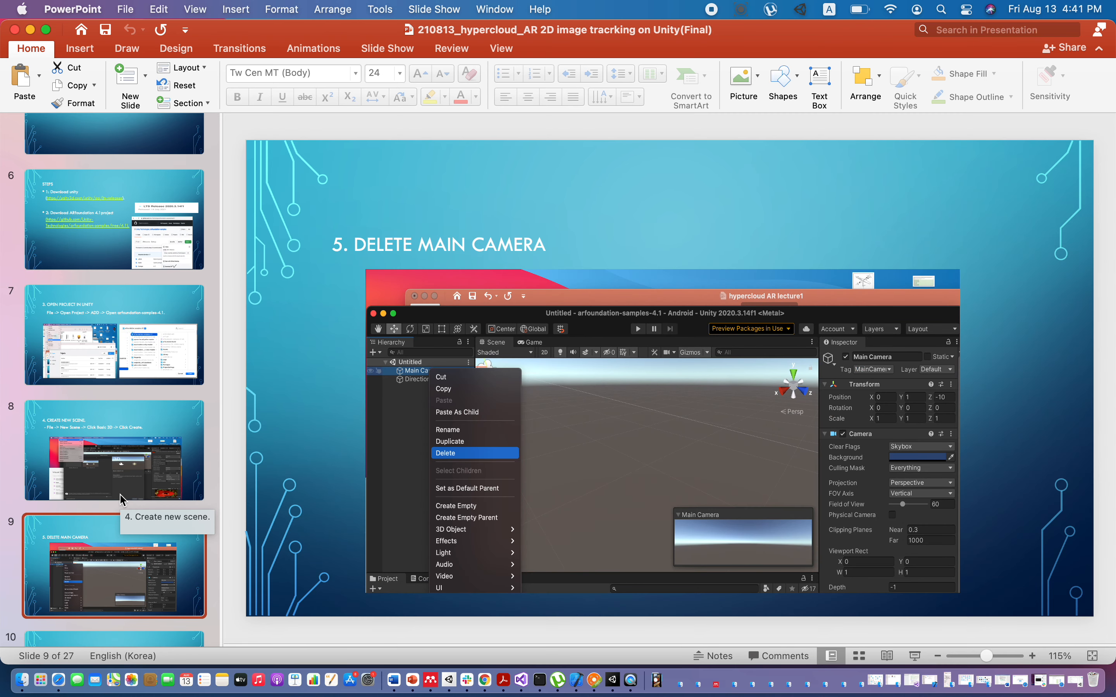
key("Down")
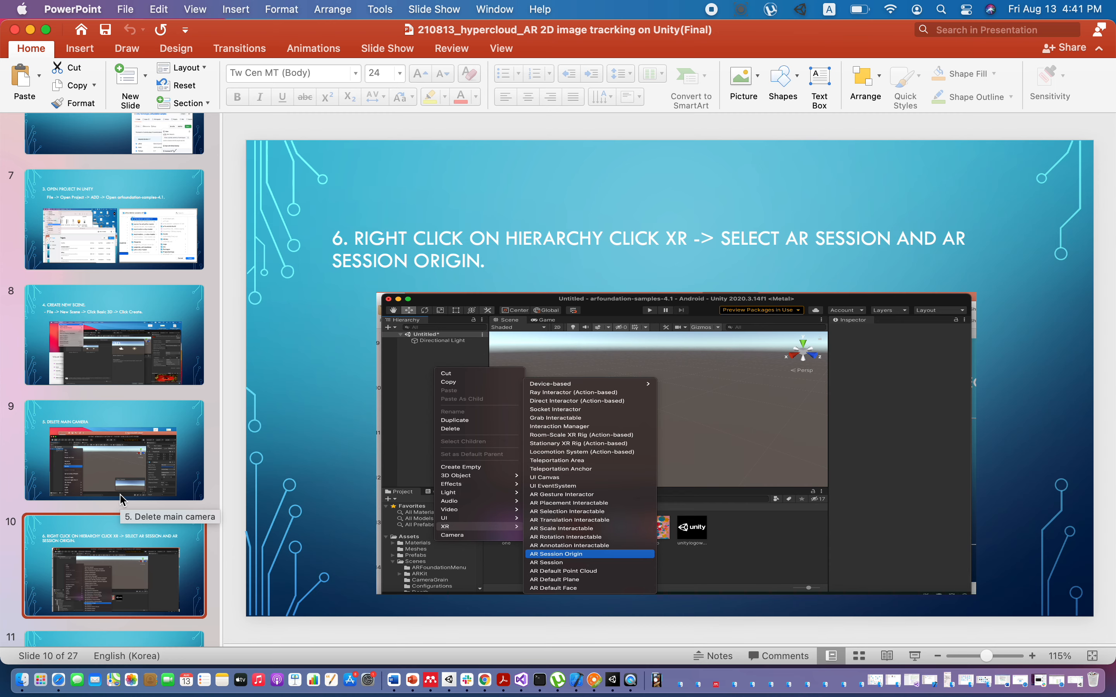
key("Down")
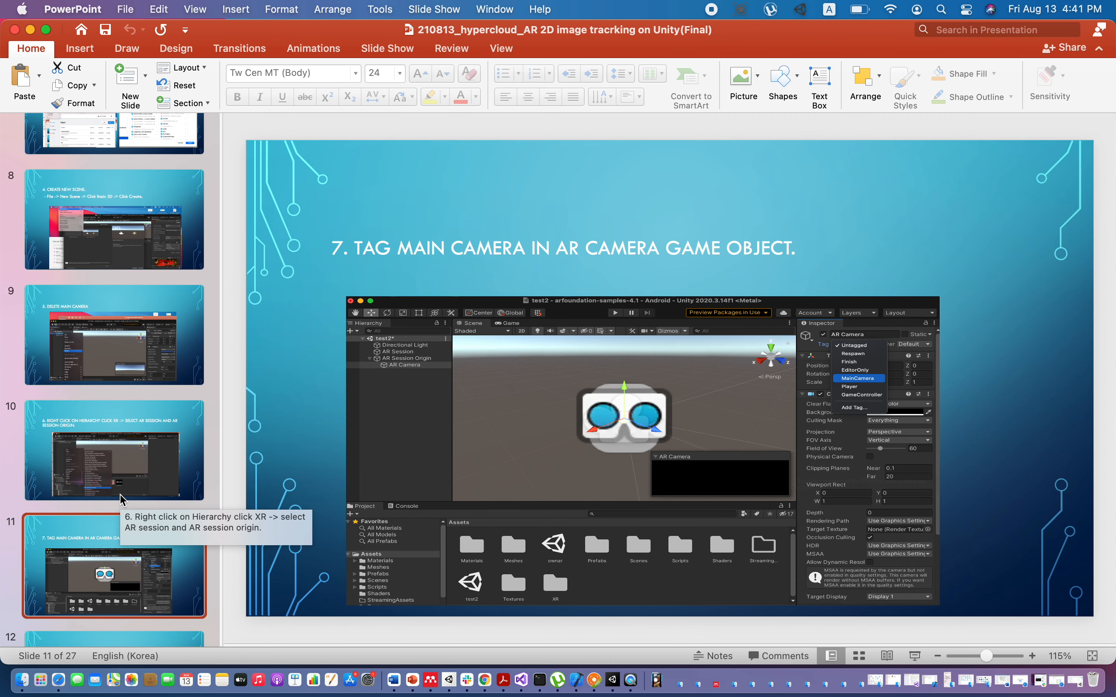
key("Down")
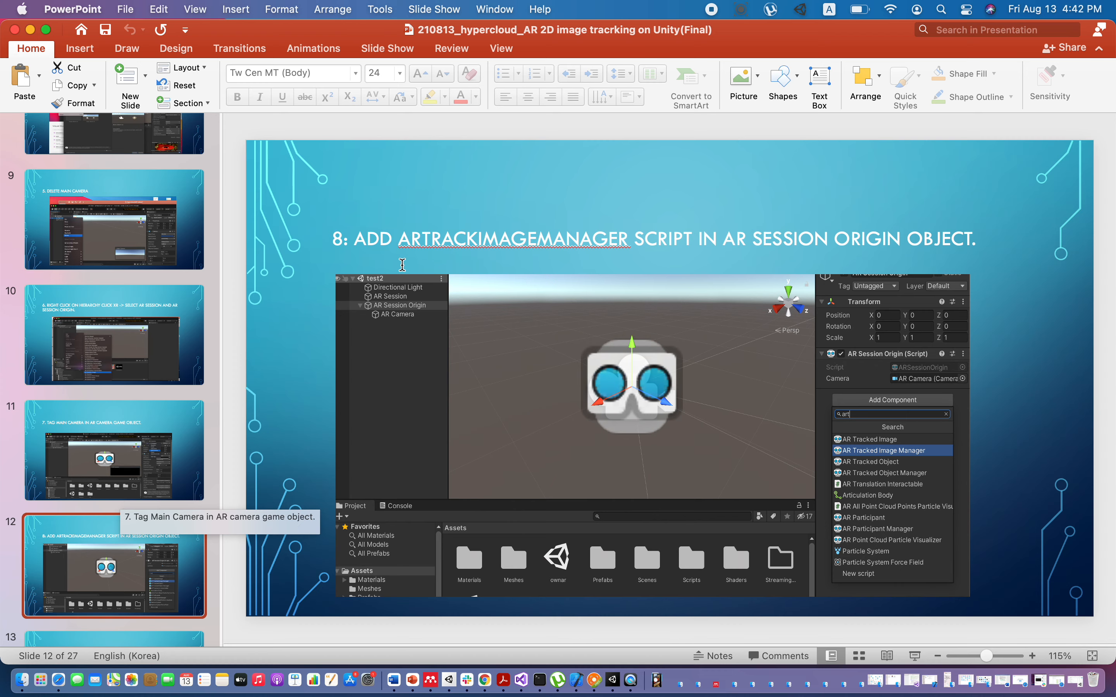
- Switch back to Unity and add the AR Tracked Image Manager component to AR Session Origin
left_click(621, 678)
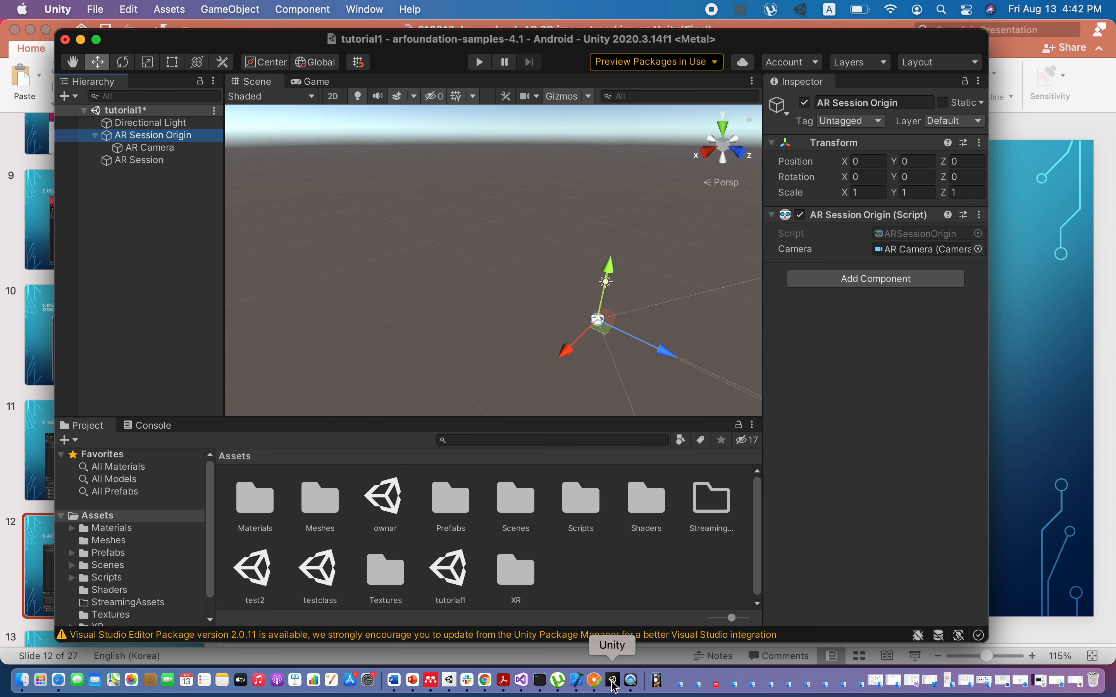
left_click(868, 279)
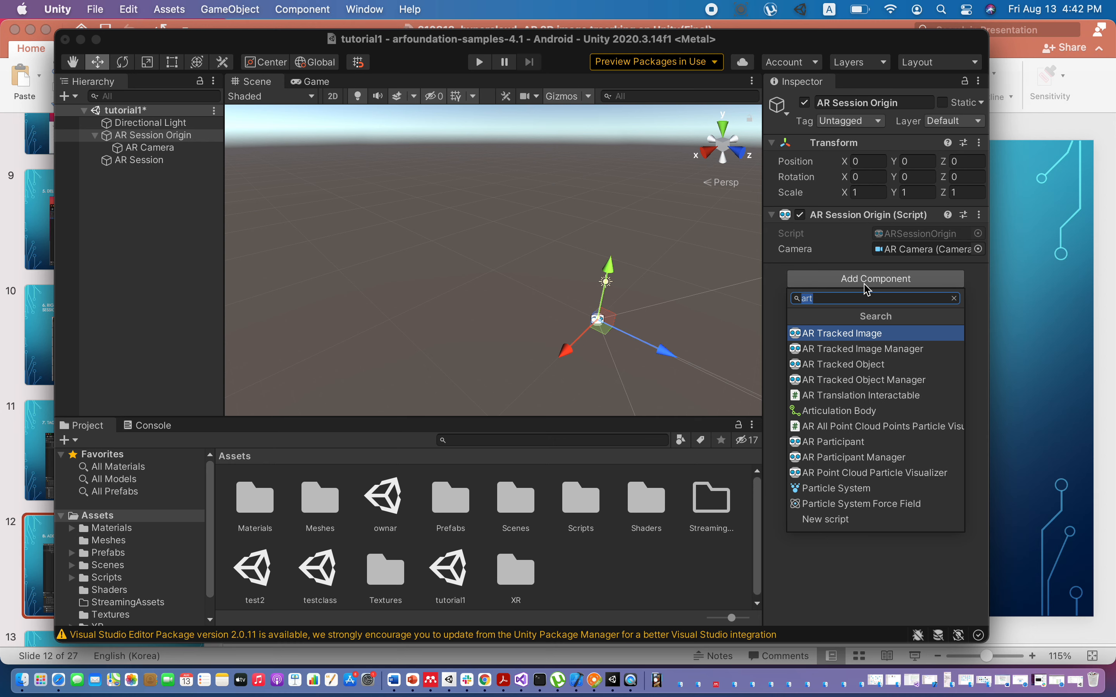
type("art")
left_click(841, 349)
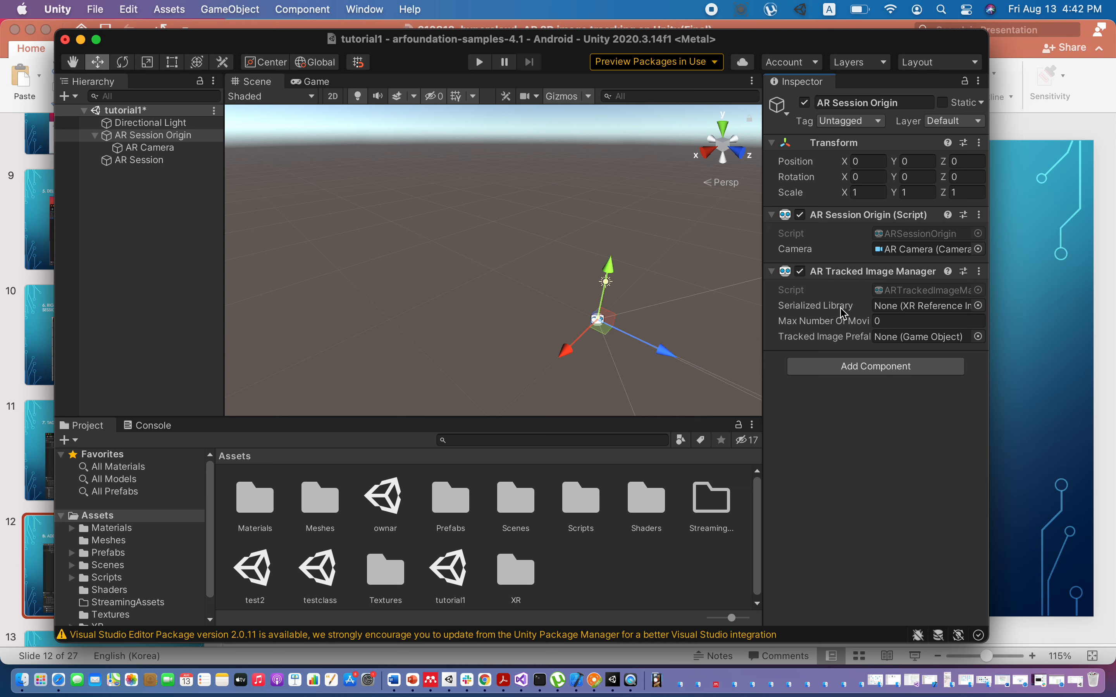
- Set the AR Tracked Image Manager's maximum number of moving images to 4, and open the Prefabs folder in Assets
mouse_move(843, 313)
left_click(885, 323)
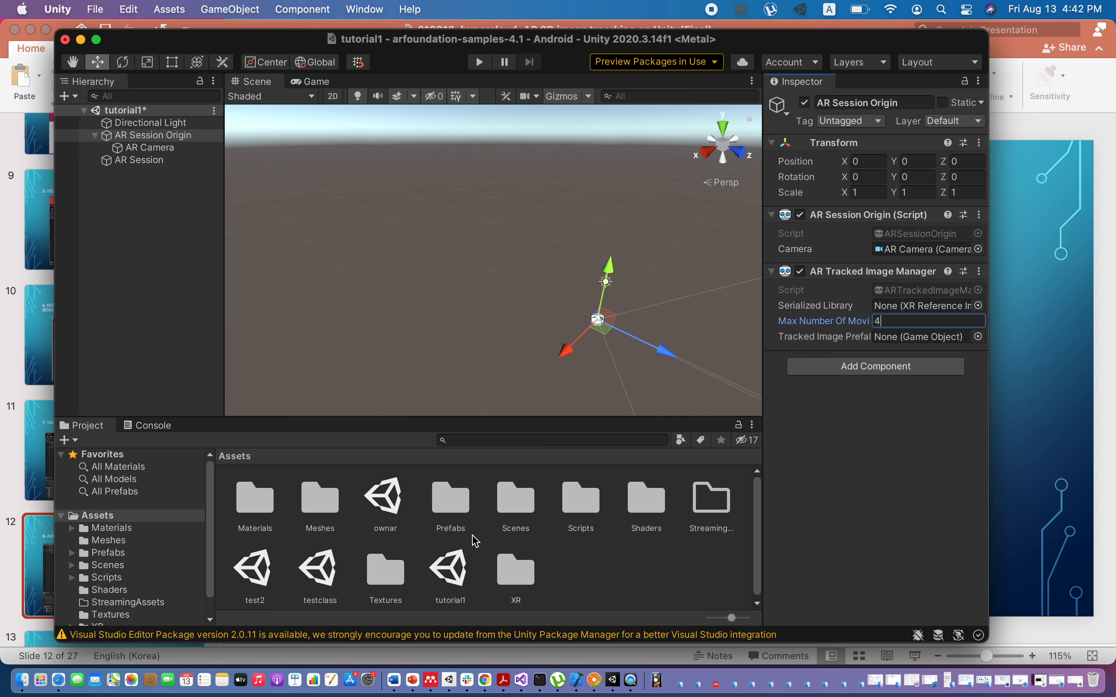
double_click(450, 518)
scroll(521, 535, "down", 3)
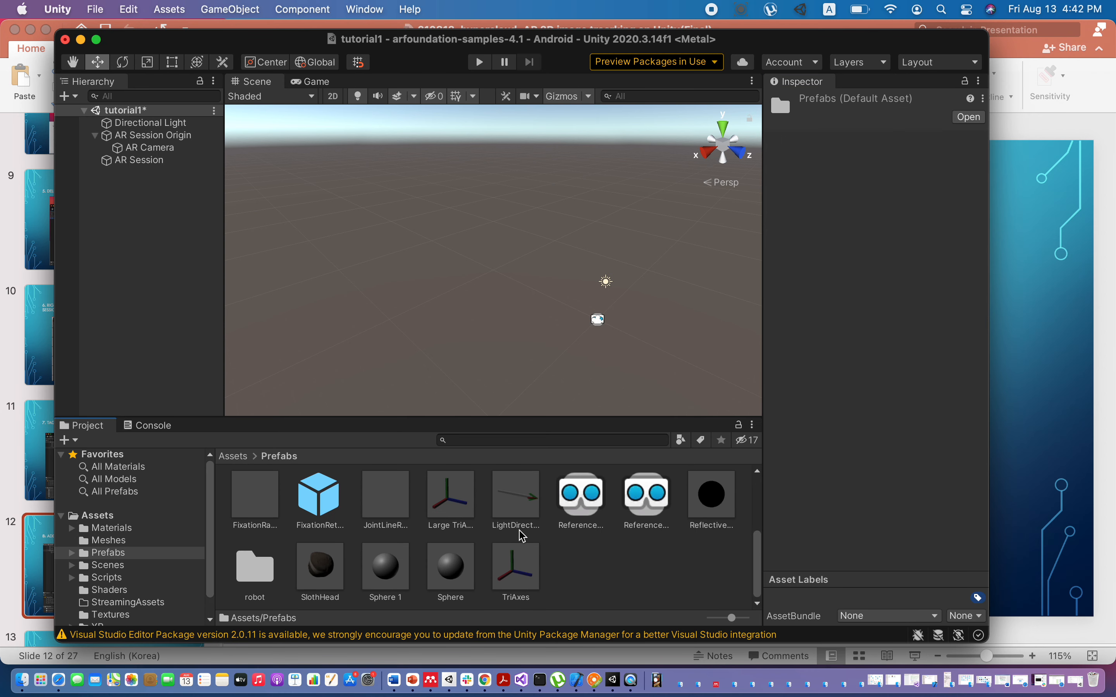
- Create a new XR Reference Image Library asset in the Prefabs folder, keeping its default name
left_click(598, 504)
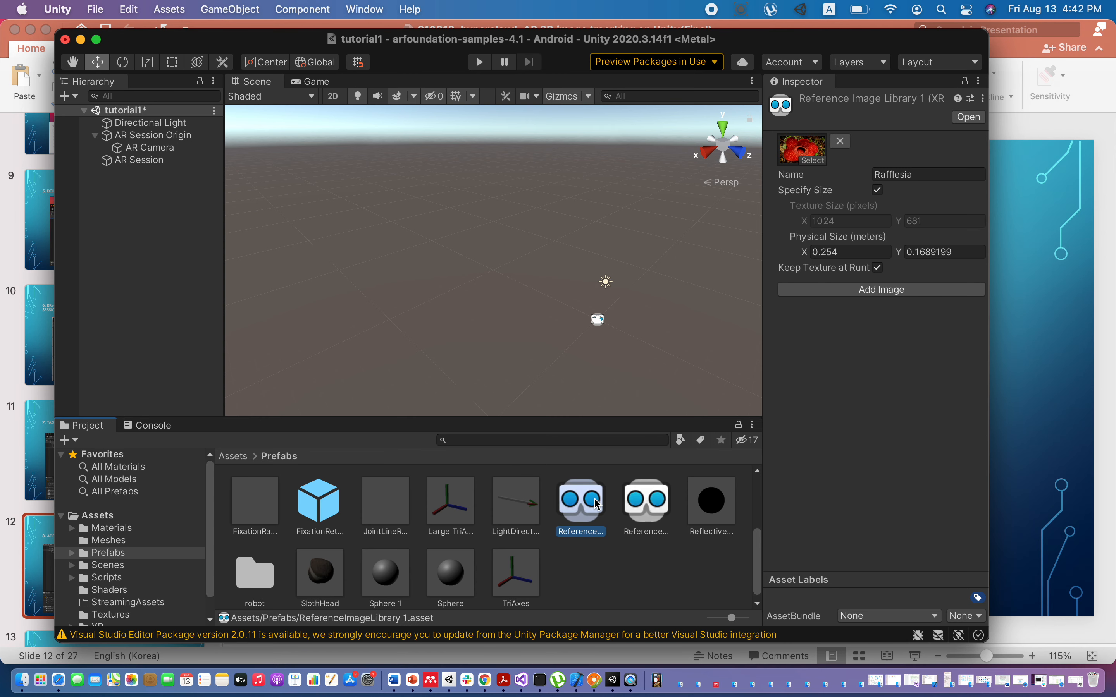
left_click(629, 502)
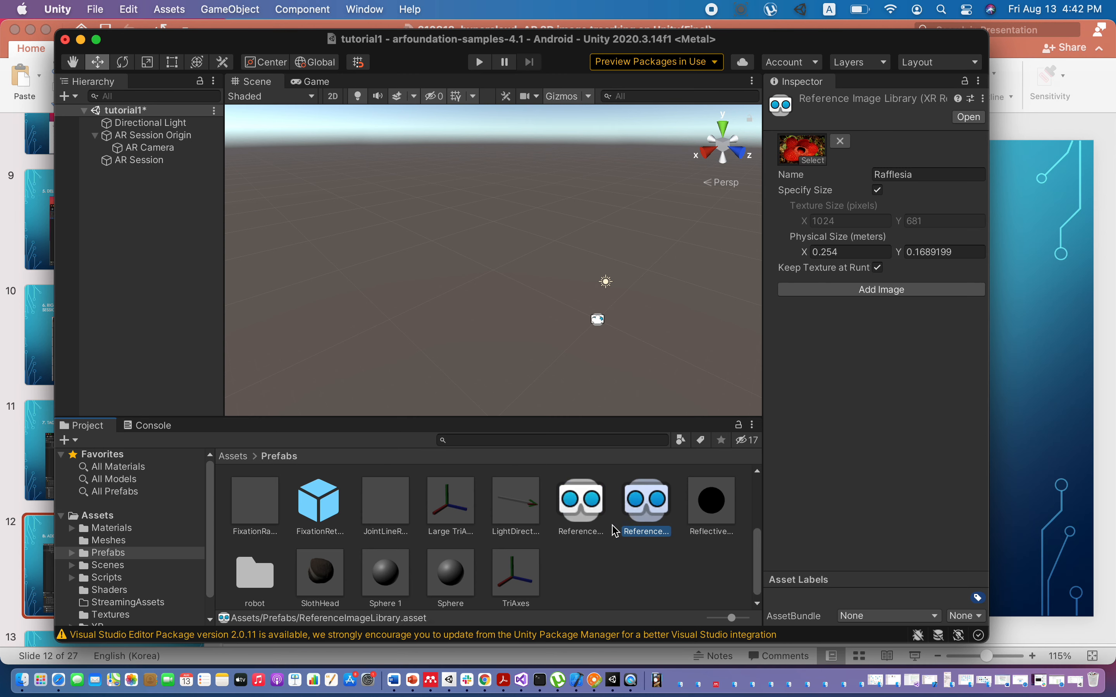
left_click(597, 563)
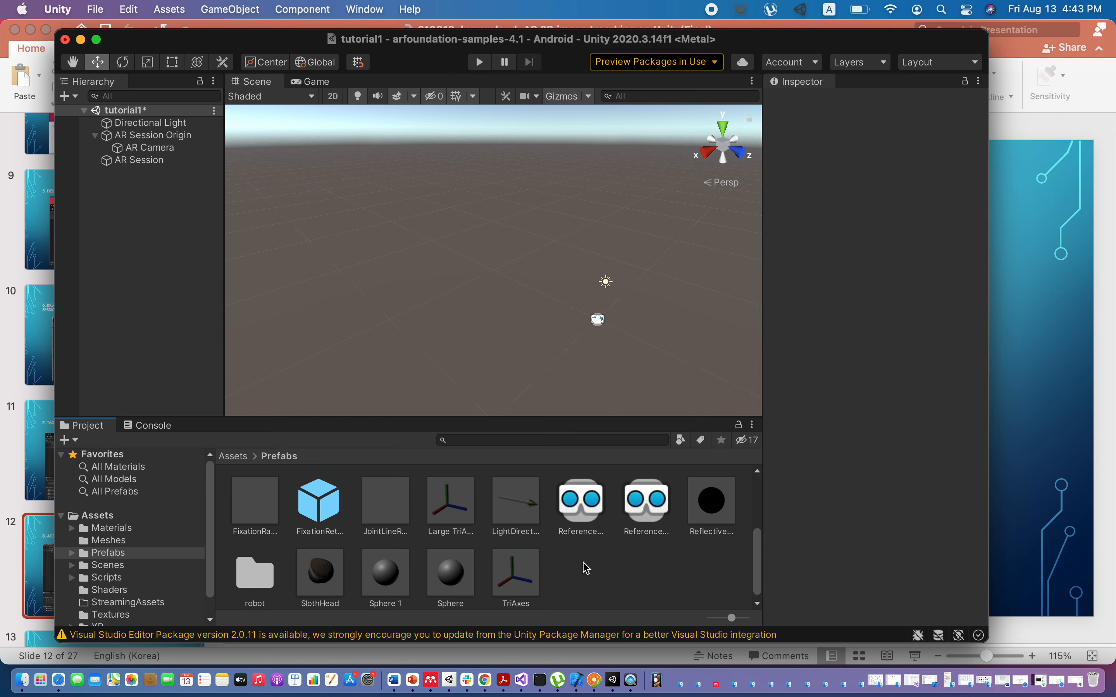
right_click(587, 569)
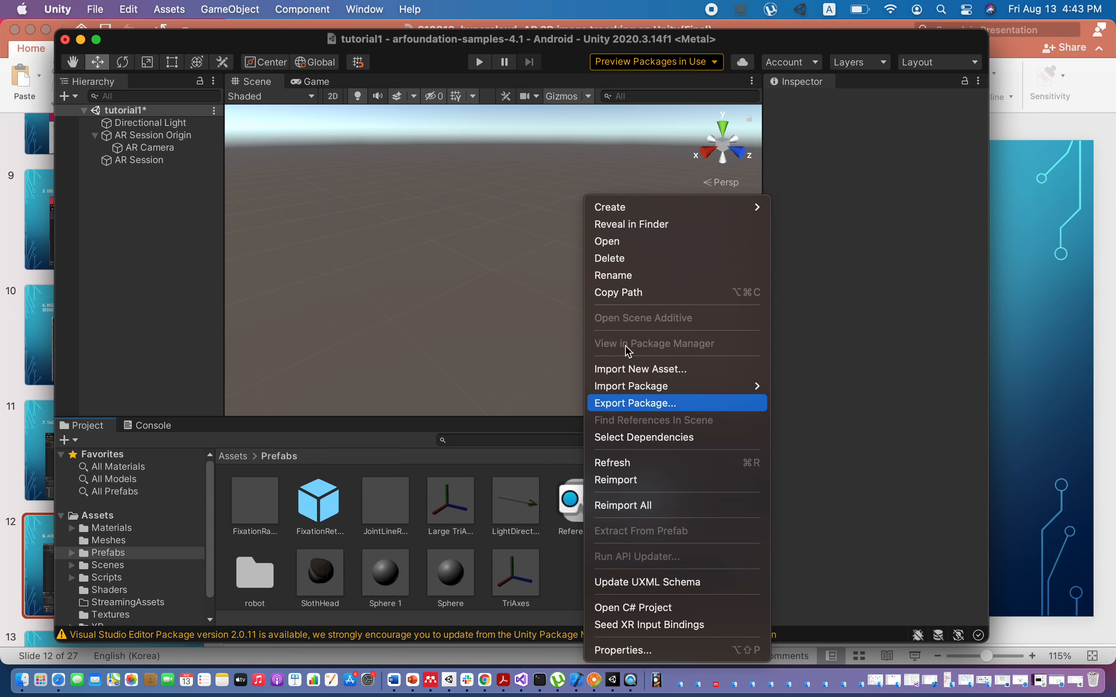
mouse_move(649, 209)
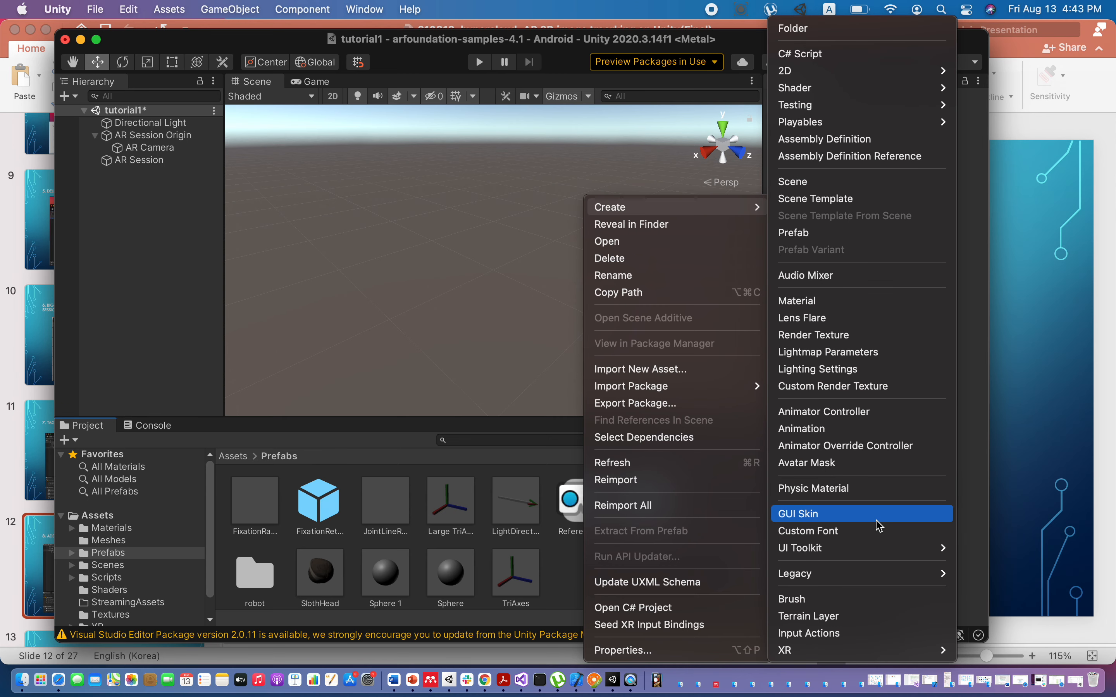
mouse_move(872, 655)
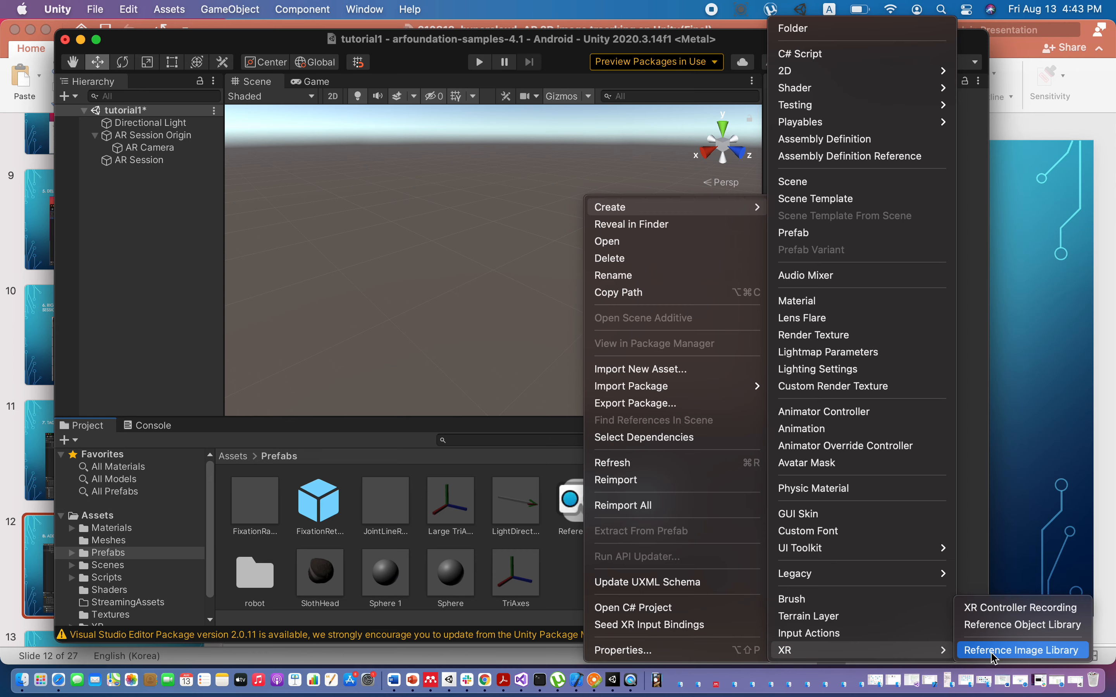
left_click(970, 651)
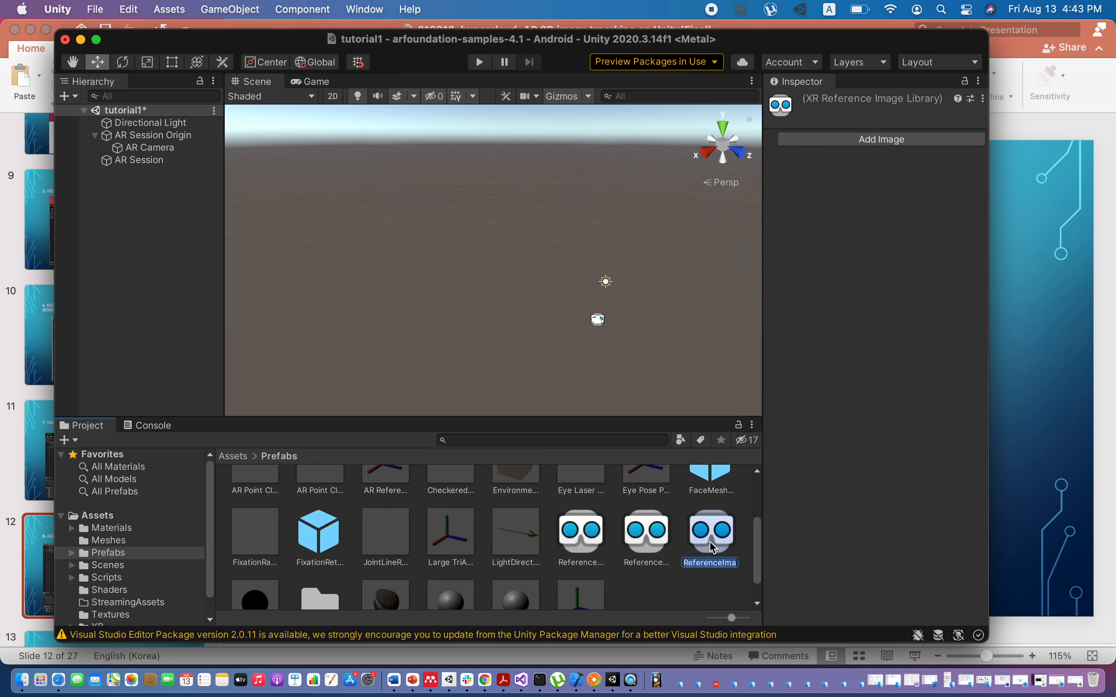
left_click(712, 538)
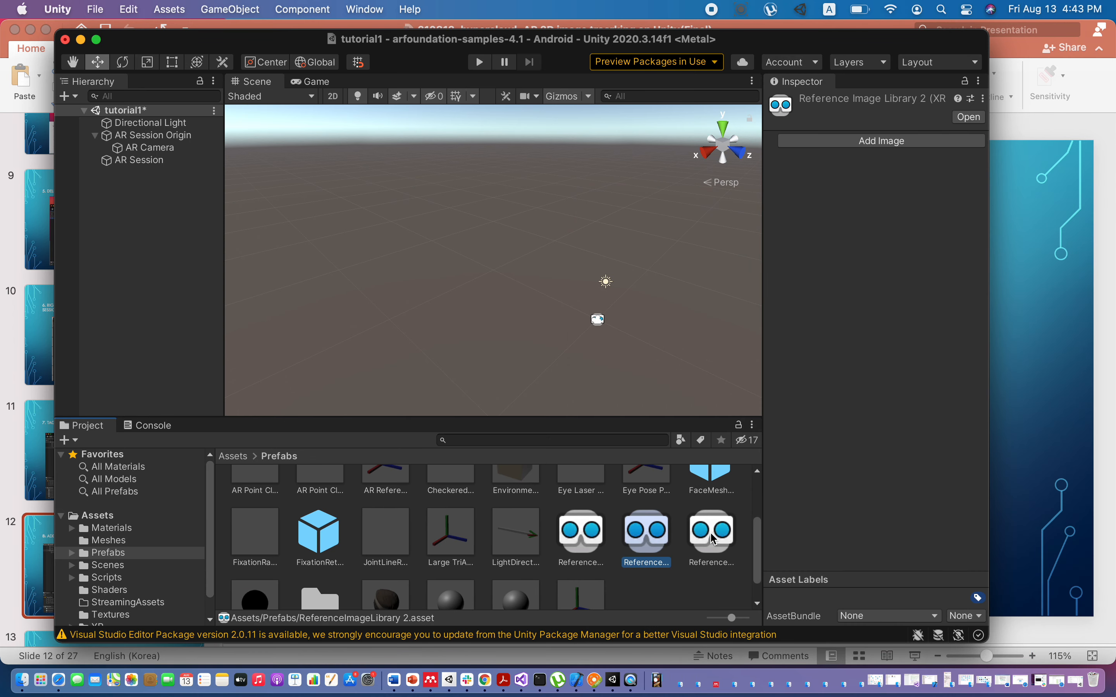
- Add an image entry to Reference Image Library 2 and assign it the Rafflesia texture
left_click(625, 542)
left_click(885, 142)
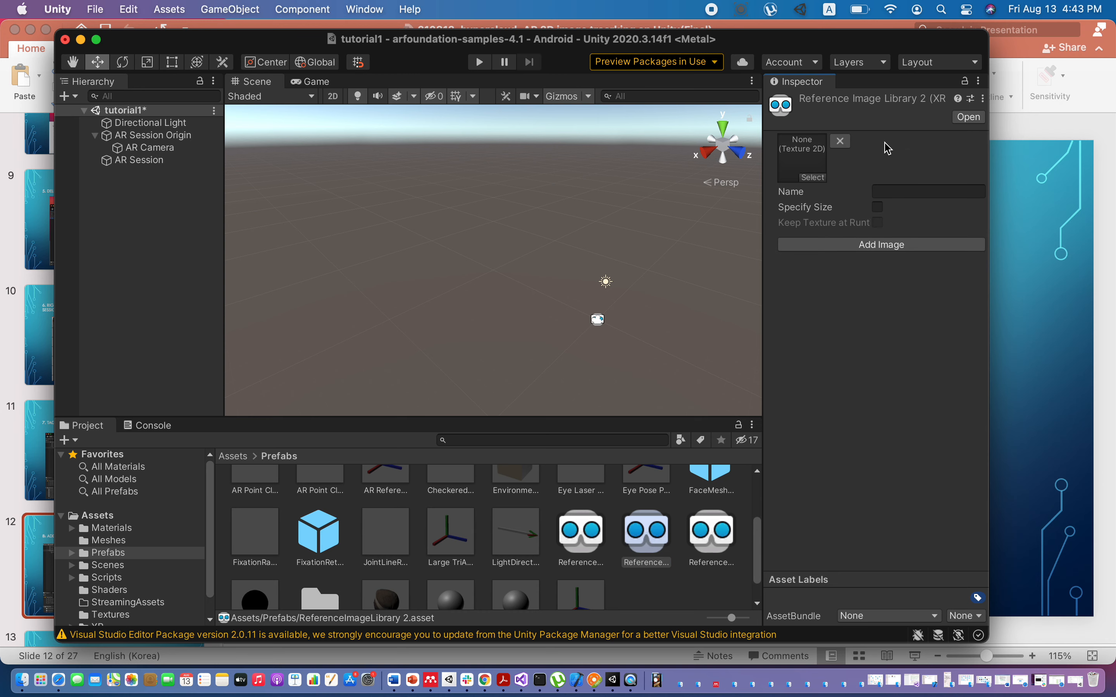
left_click(815, 179)
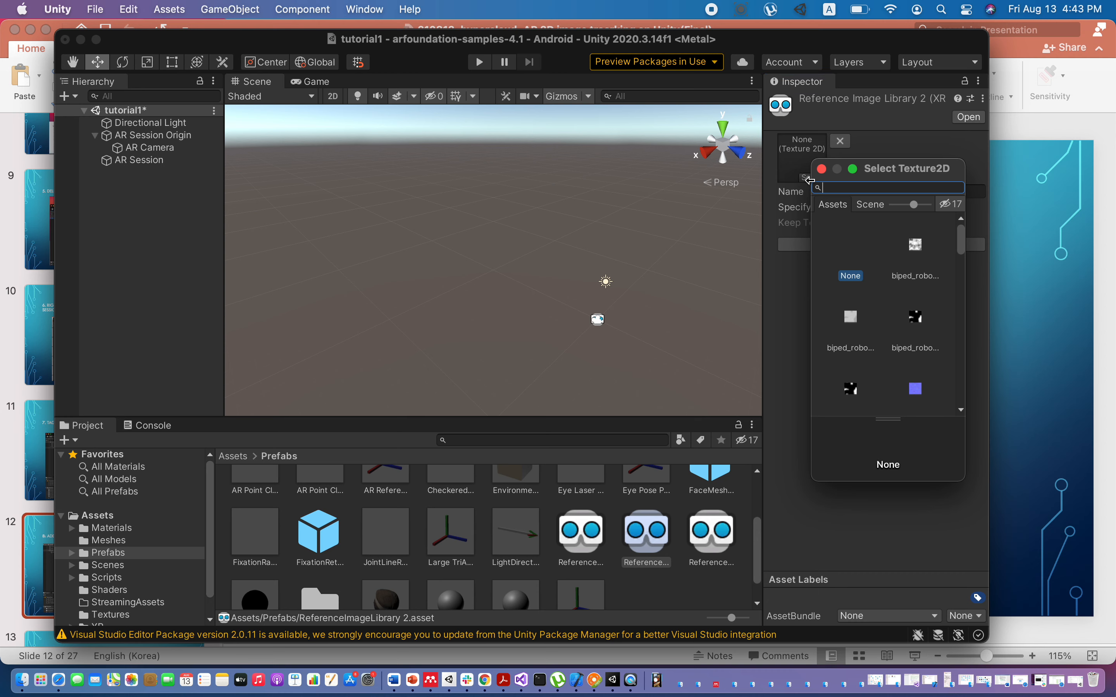
scroll(882, 302, "down", 10)
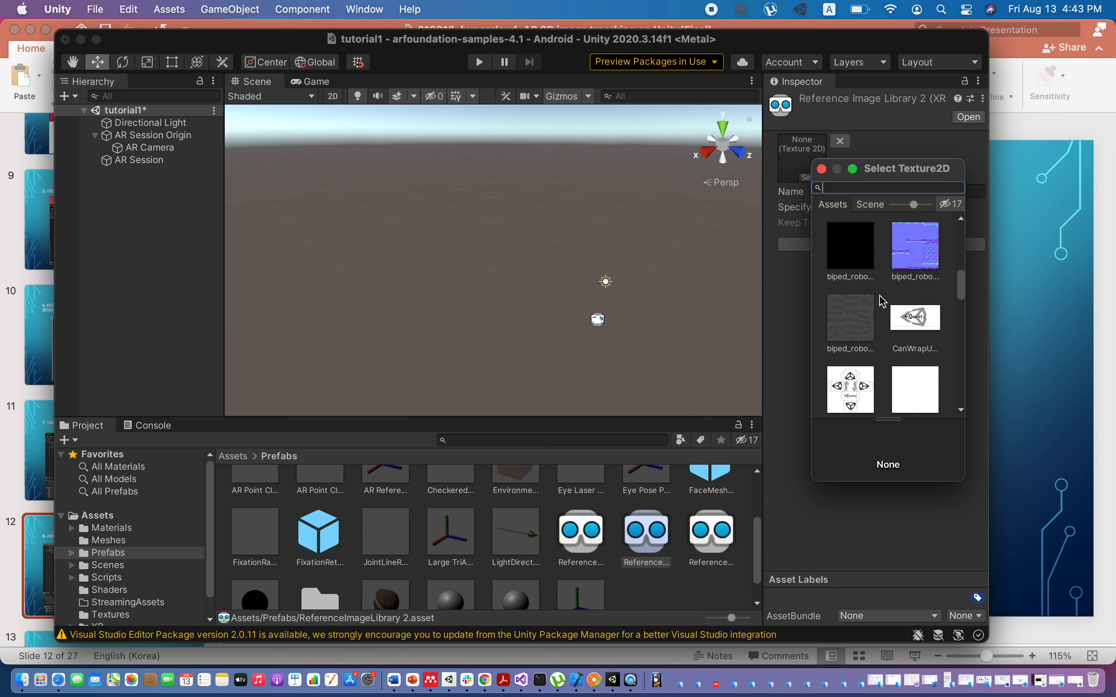
scroll(882, 302, "down", 2)
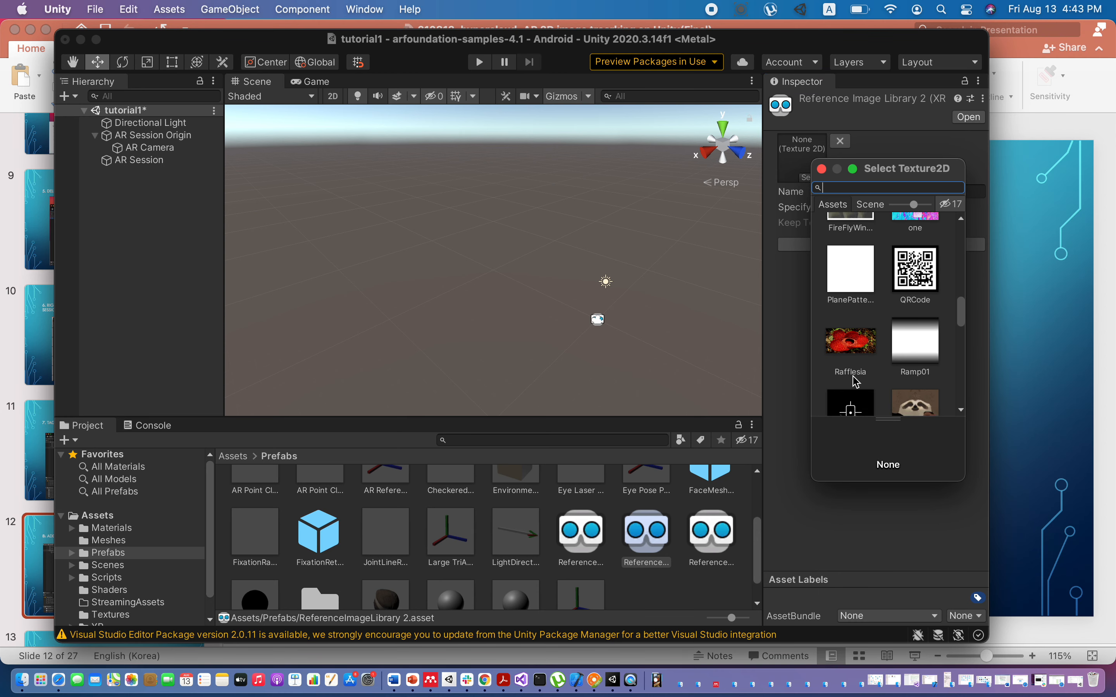
left_click(854, 348)
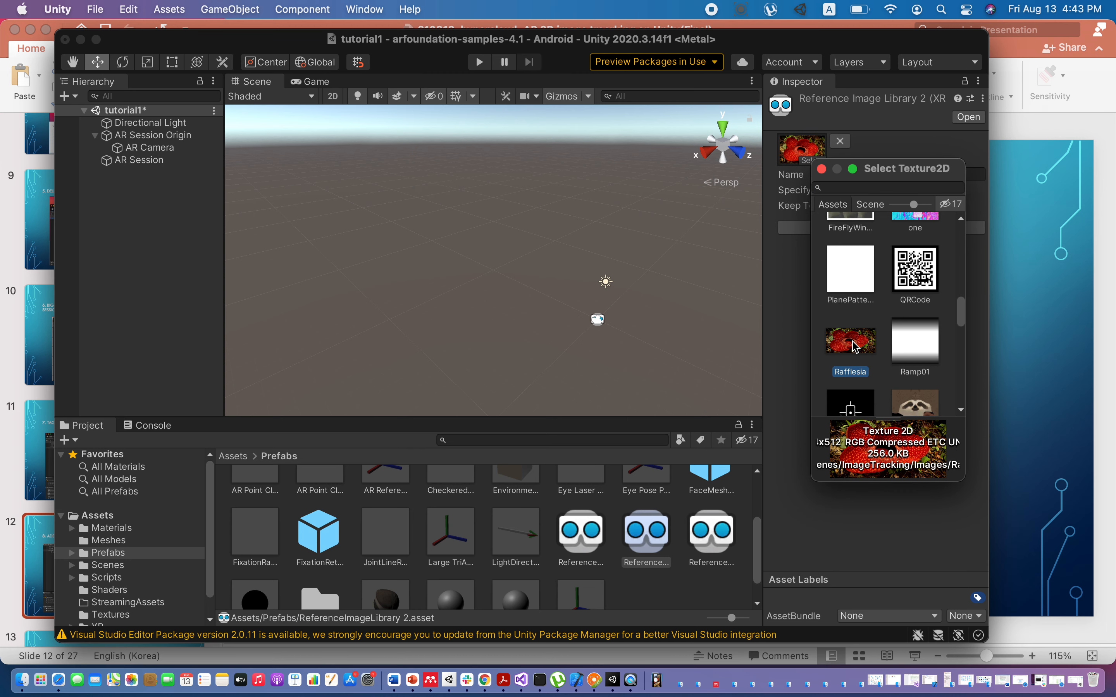
left_click(821, 169)
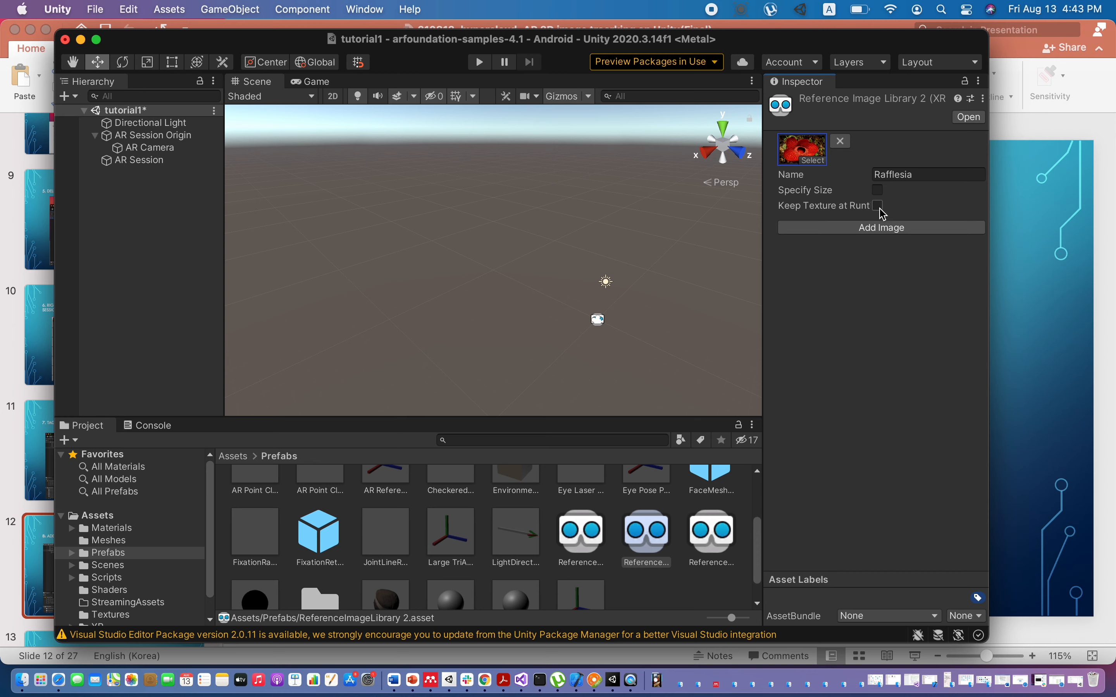
- Turn on Keep Texture at Runtime and Specify Size for the Rafflesia image, with a physical X size of 0.2 meters
left_click(878, 206)
left_click(878, 191)
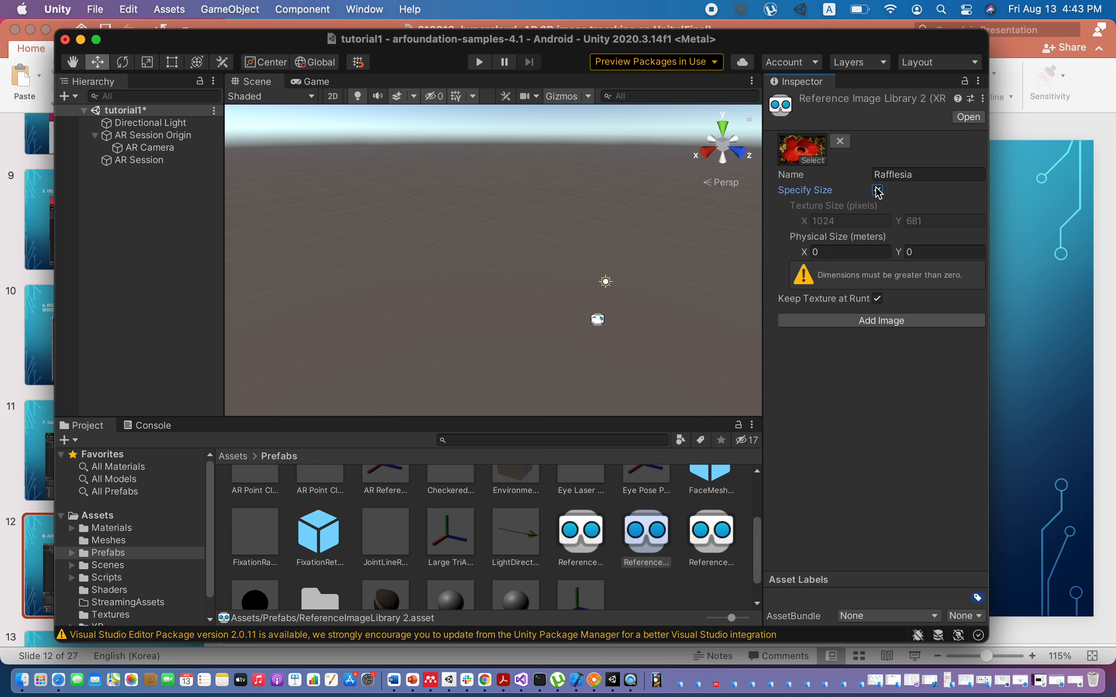
left_click(834, 252)
type("0.2")
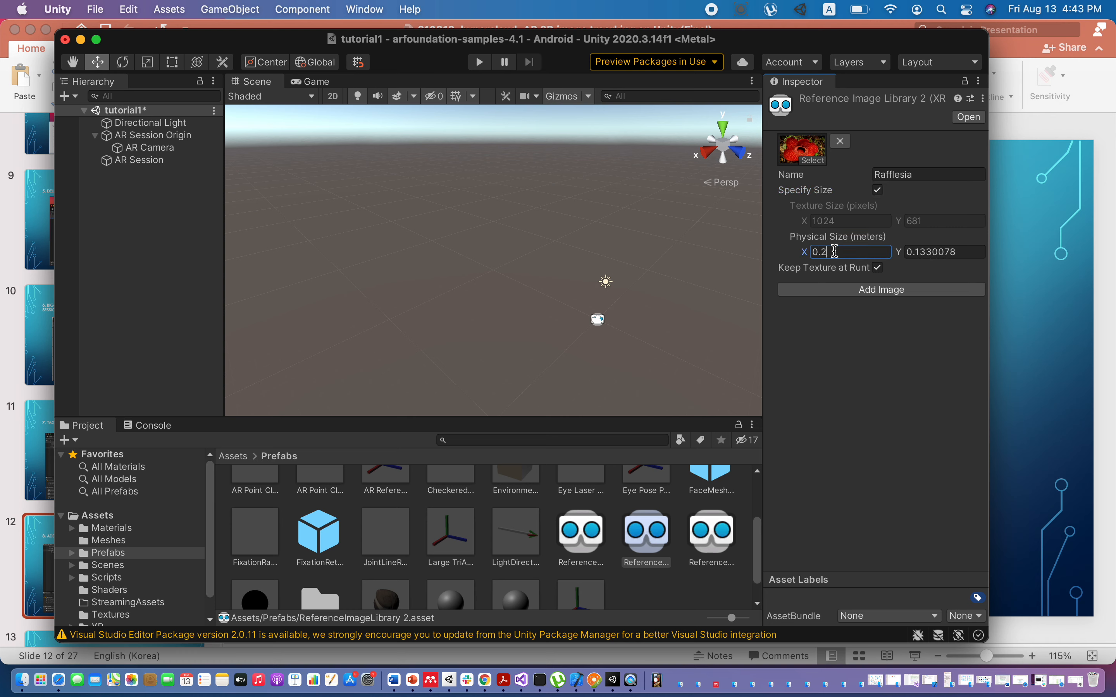
- Switch to PowerPoint and review slides 10 to 14, up to adding the image target to the reference library
left_click(1019, 216)
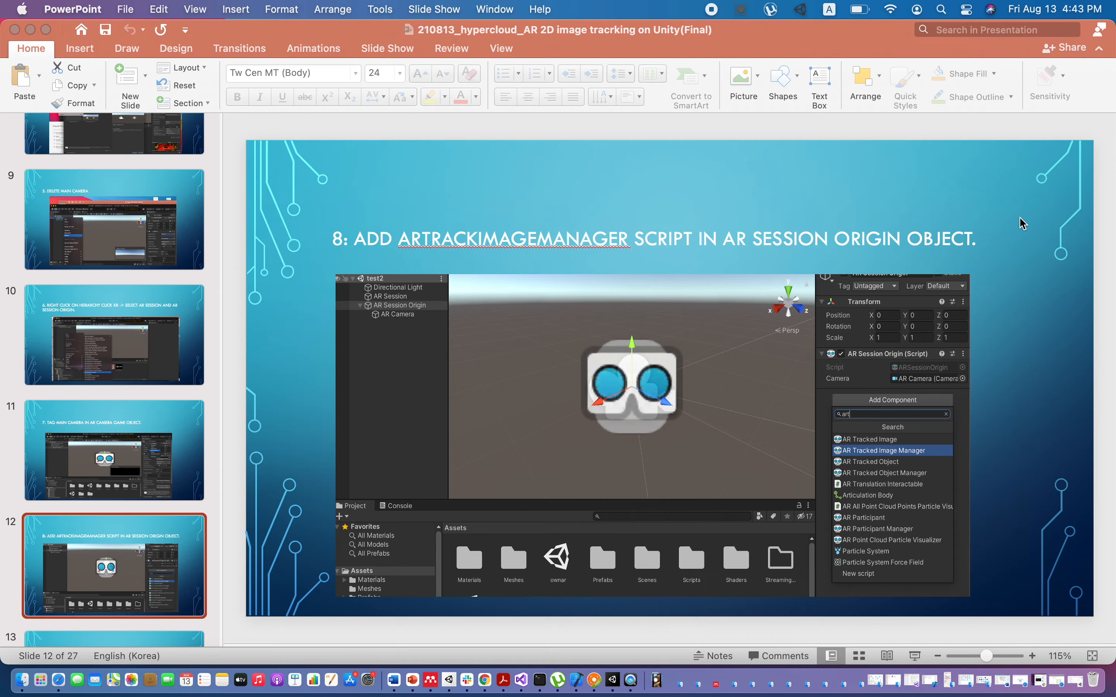
left_click(124, 367)
key("Down")
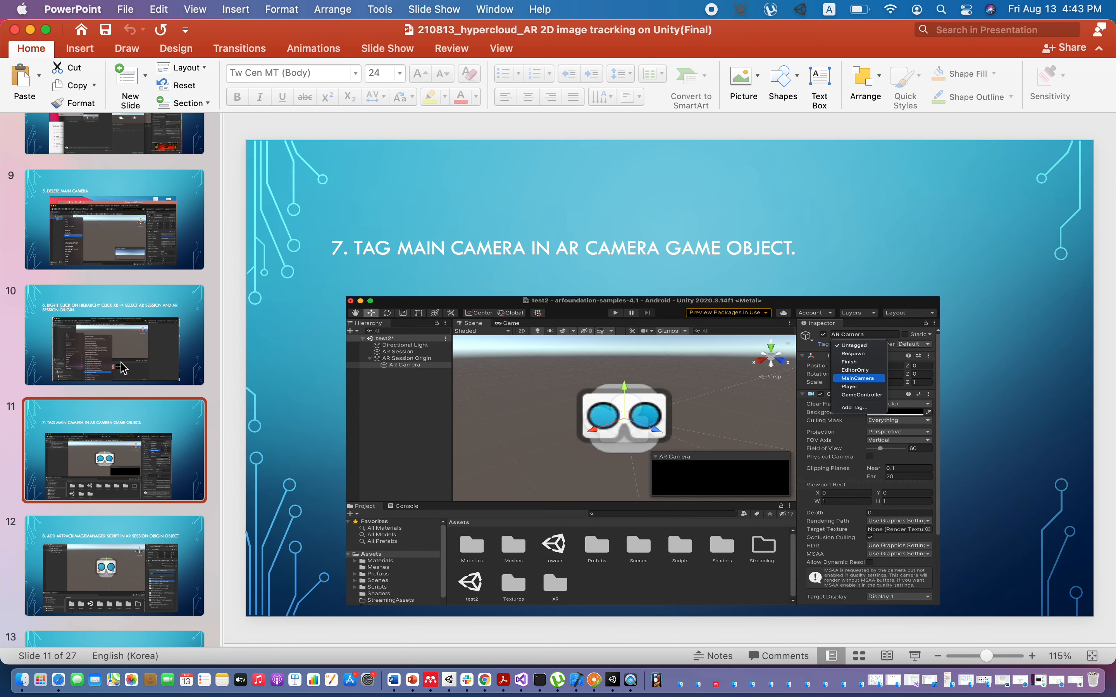
key("Down")
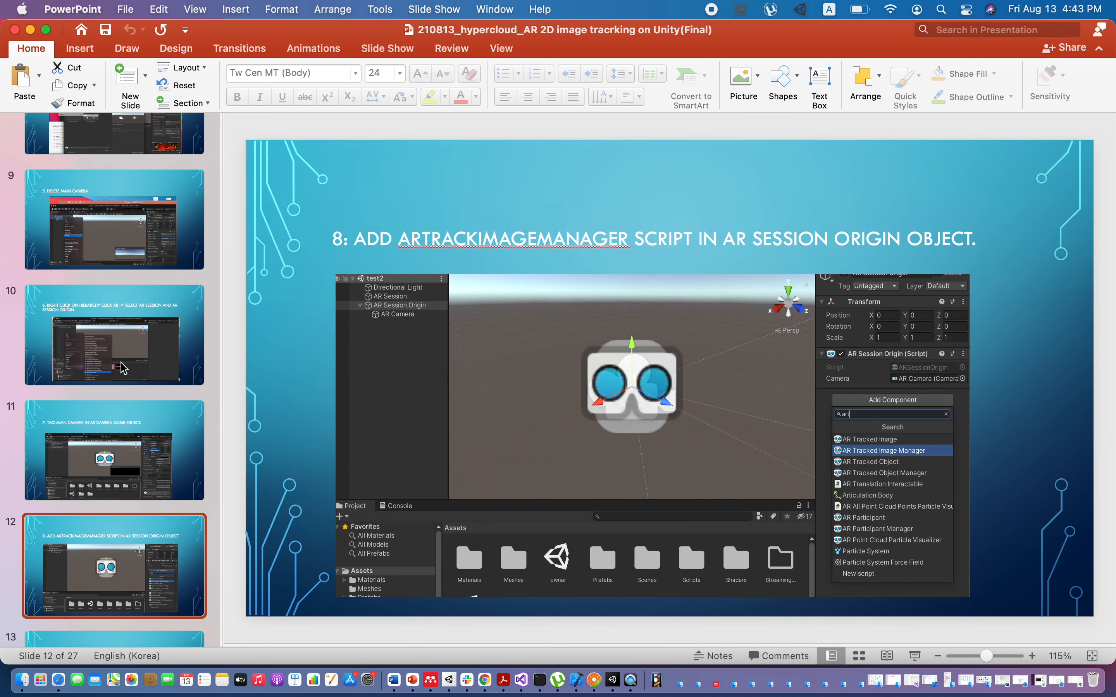
key("Down")
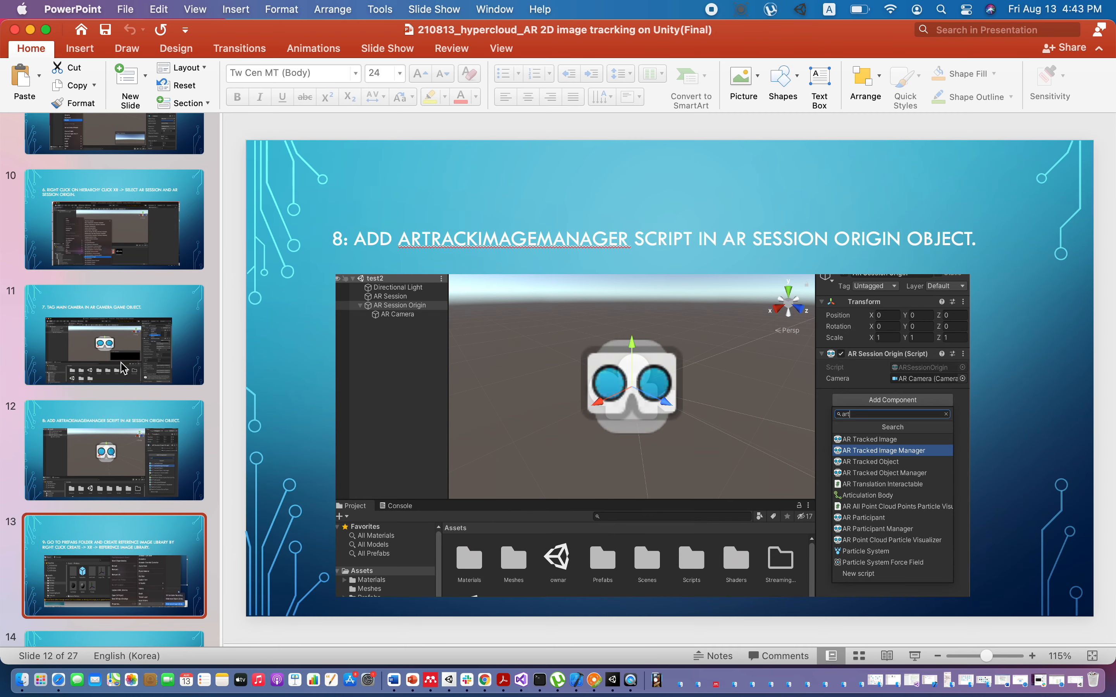
key("Down")
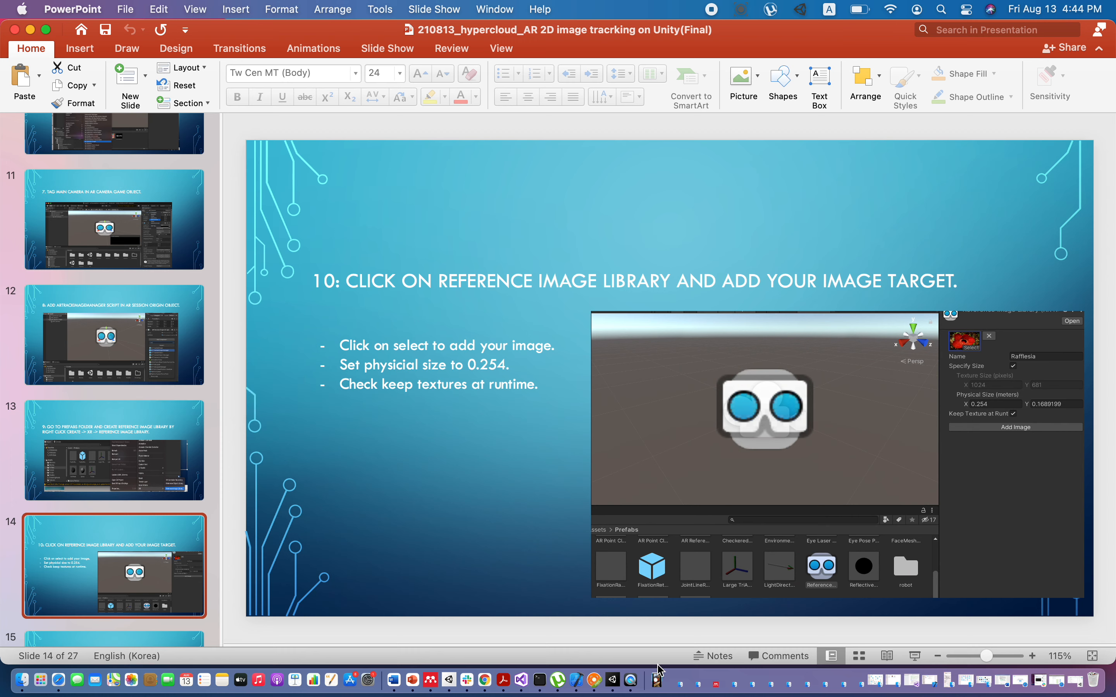
- Switch back to Unity and set the Rafflesia image's physical X size to 0.254 meters
left_click(613, 680)
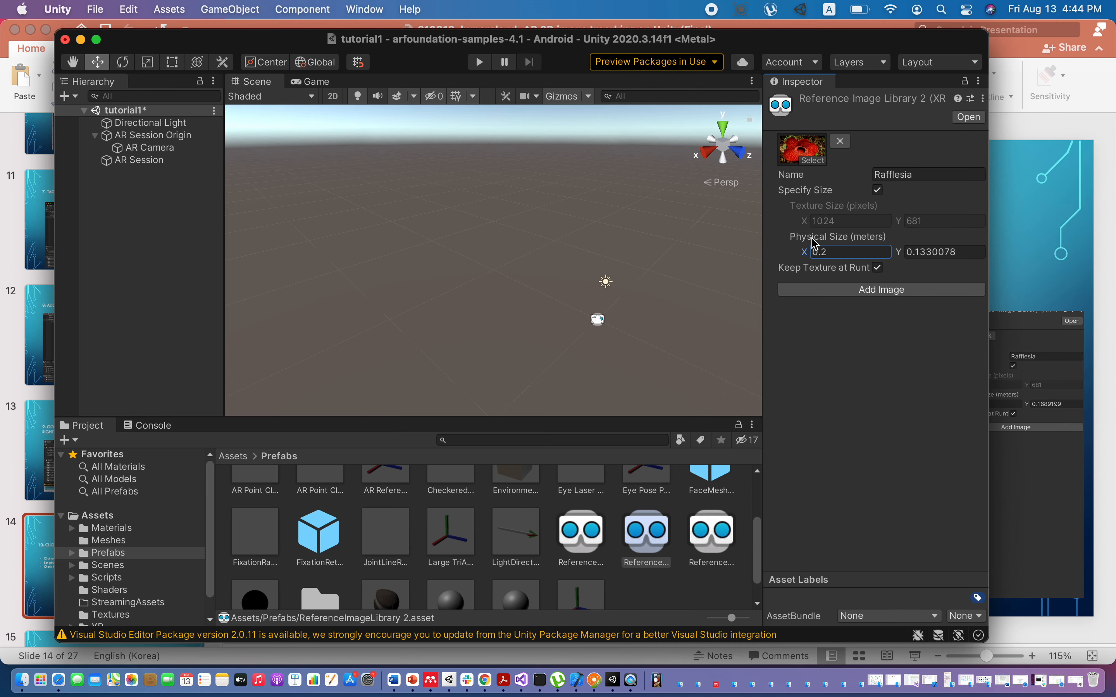
left_click(839, 251)
left_click(853, 253)
type("54")
- Assign ReferenceImageLibrary 1 as the Serialized Library of the AR Tracked Image Manager on AR Session Origin
left_click(131, 147)
left_click(140, 135)
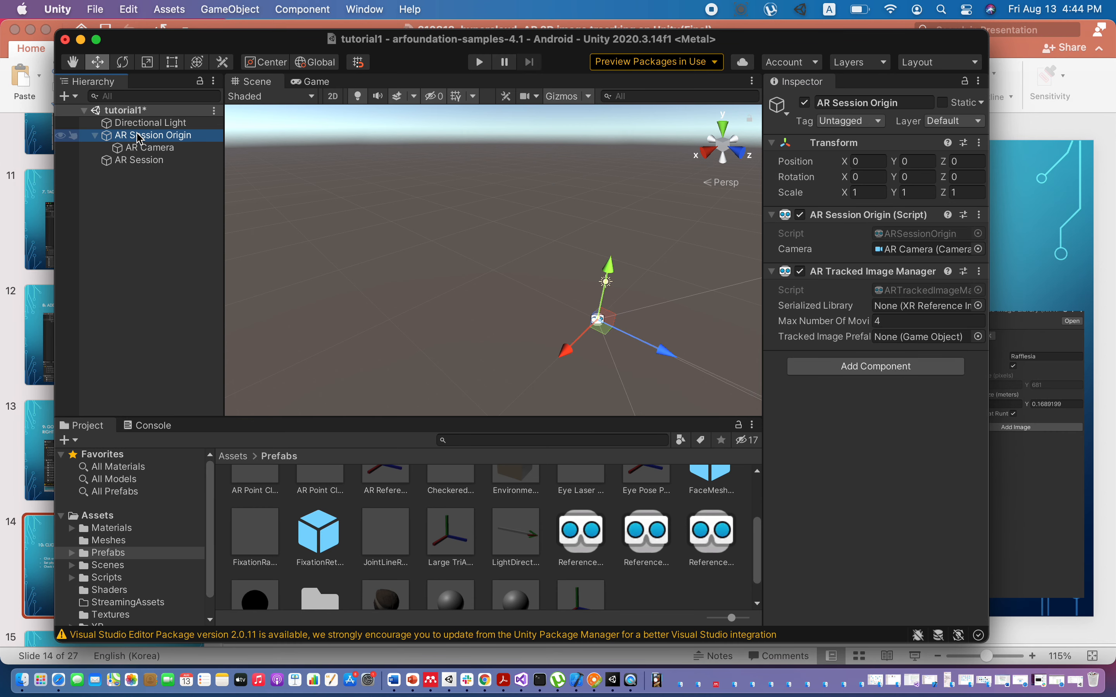
left_click(138, 161)
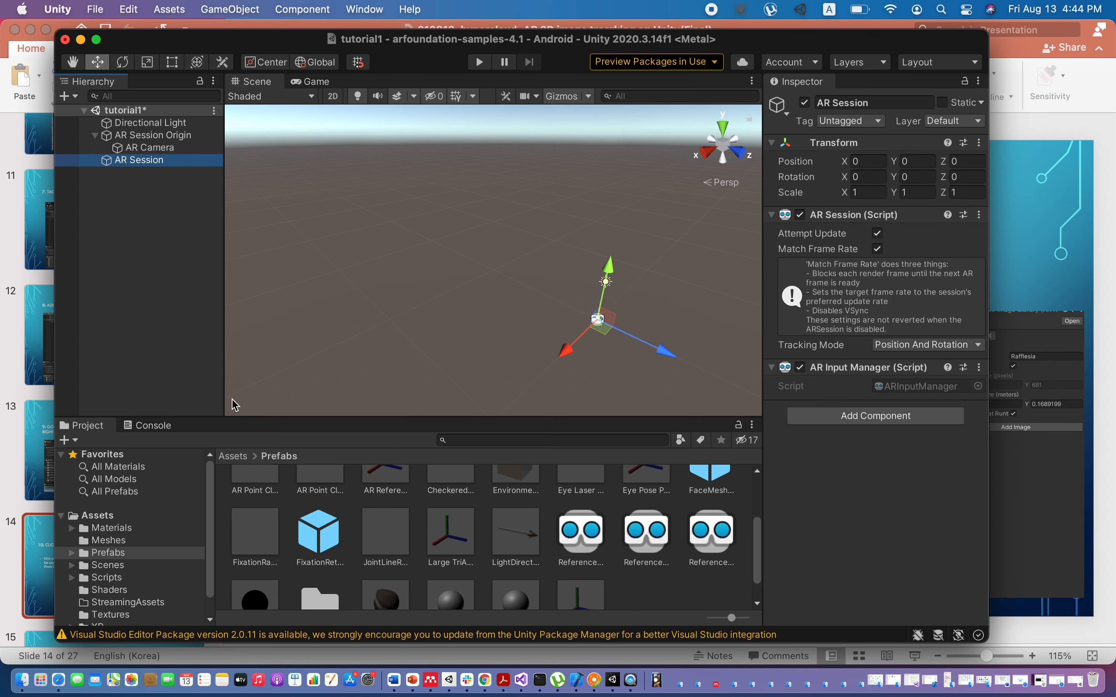
left_click(148, 136)
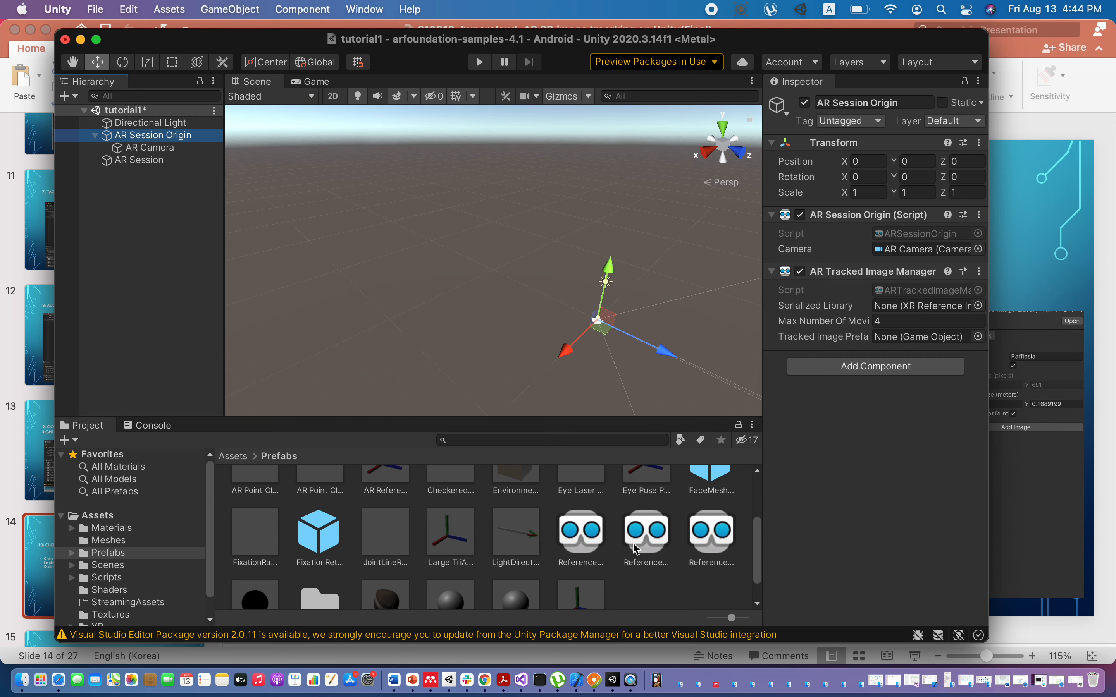
left_click(581, 535)
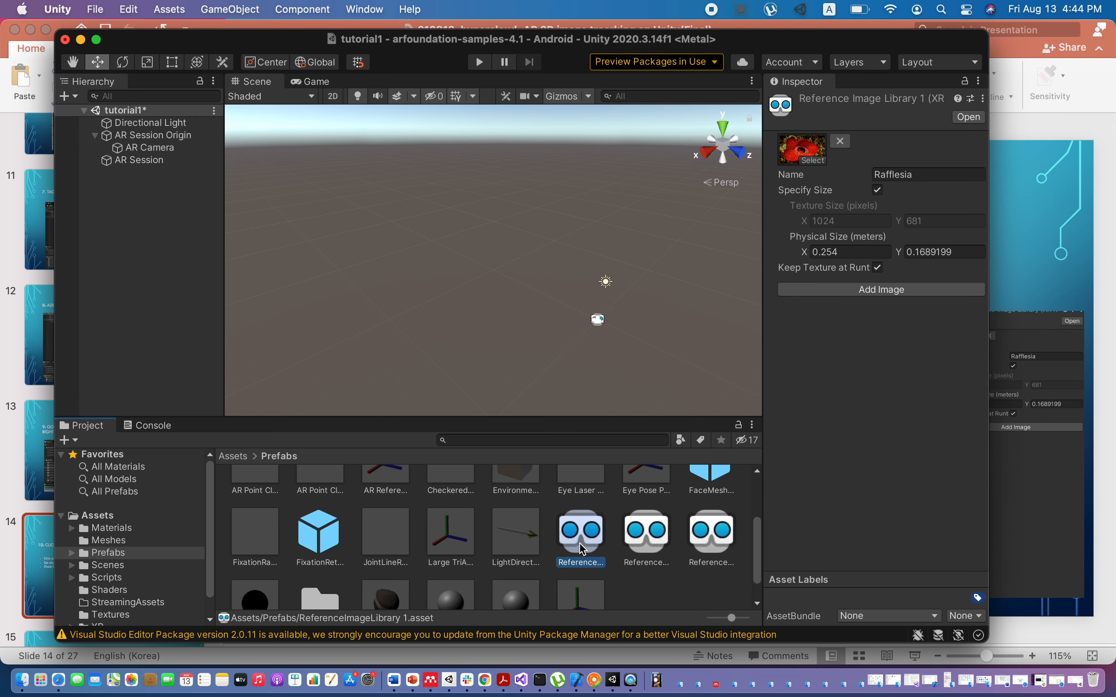
left_click(139, 135)
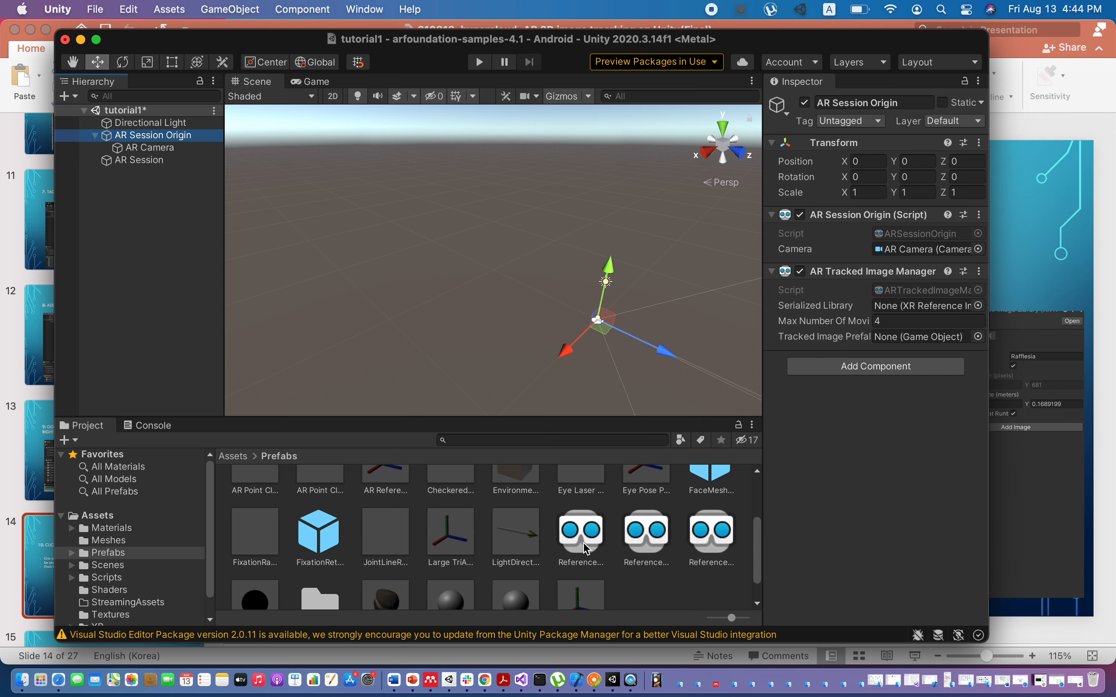
left_click_drag(584, 549, 916, 337)
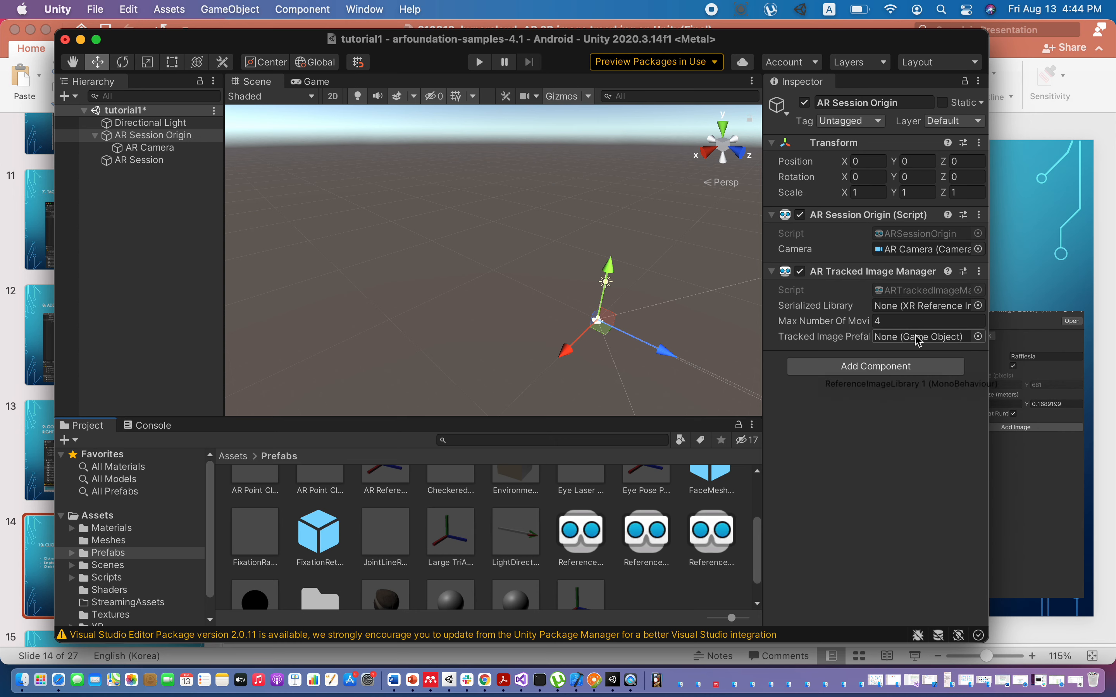
left_click_drag(580, 551, 922, 305)
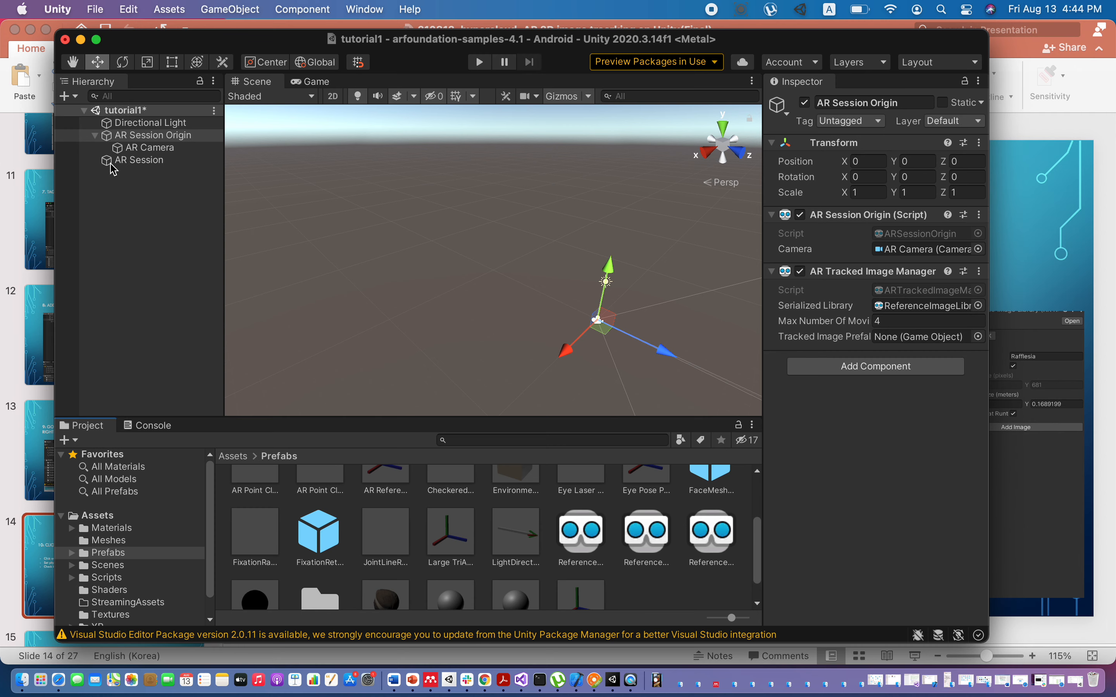
- Collapse AR Session Origin in the hierarchy and add a 3D sphere at the root of the tutorial1 scene
left_click(95, 136)
left_click(101, 199)
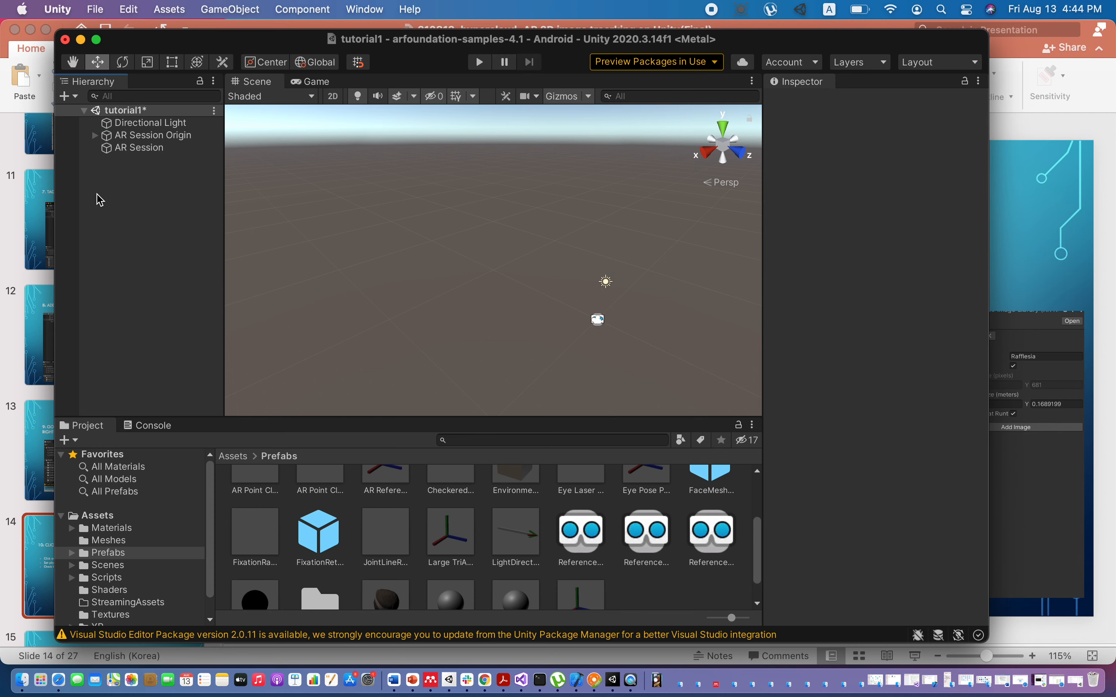
right_click(100, 199)
mouse_move(149, 507)
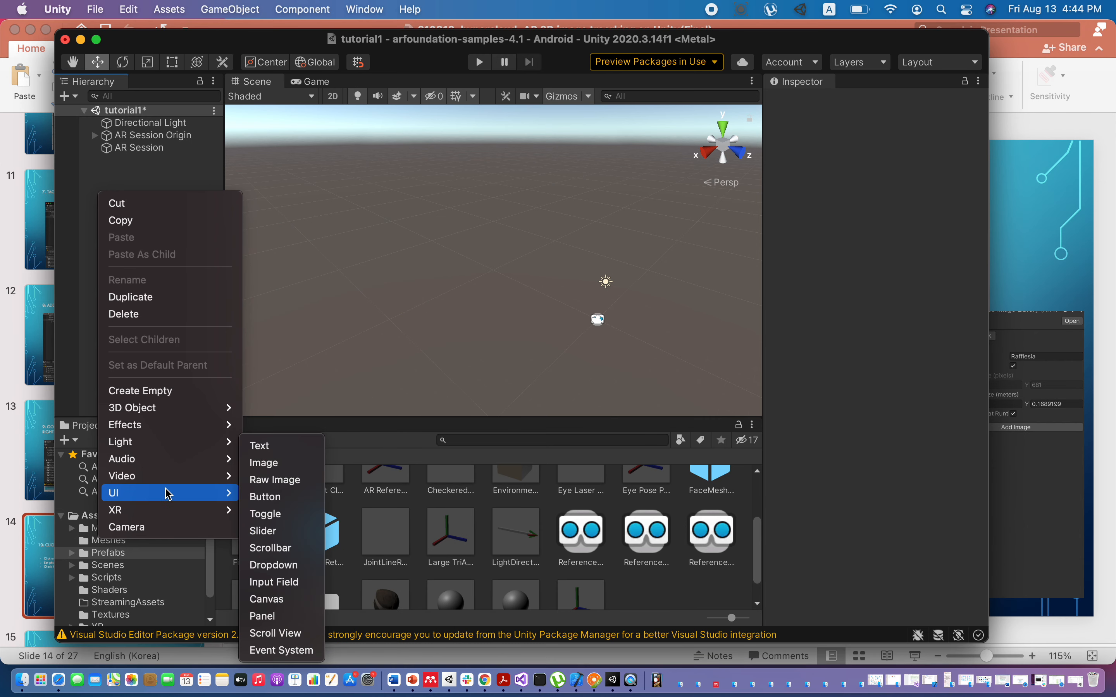
mouse_move(170, 409)
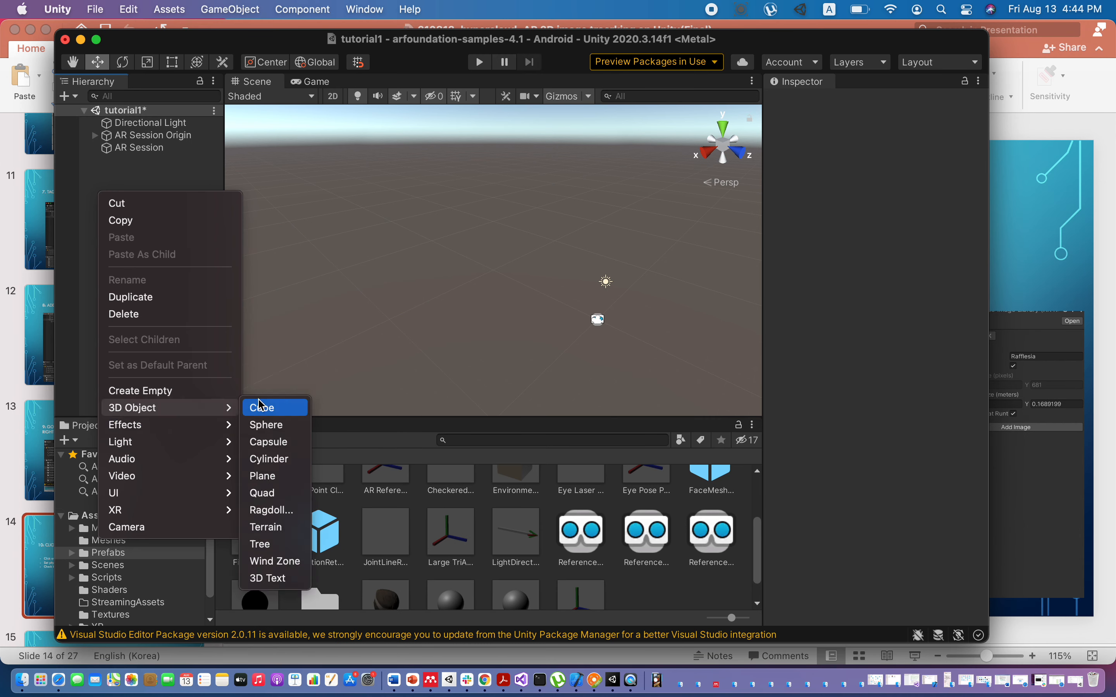
left_click(274, 429)
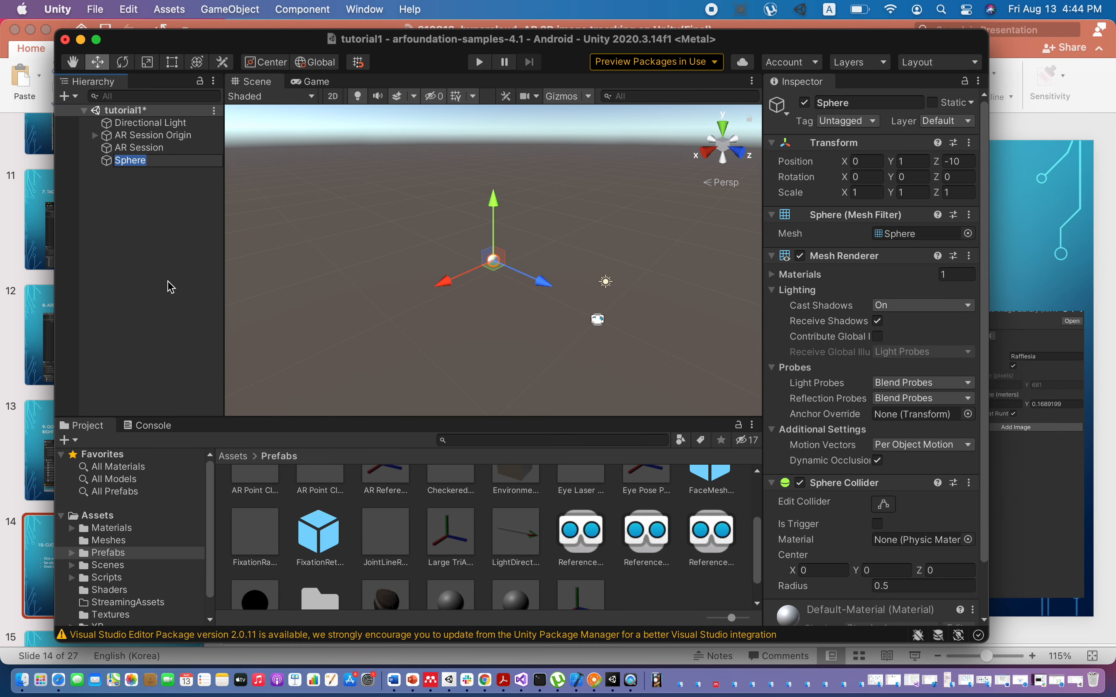
- Move the sphere to the scene origin by setting its Y and Z position to 0
left_click(112, 165)
double_click(133, 162)
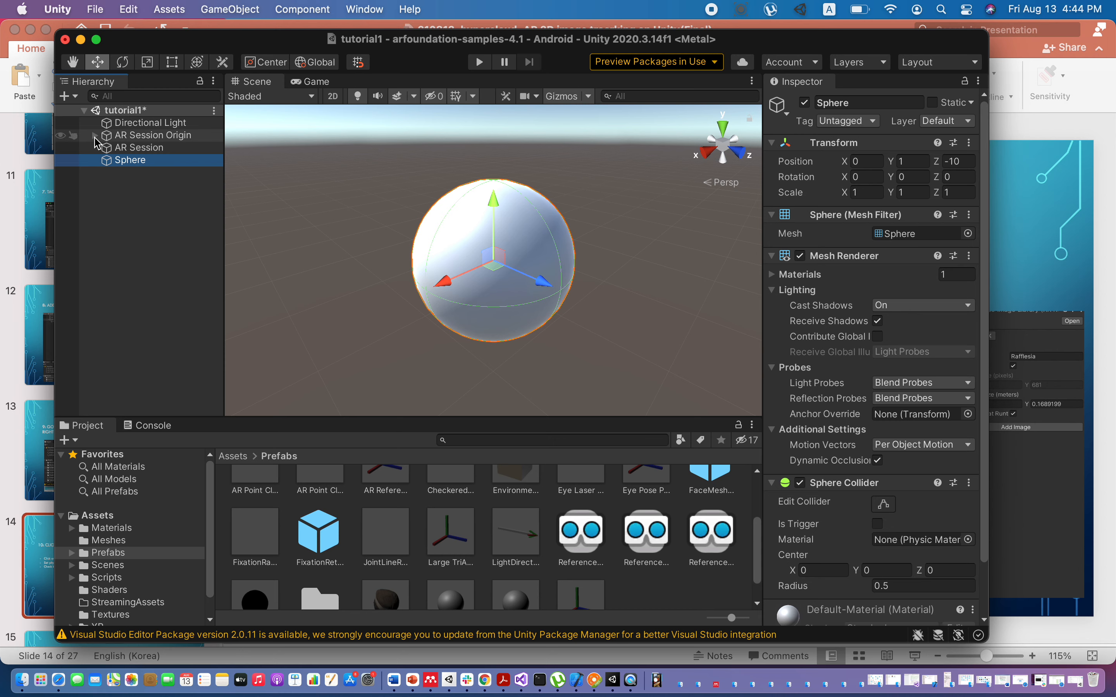
left_click(95, 136)
left_click(136, 135)
left_click(132, 175)
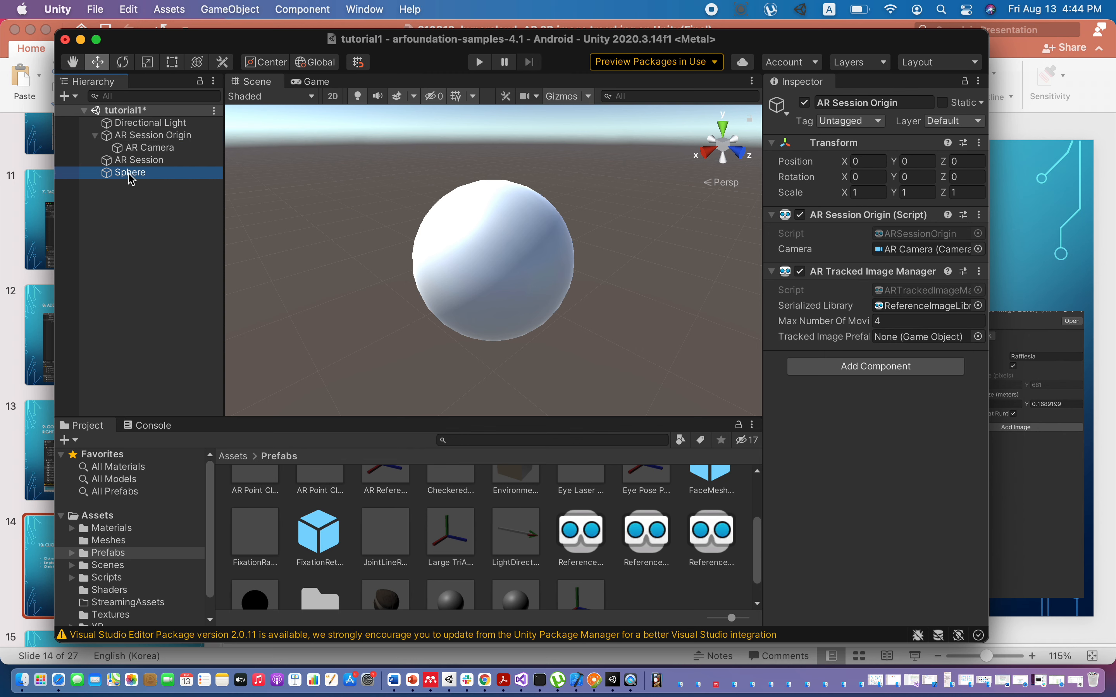
scroll(289, 267, "down", 5)
scroll(289, 270, "down", 5)
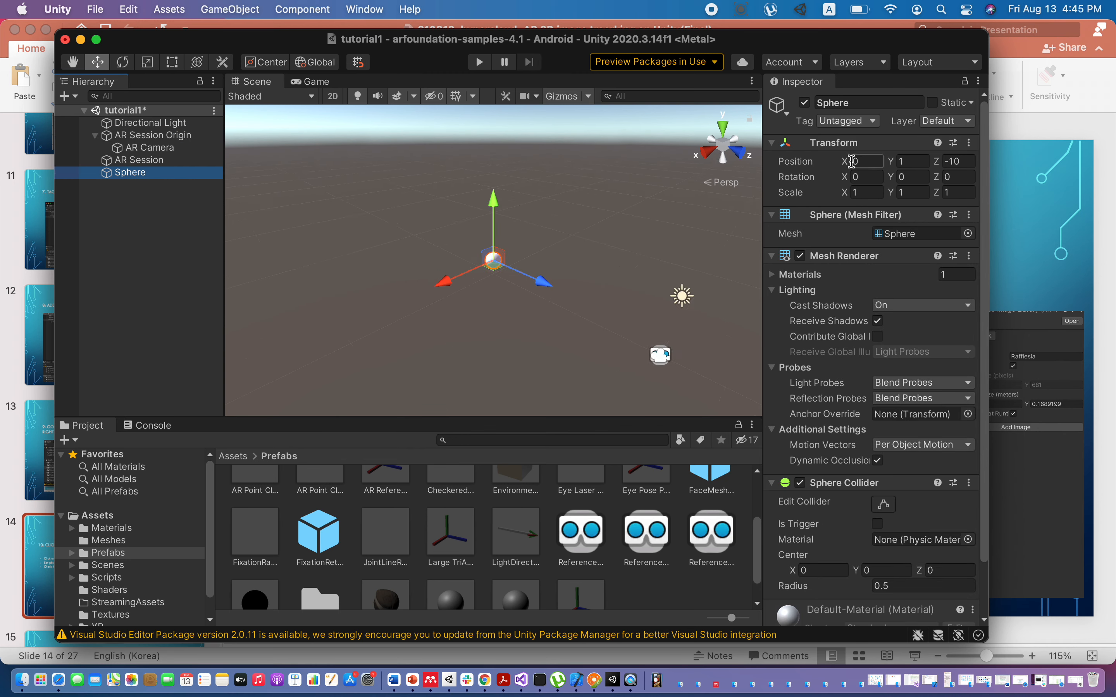
left_click(912, 161)
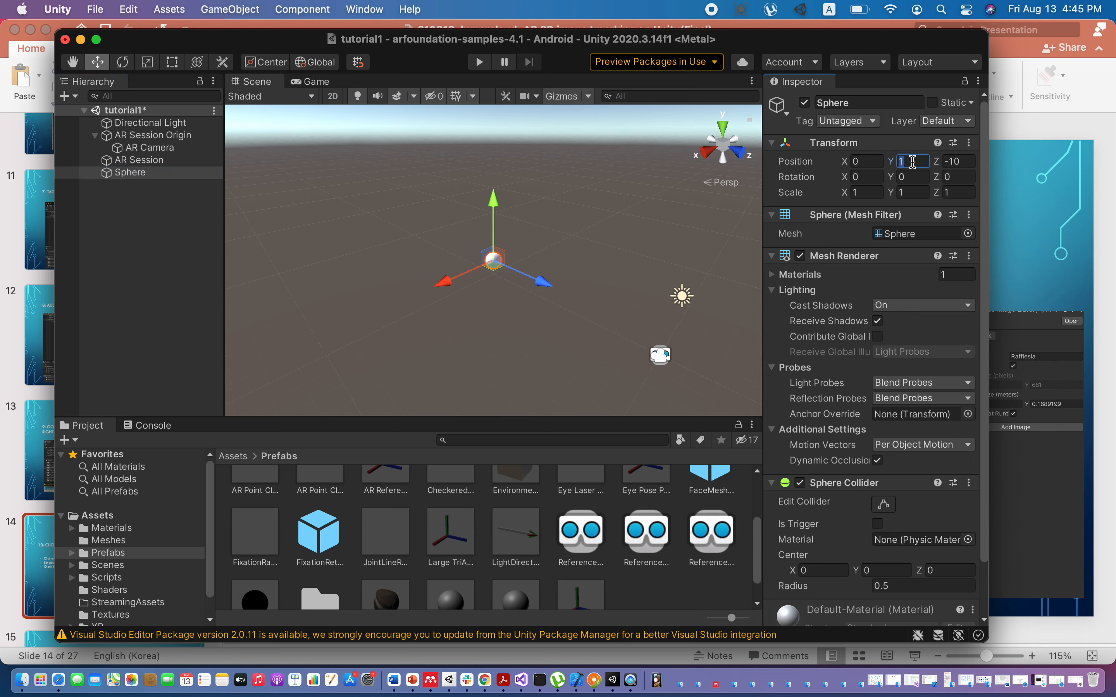
type("0")
left_click(959, 161)
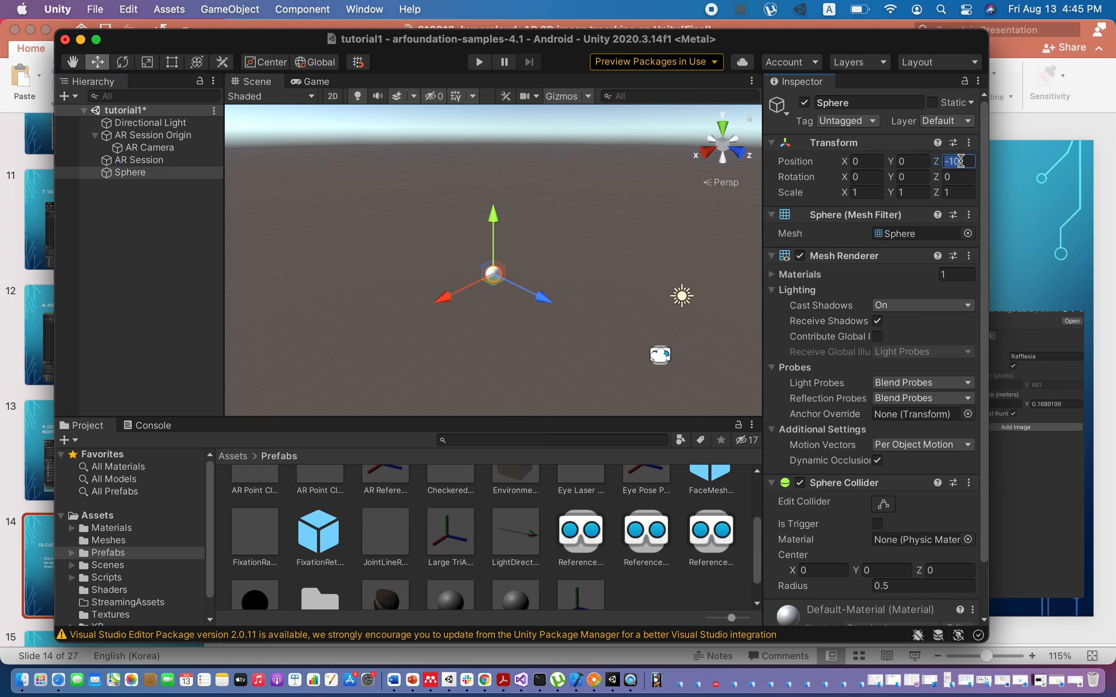
type("0")
- Scale the sphere to 0.1 on the X, Y and Z axes
left_click(865, 193)
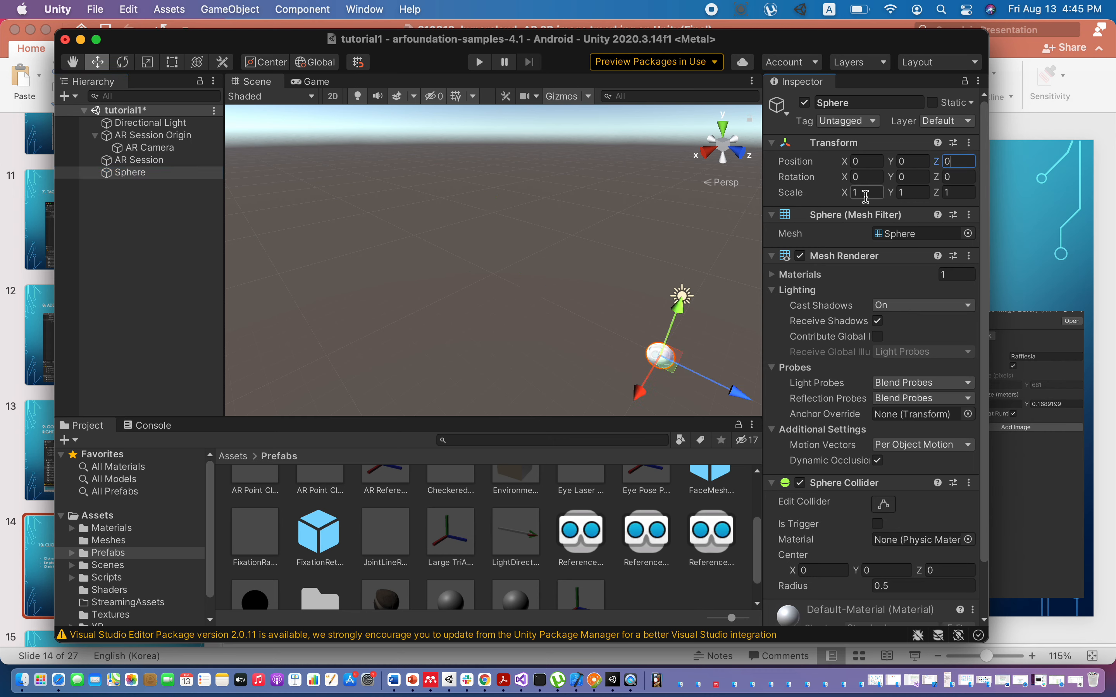
type("0.")
type("1")
left_click(923, 193)
type("0.1")
left_click(969, 189)
type("0.1")
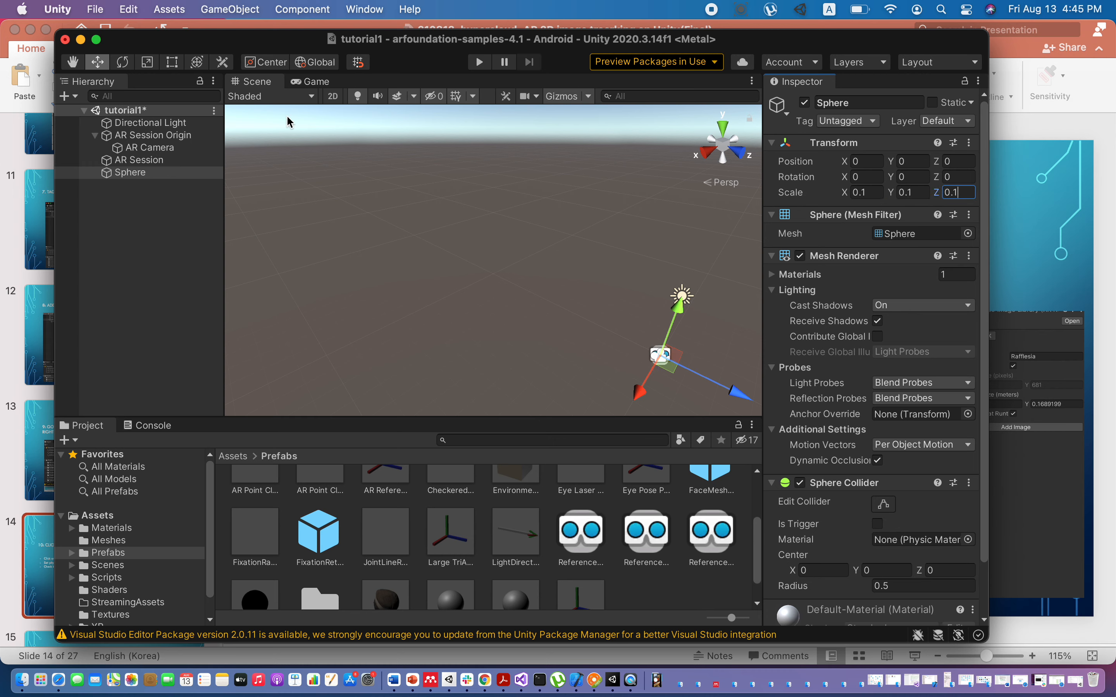
- Examine the scaled sphere in the scene and check the settings of AR Session Origin, AR Camera and AR Session
double_click(131, 172)
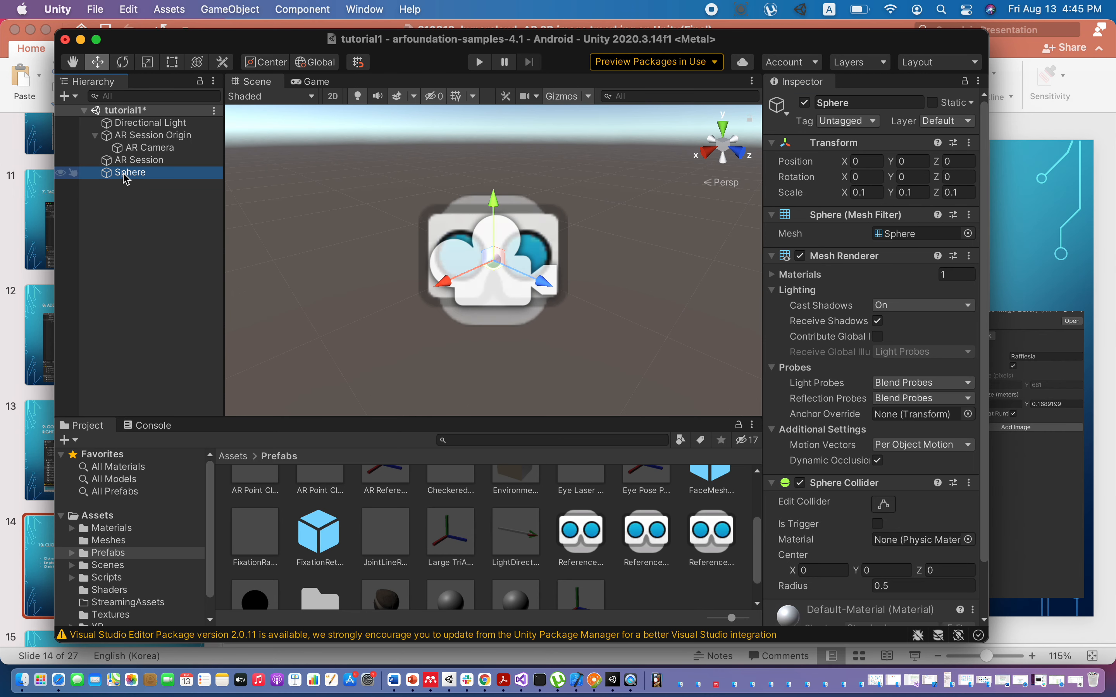
scroll(488, 276, "up", 10)
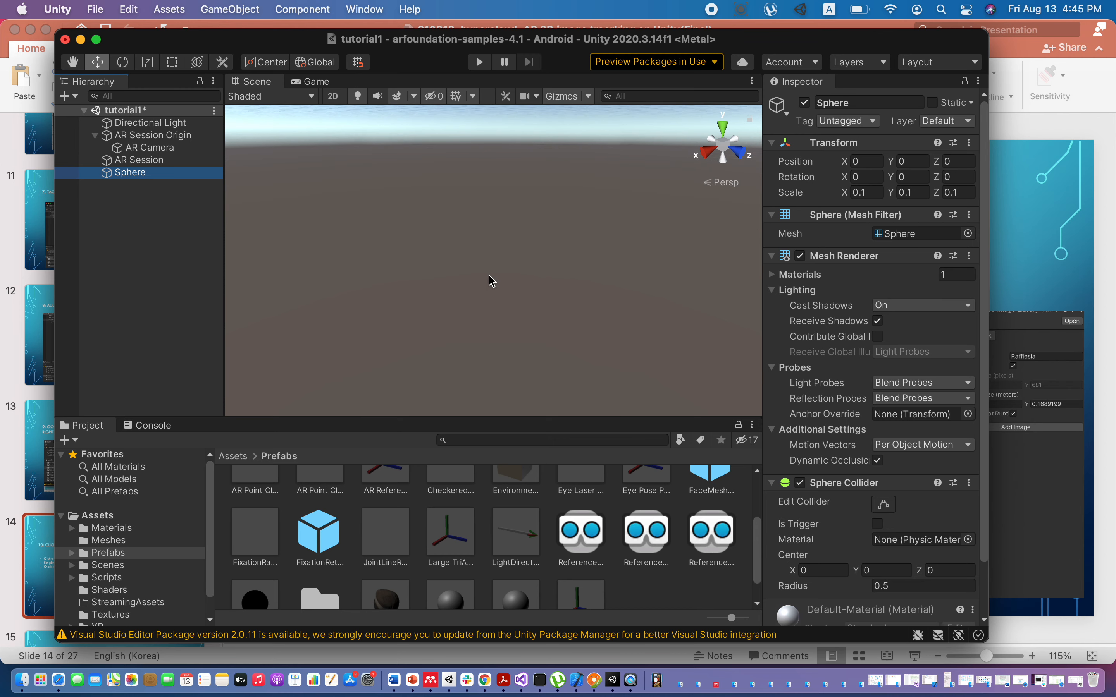
scroll(490, 281, "down", 5)
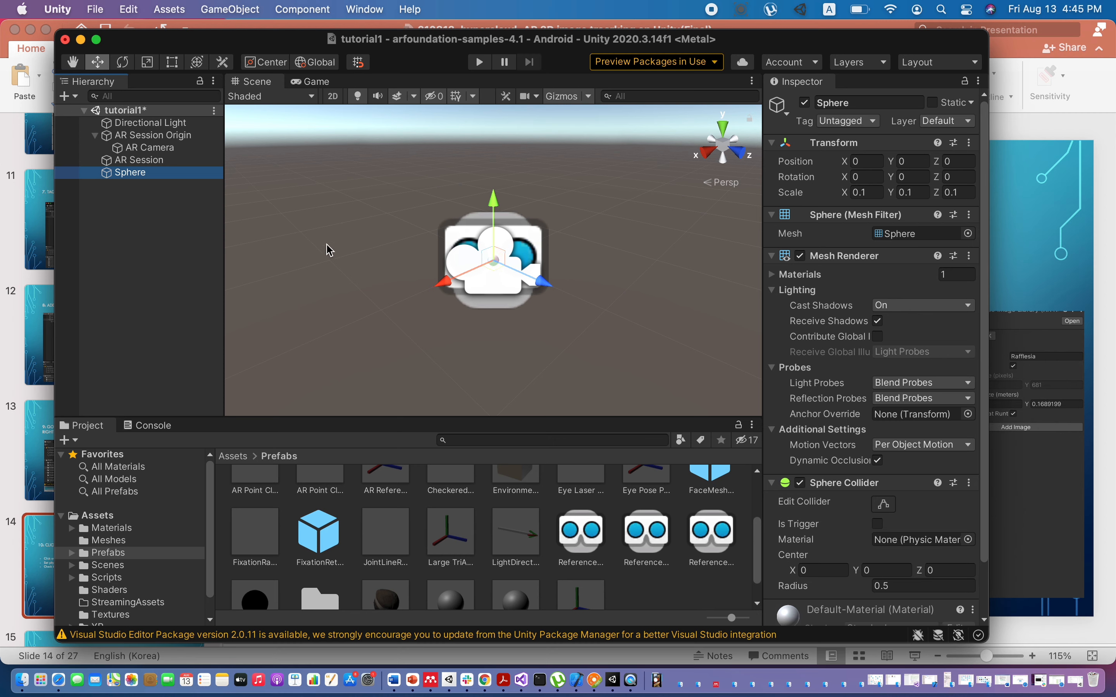
left_click(141, 138)
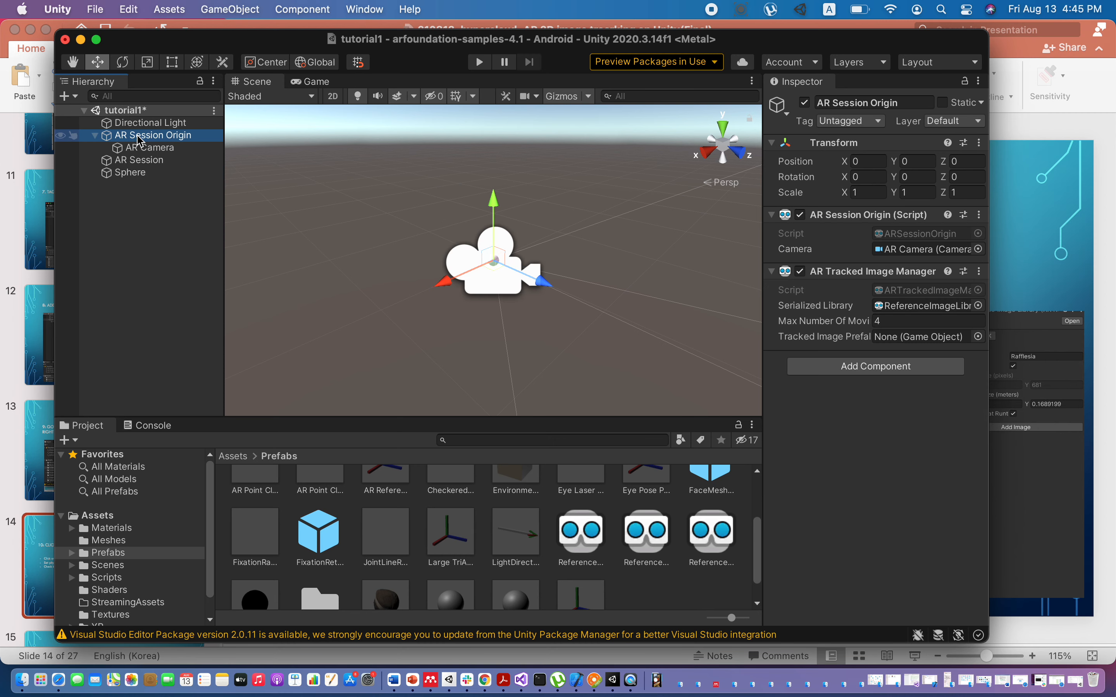
left_click(141, 149)
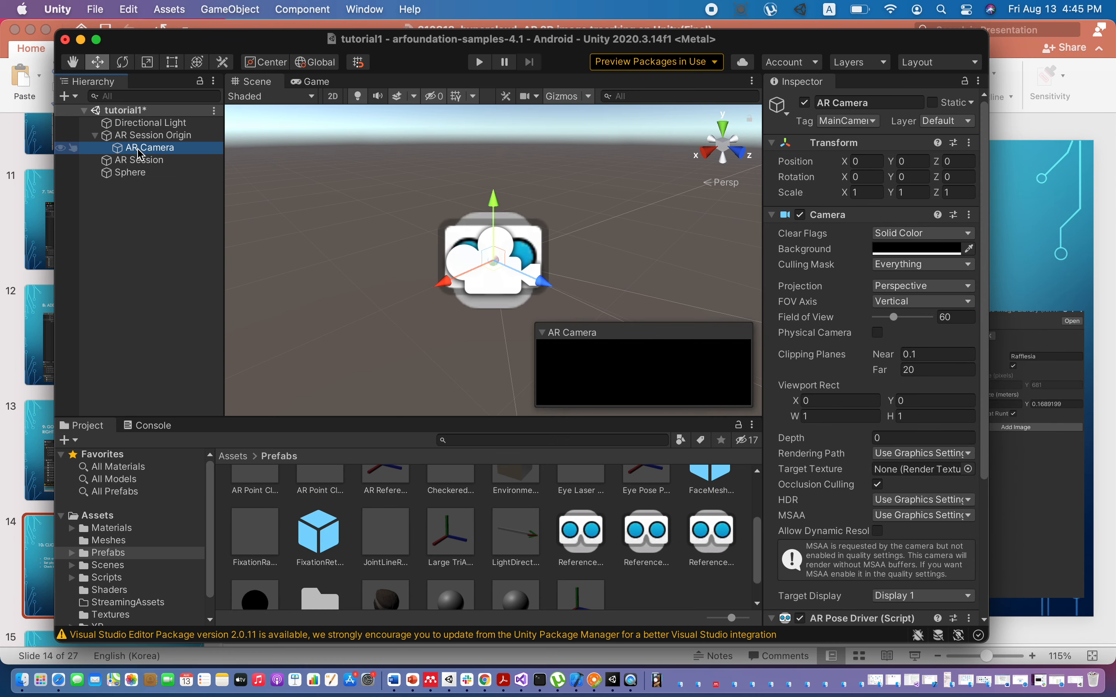
left_click(130, 173)
left_click(137, 161)
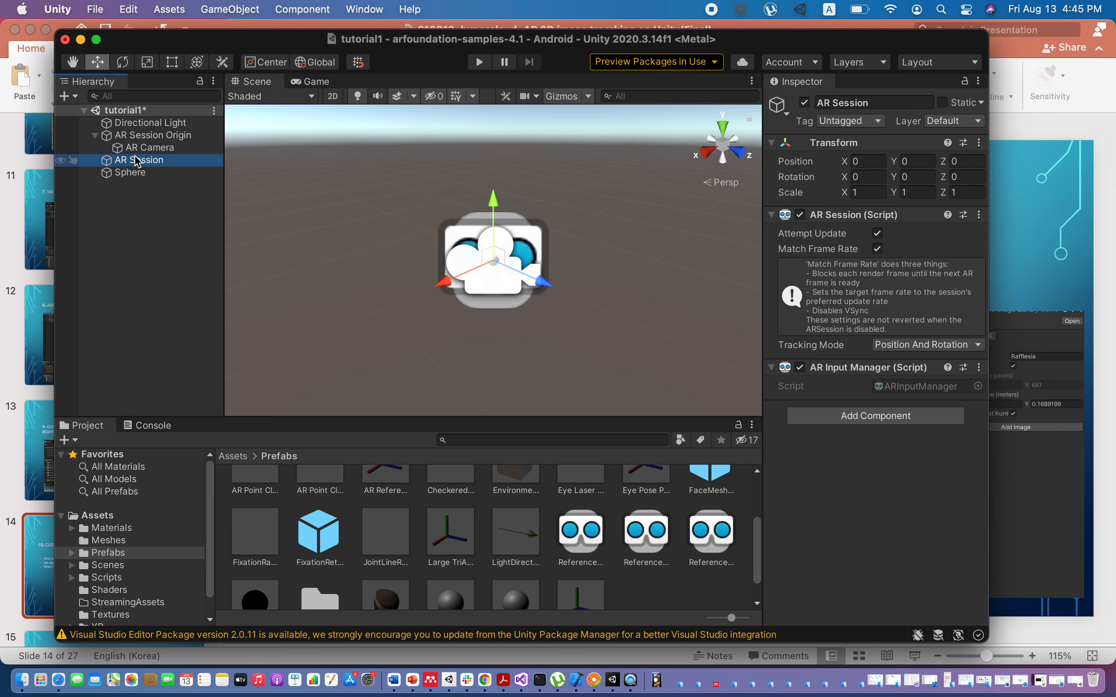
left_click(130, 174)
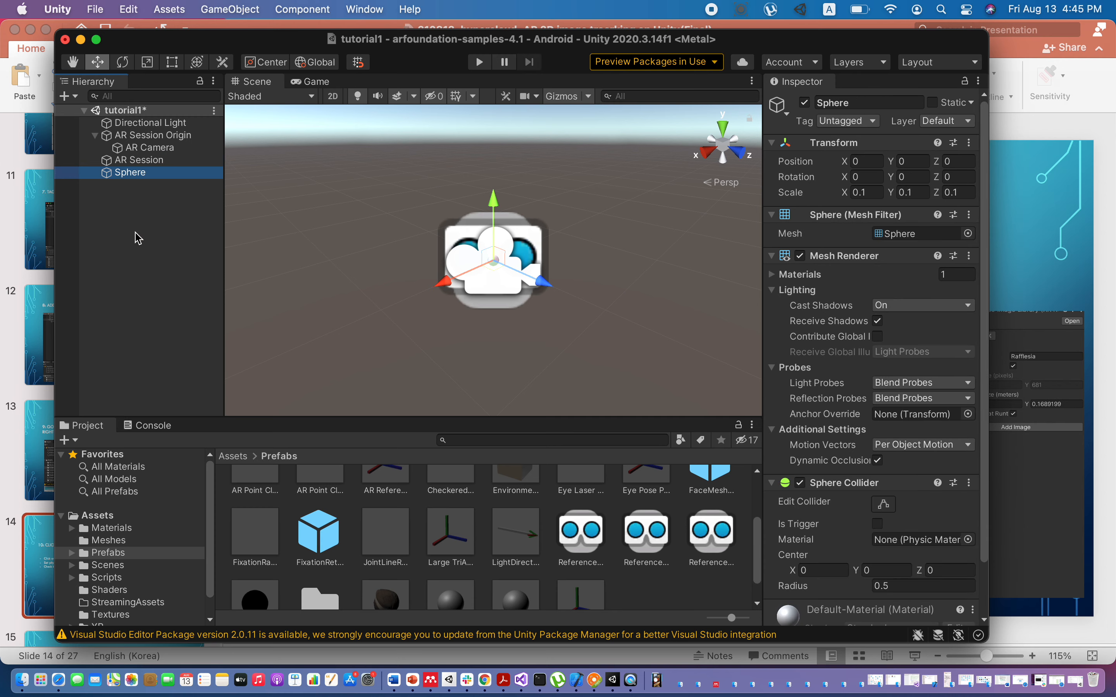
- Save the scene's sphere as a prefab in the Prefabs folder and check it against the existing Sphere 1 prefab
left_click_drag(137, 180, 559, 575)
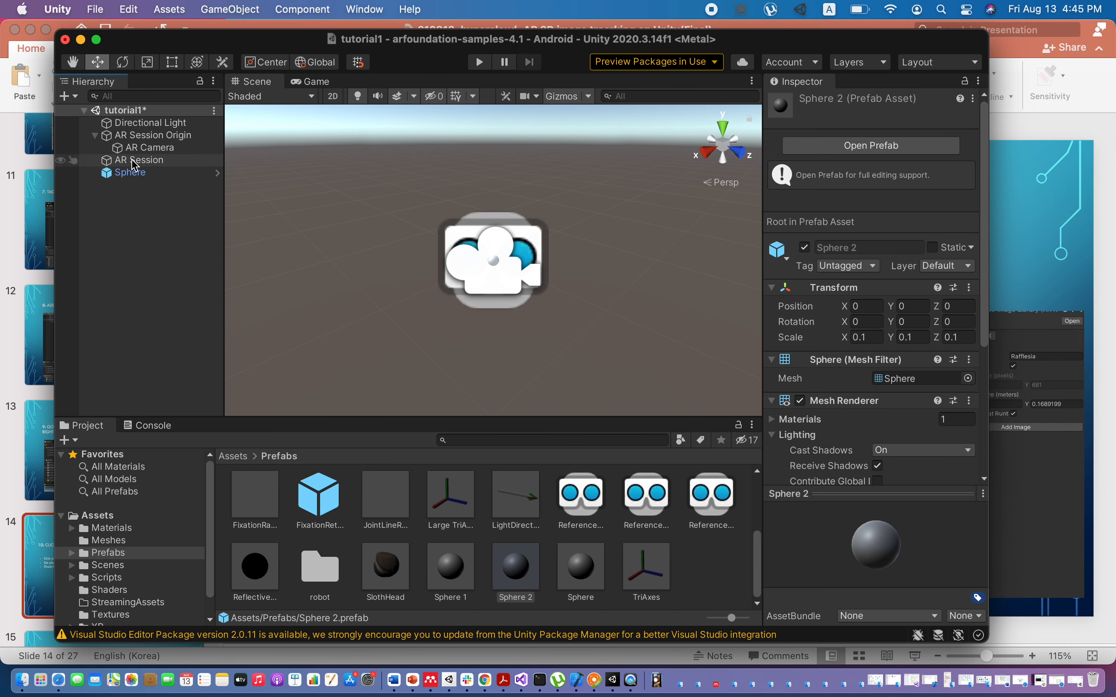
left_click(132, 174)
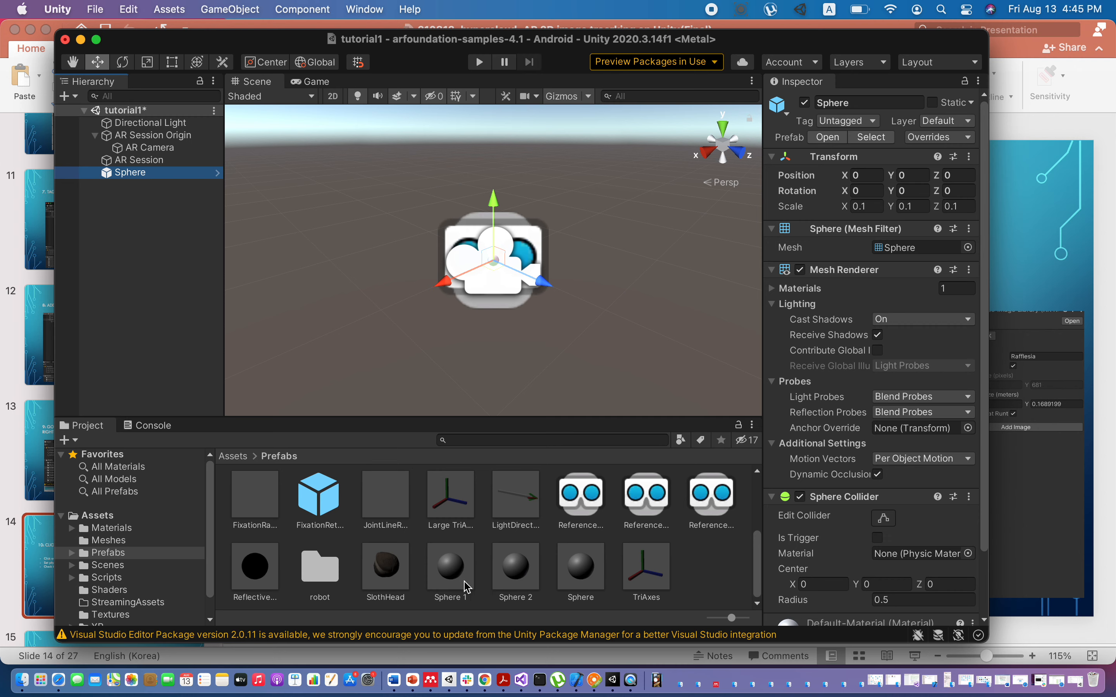
left_click(453, 582)
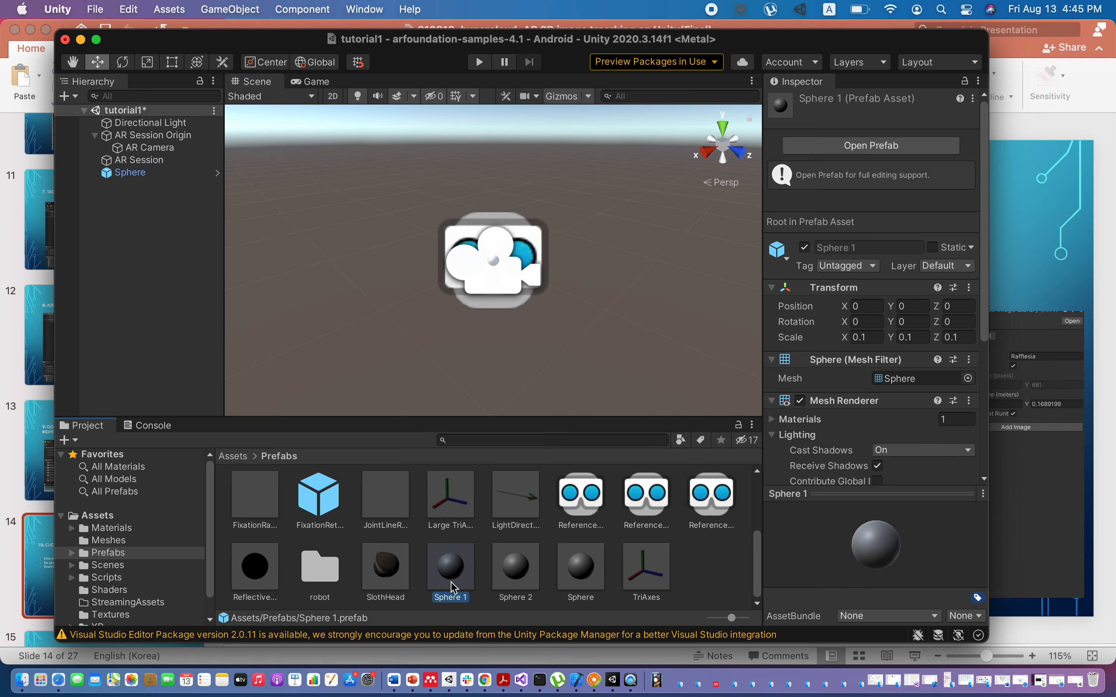
left_click(514, 572)
- Assign the Sphere prefab as the Tracked Image Prefab of the AR Tracked Image Manager on AR Session Origin
left_click(572, 564)
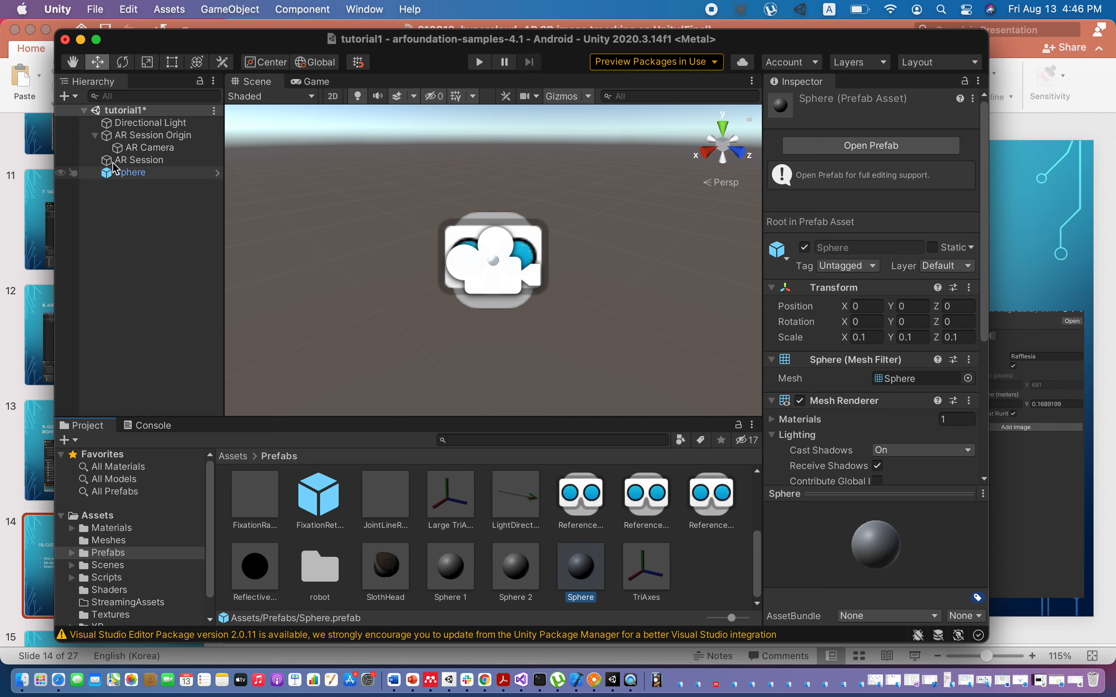
left_click(147, 136)
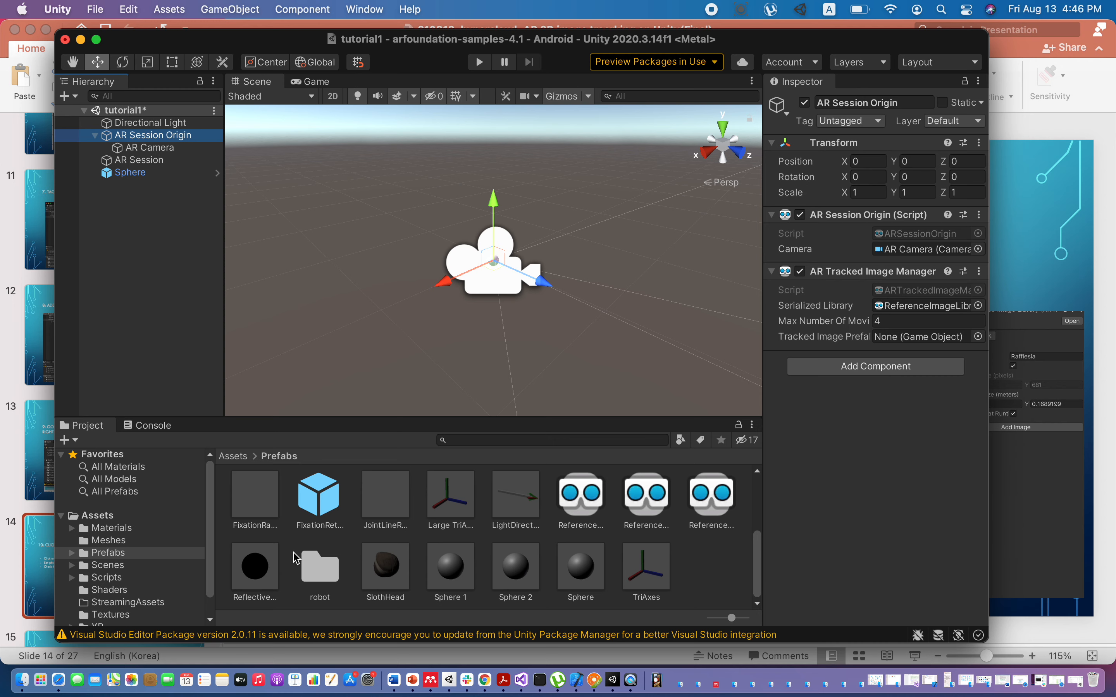
left_click_drag(579, 579, 927, 339)
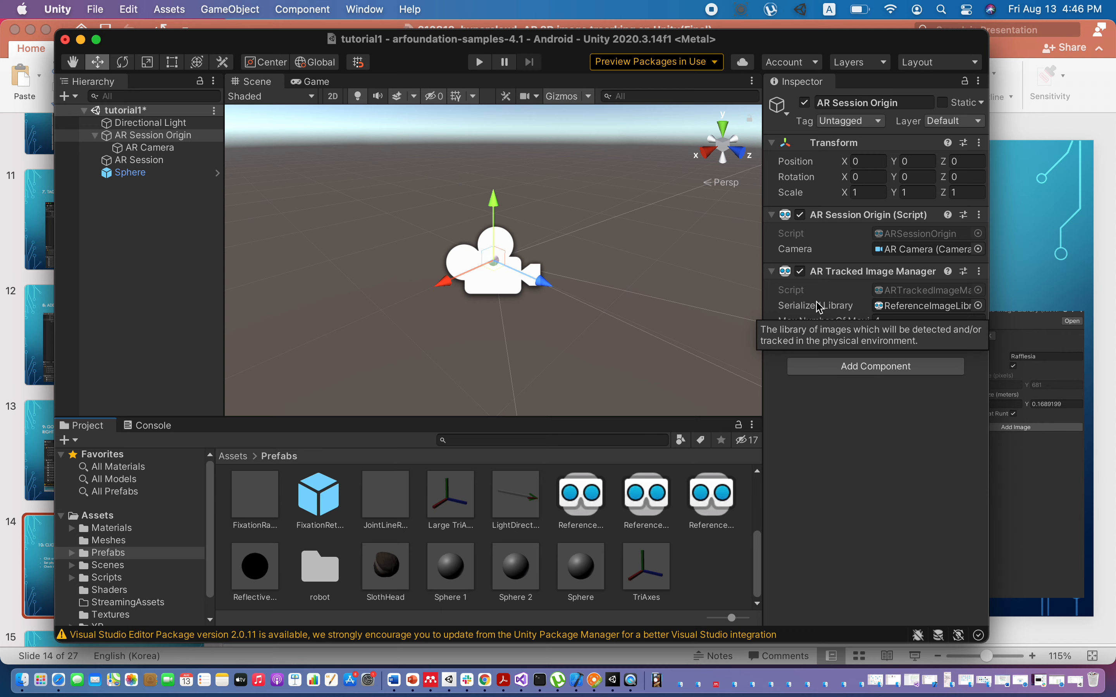
- Switch to PowerPoint and review slides 9 to 12, from deleting the main camera to adding the tracked image manager script
left_click(1063, 263)
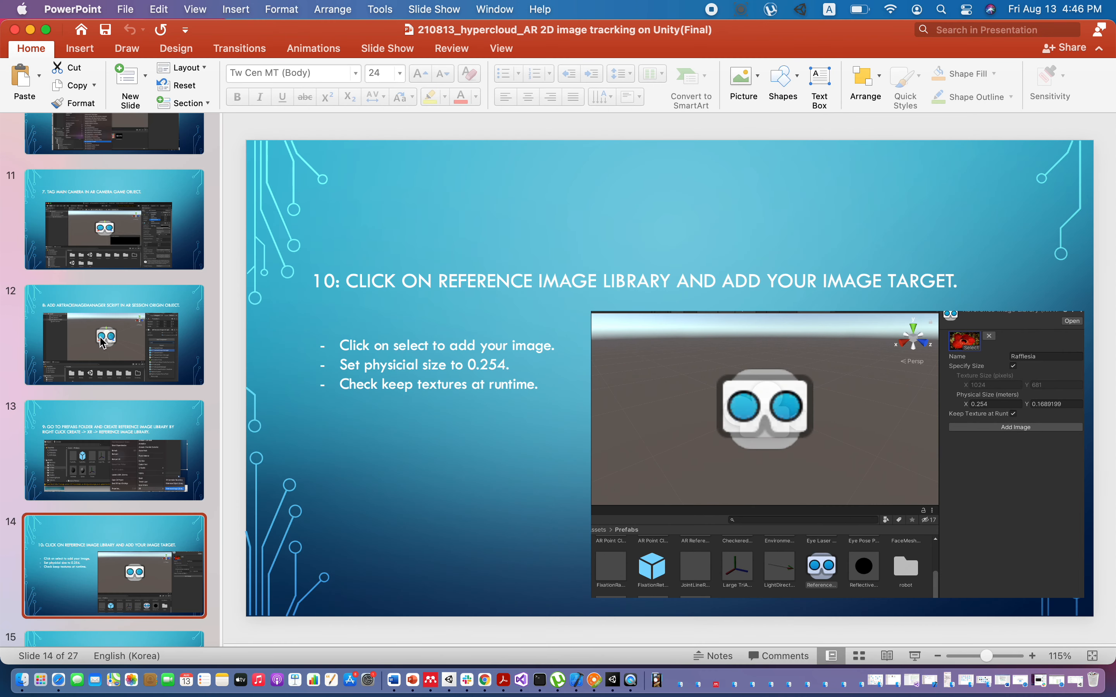
left_click(116, 348)
left_click(111, 239)
key("Up")
key("Up")
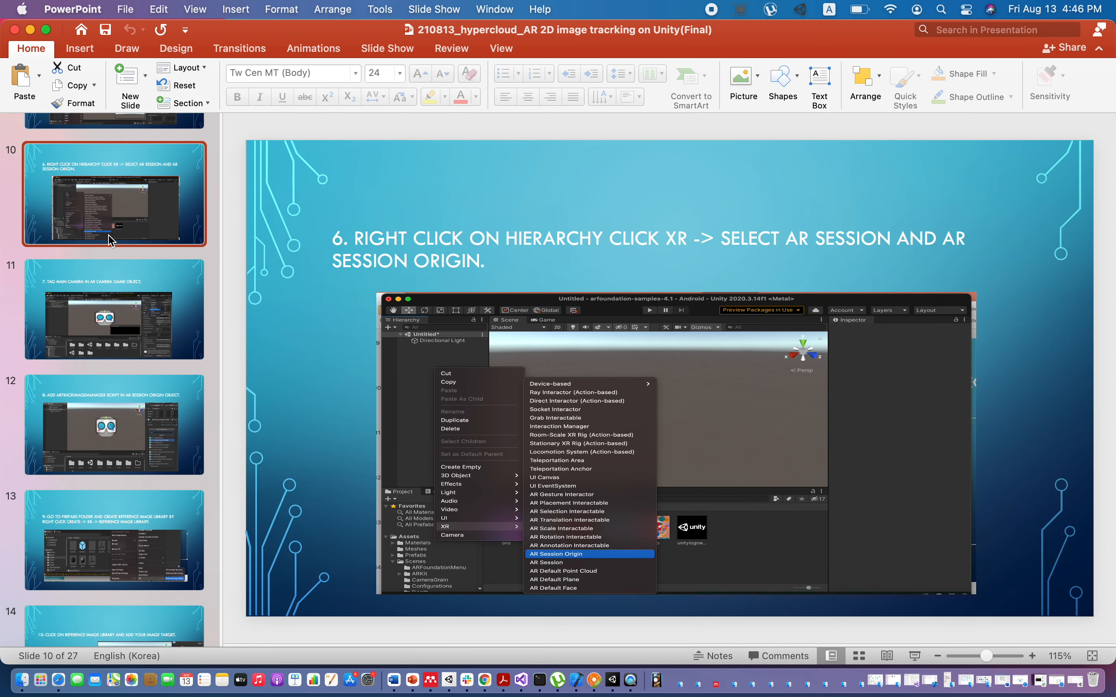
key("Down")
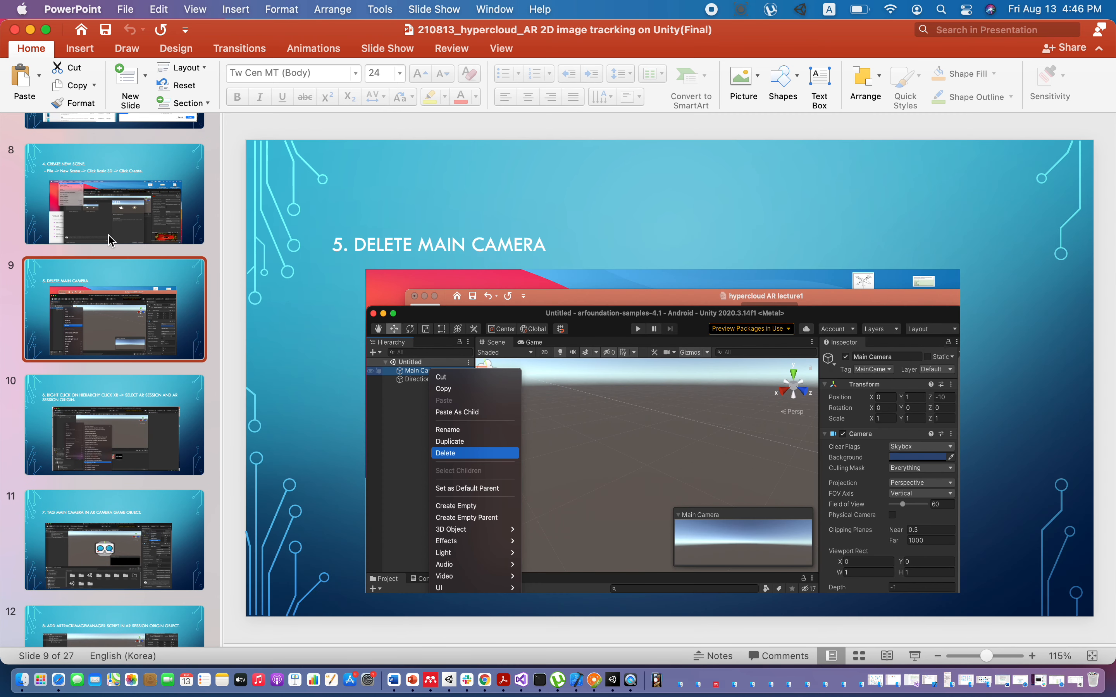
key("Down")
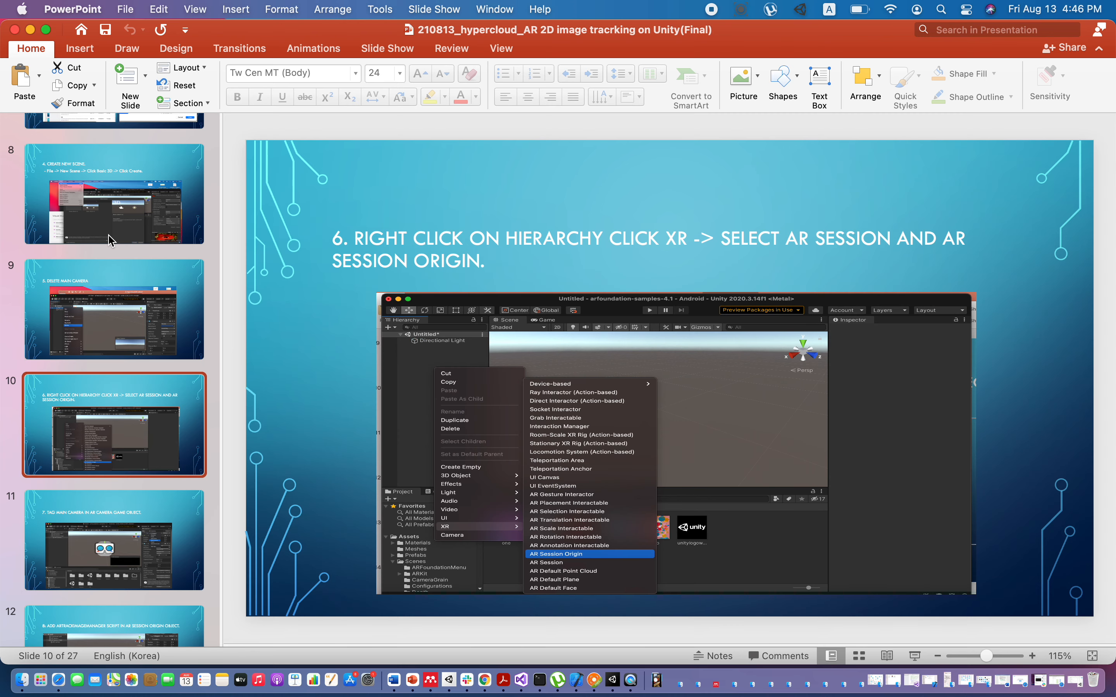
key("Down")
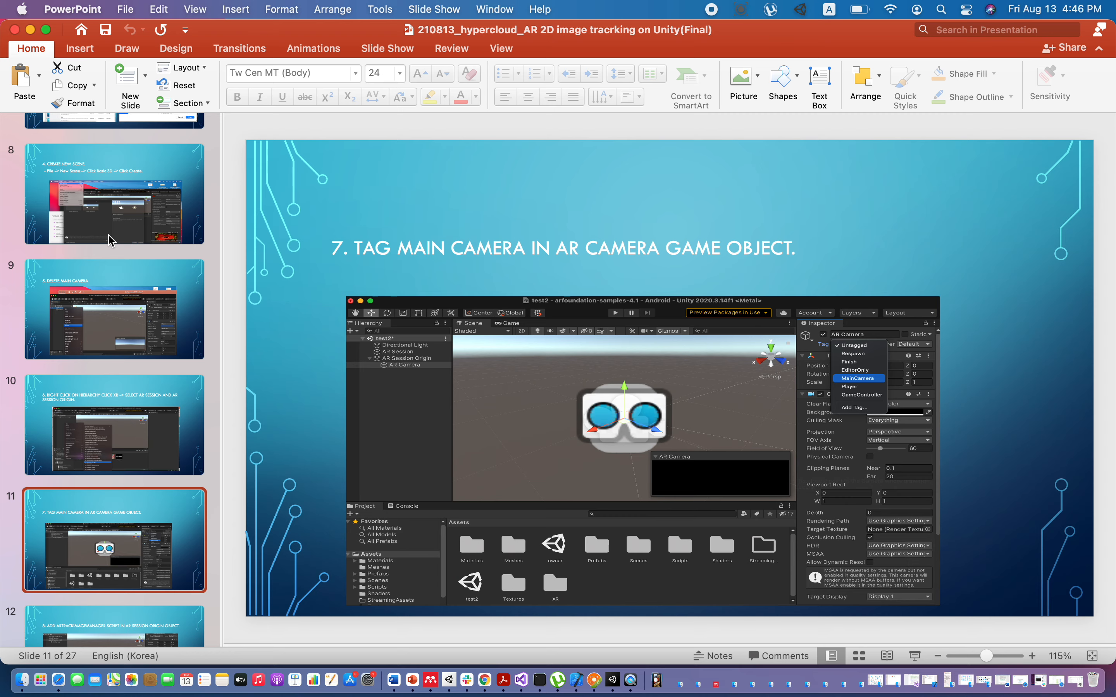
key("Down")
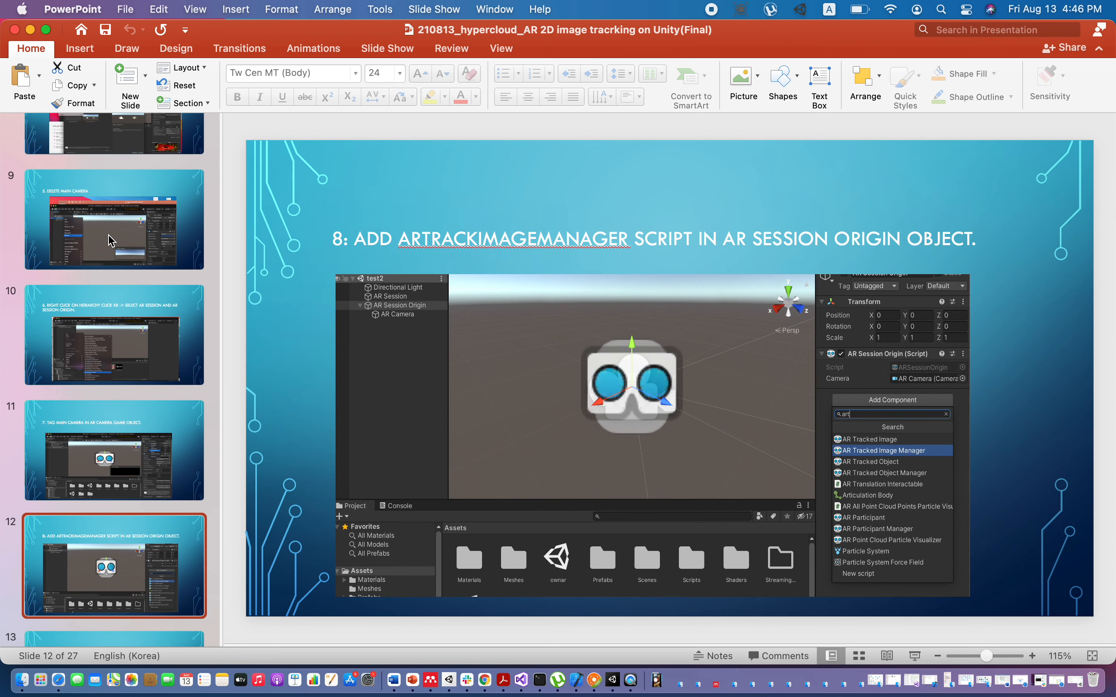
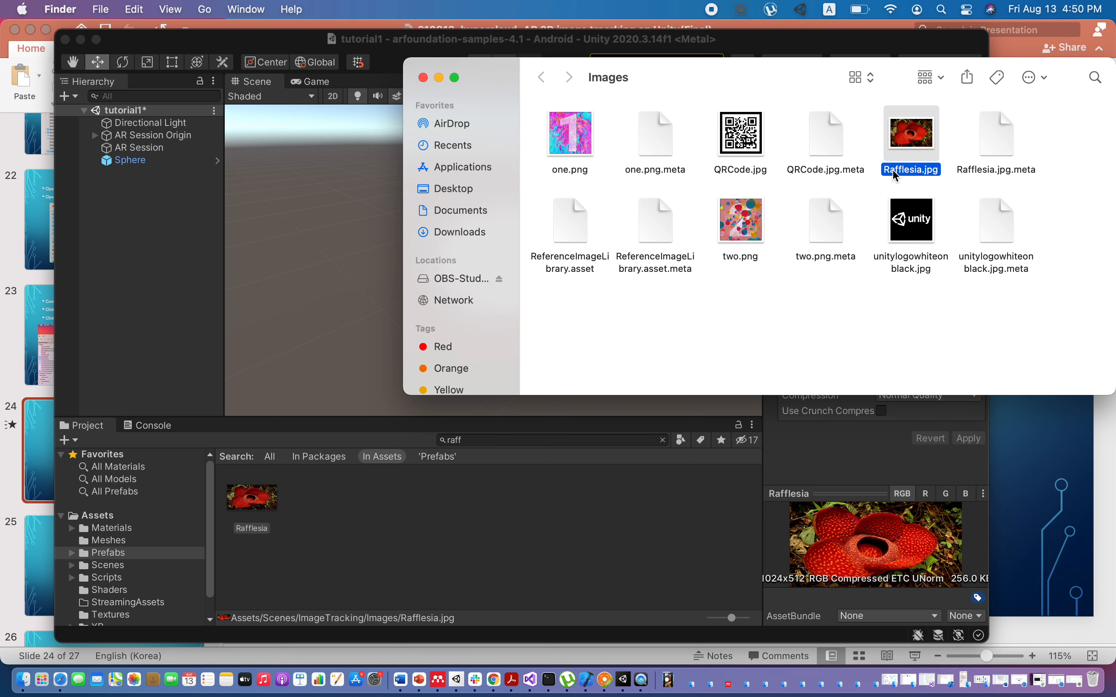
- Look at the sample images one.png and two.png in the Images folder in Finder
left_click(737, 238)
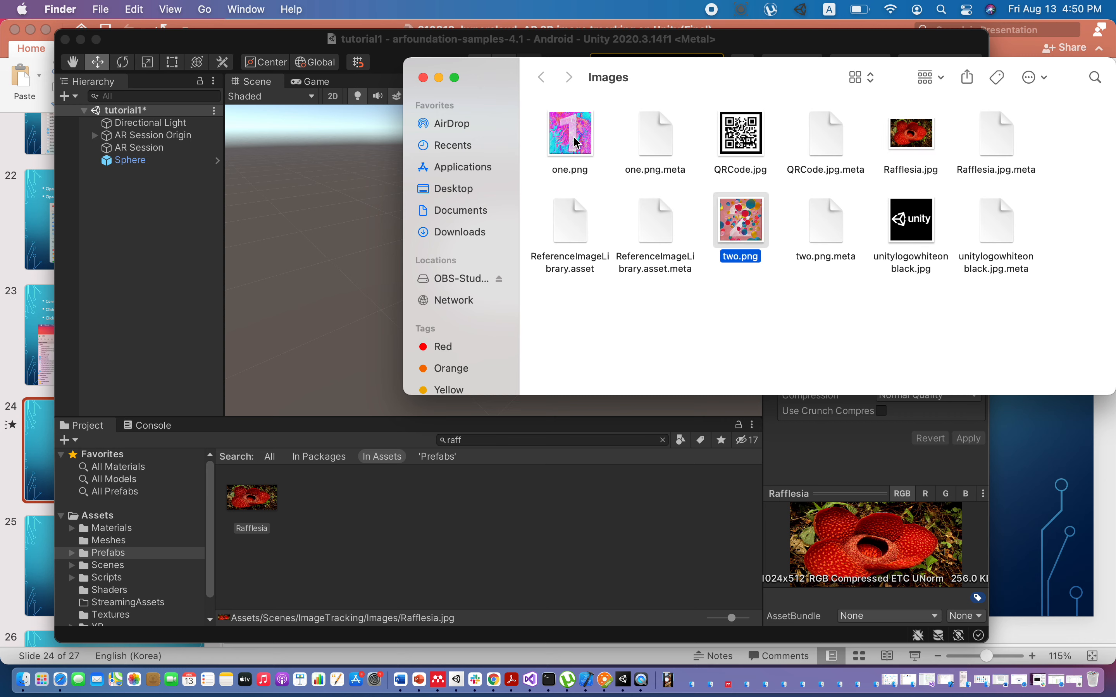
left_click(574, 137)
left_click(736, 225)
- Switch back to Unity and review the components of AR Session, AR Session Origin and Sphere
left_click(134, 148)
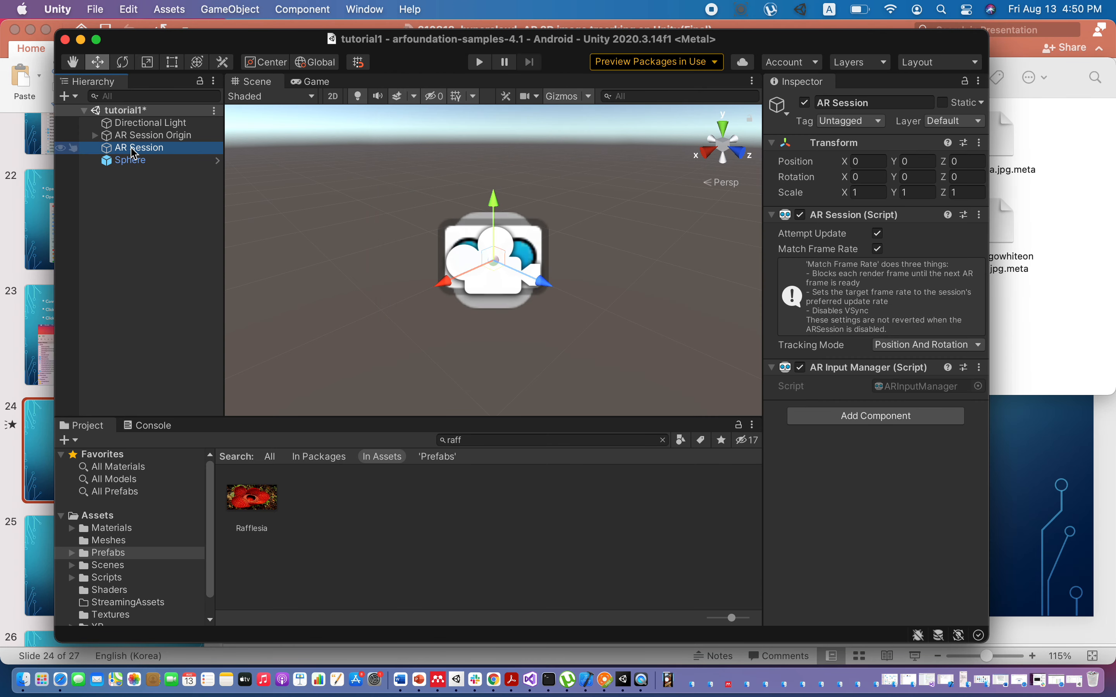
key("Up")
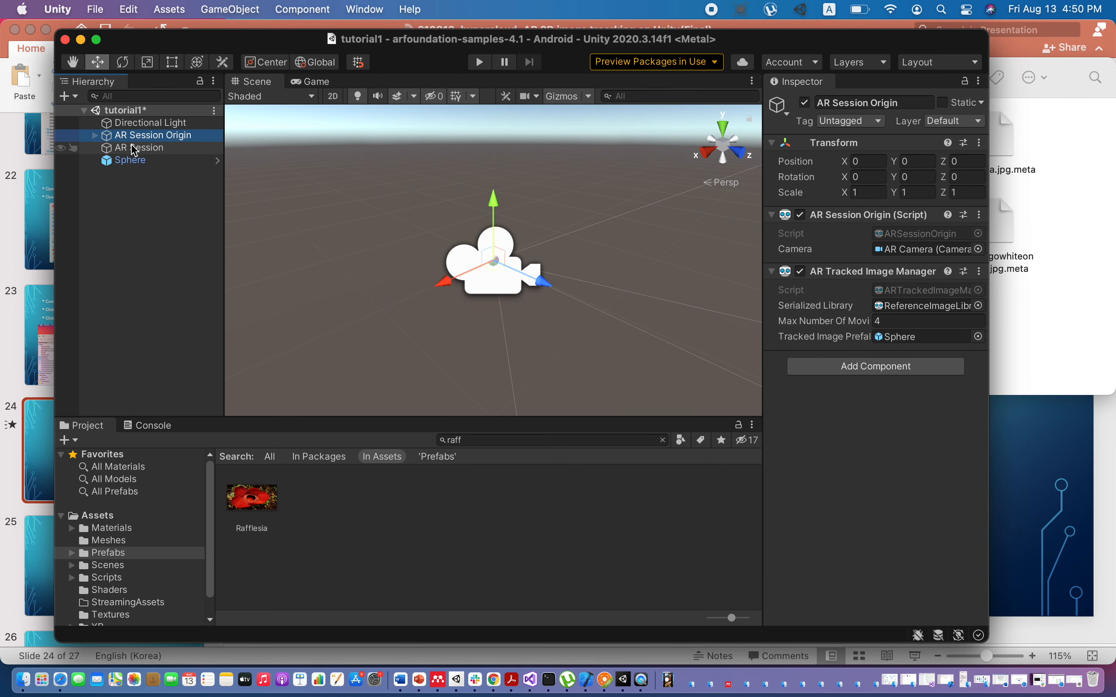
key("Down")
key("Up")
key("Down")
key("Down")
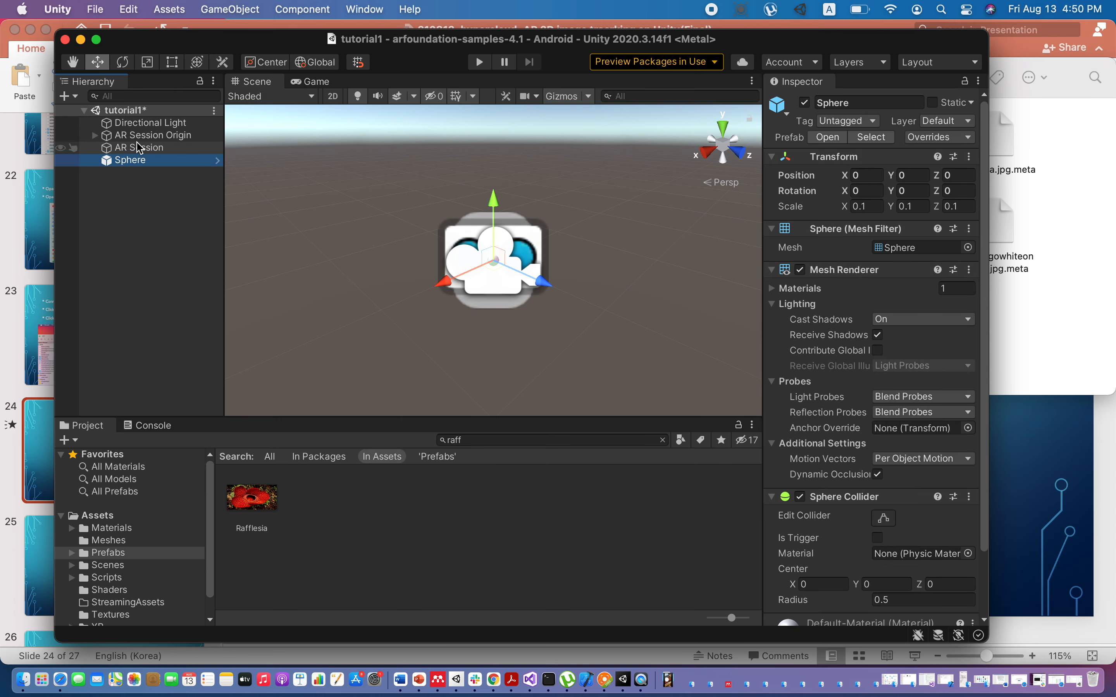
left_click(137, 143)
left_click(136, 138)
left_click(131, 156)
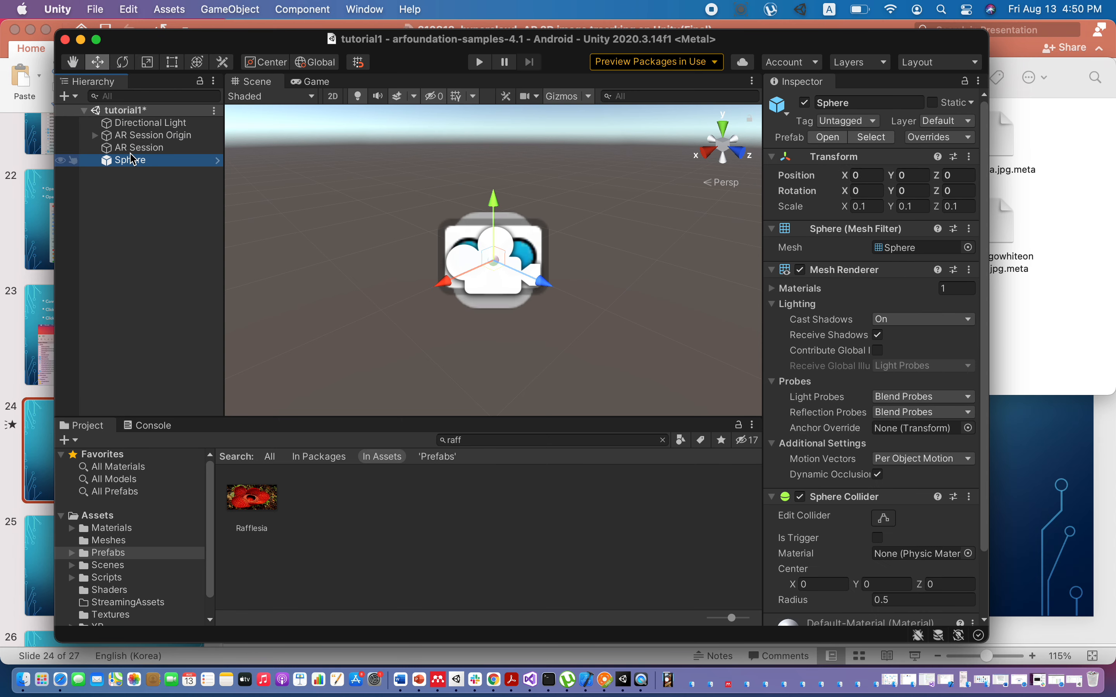
left_click(134, 149)
left_click(145, 137)
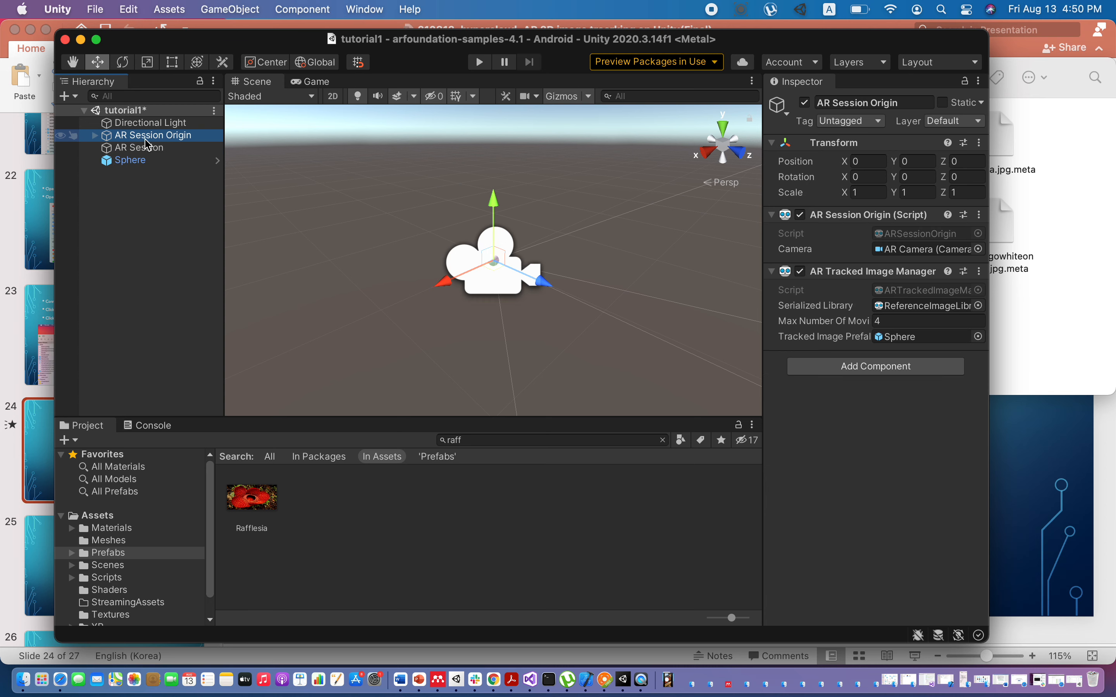
- Switch the project's build platform from Android to iOS in the Build Settings
left_click(105, 10)
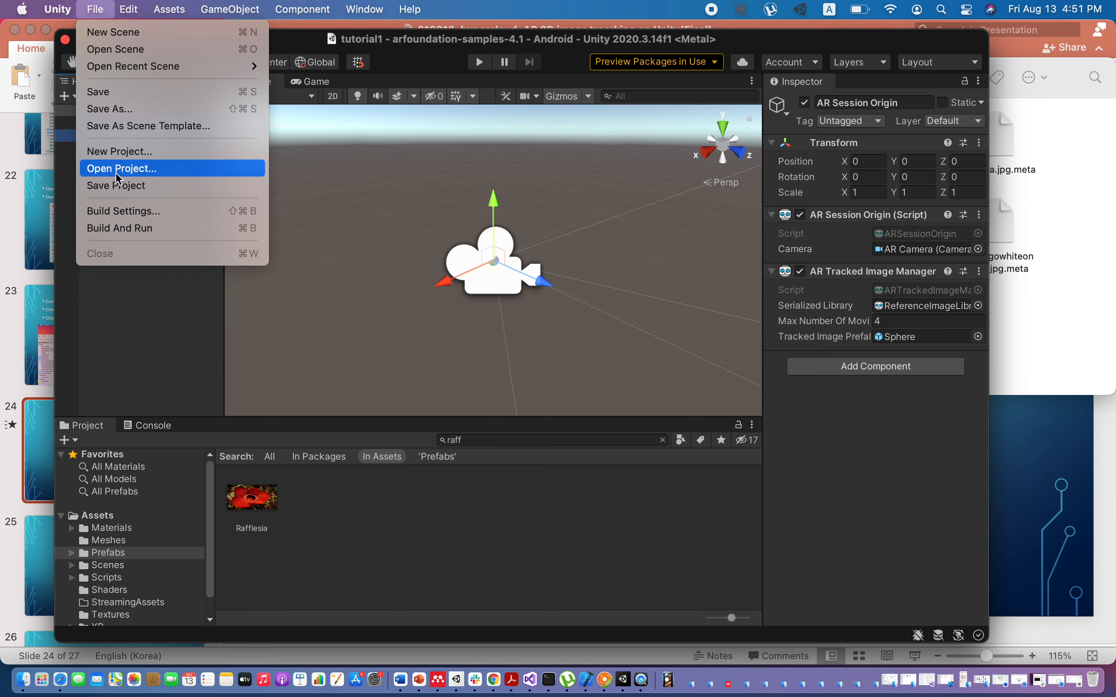
left_click(116, 213)
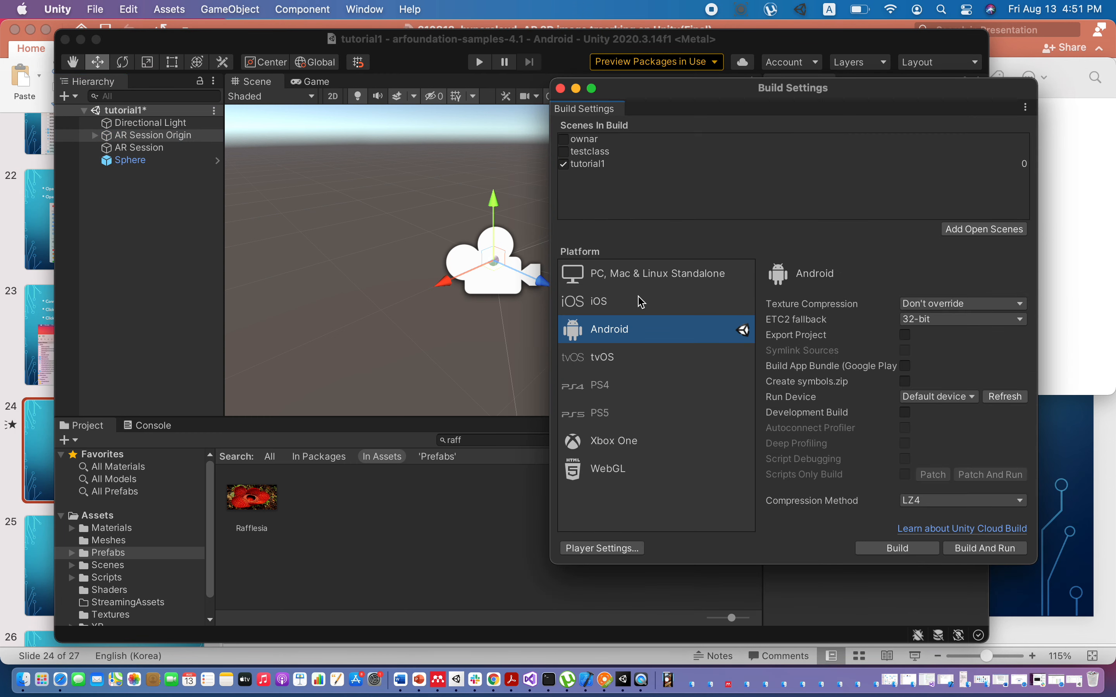
left_click(633, 307)
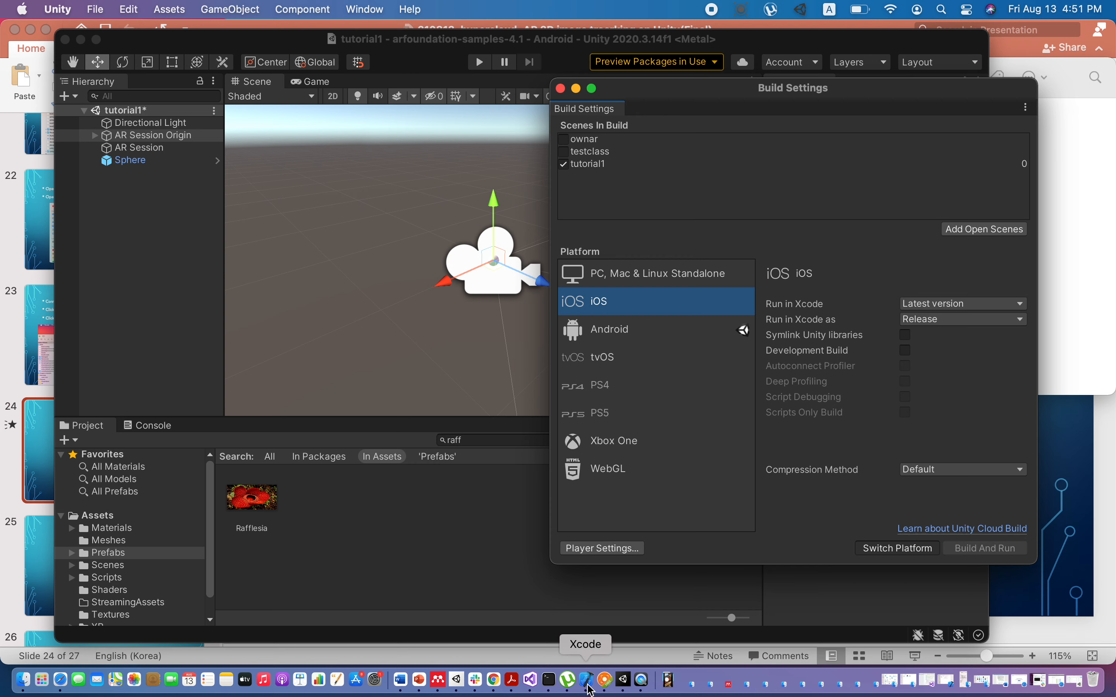
- Open the App Store, search for xcode, look at the Xcode entry among the results, and close the store window
left_click(941, 10)
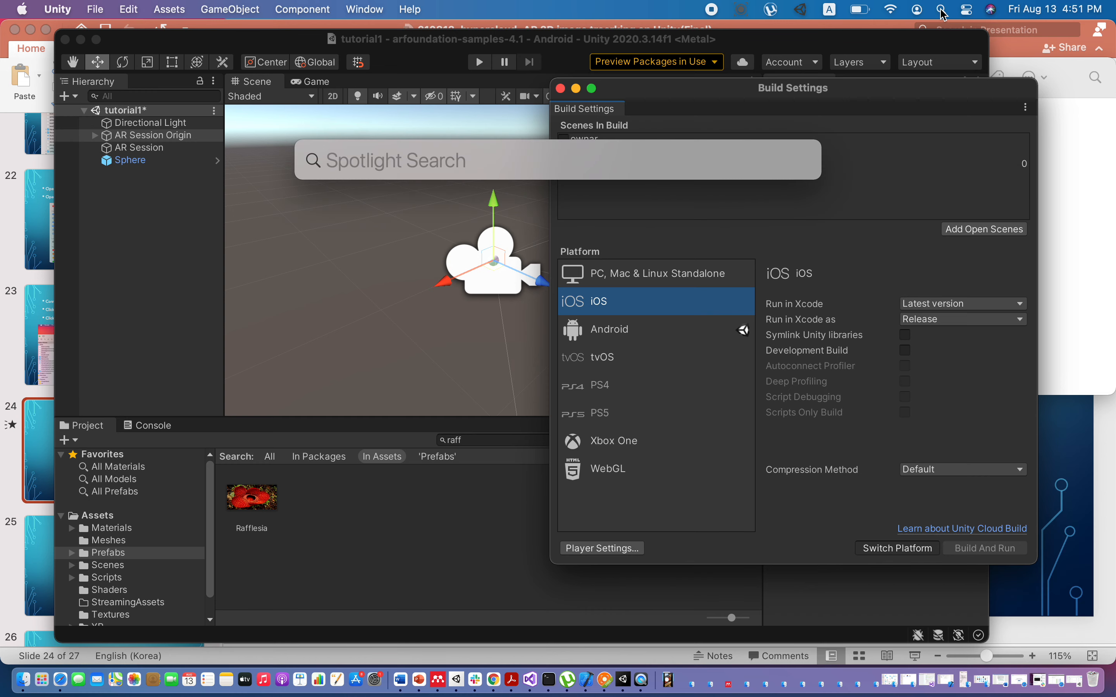
type("app")
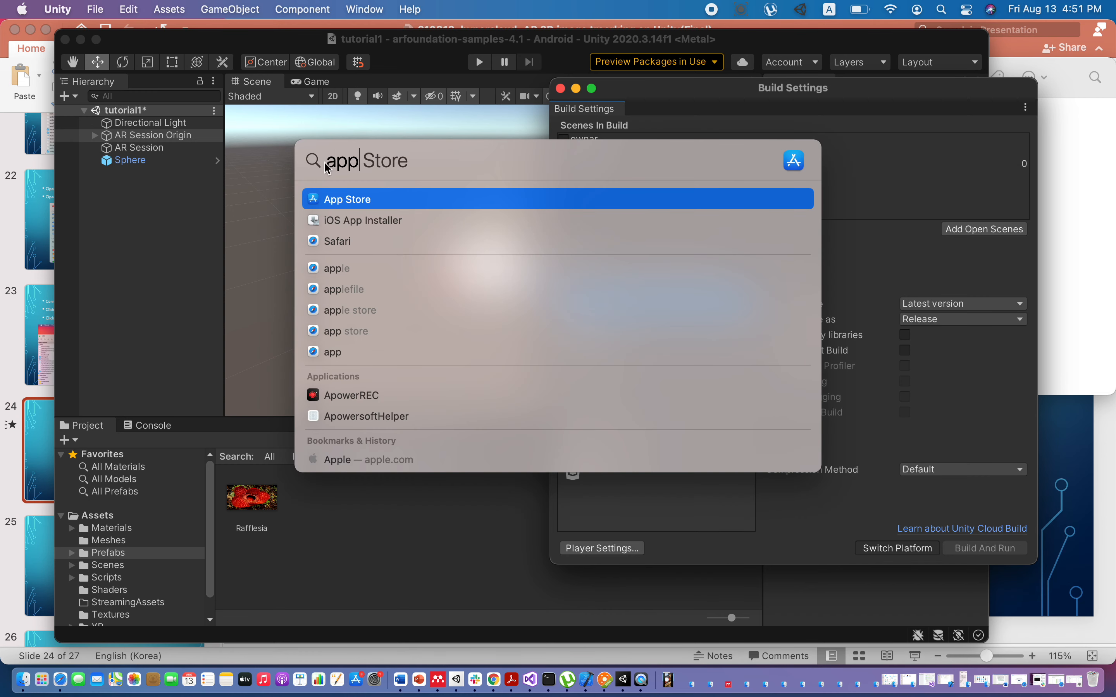
left_click(351, 199)
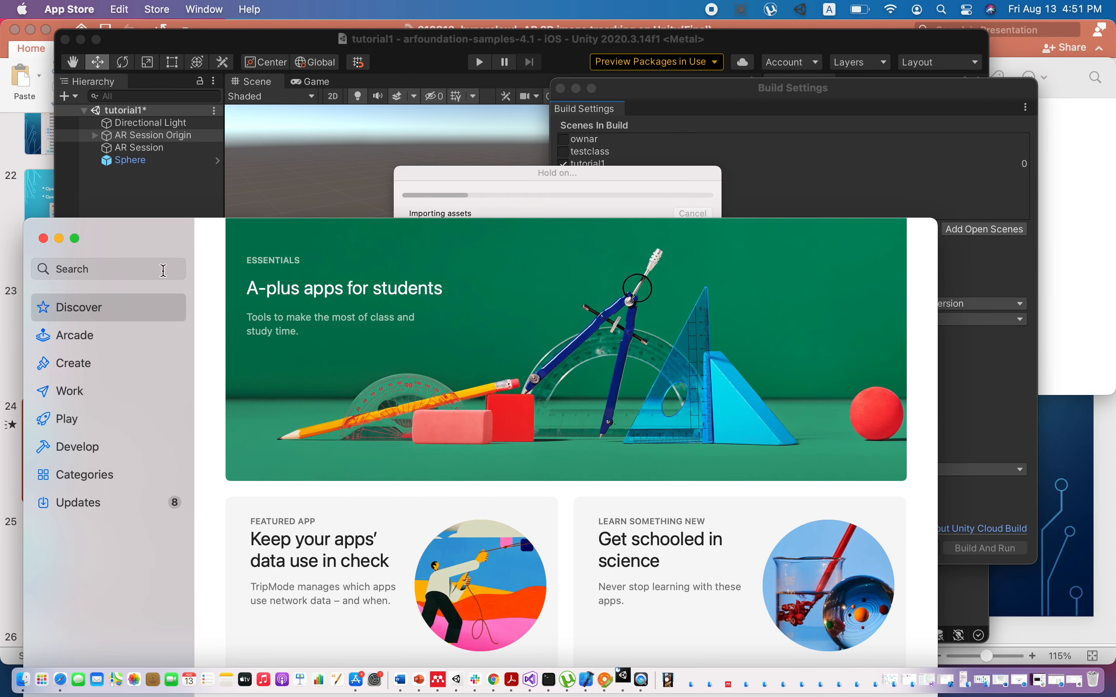
left_click(145, 270)
type("x")
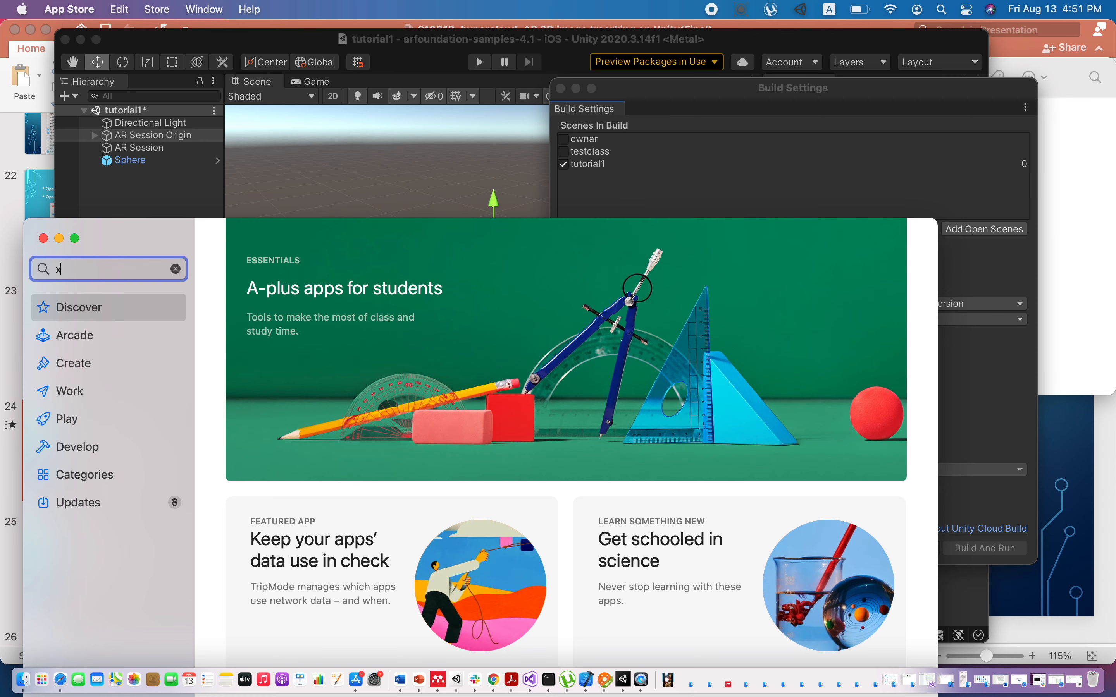
type("code")
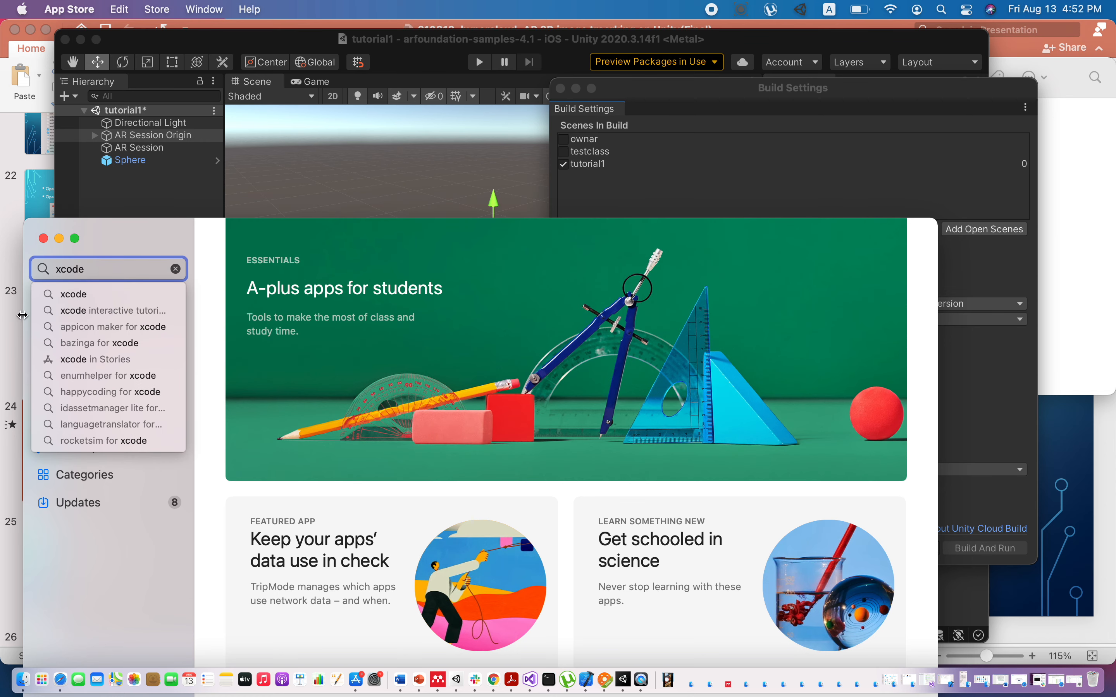
left_click(78, 298)
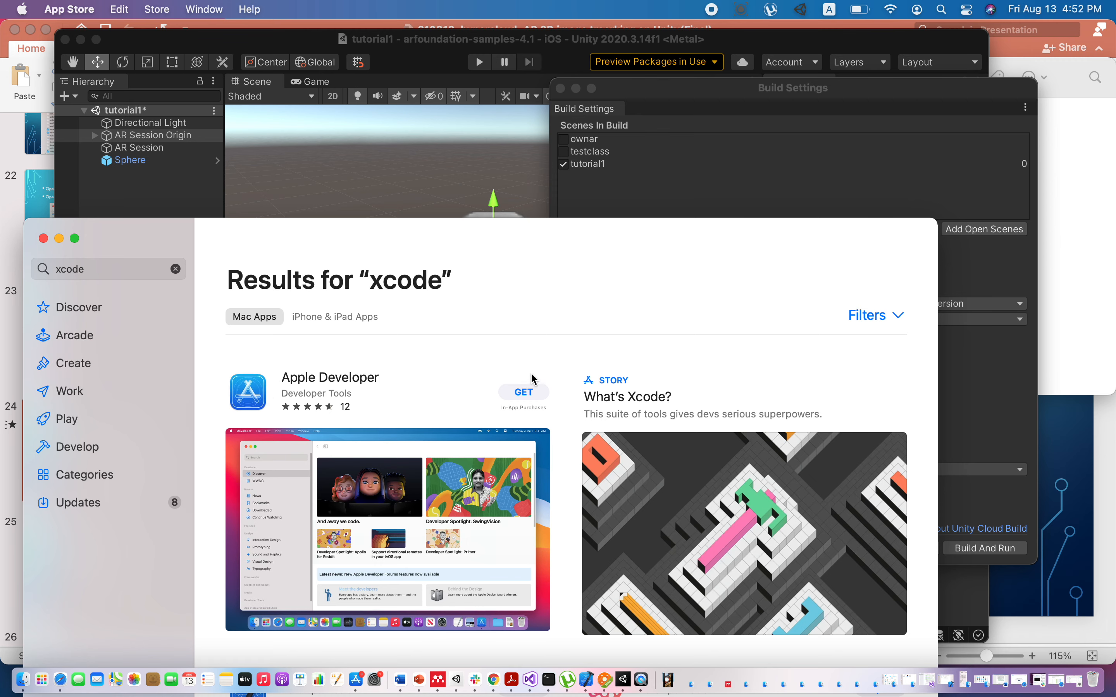
scroll(332, 390, "down", 5)
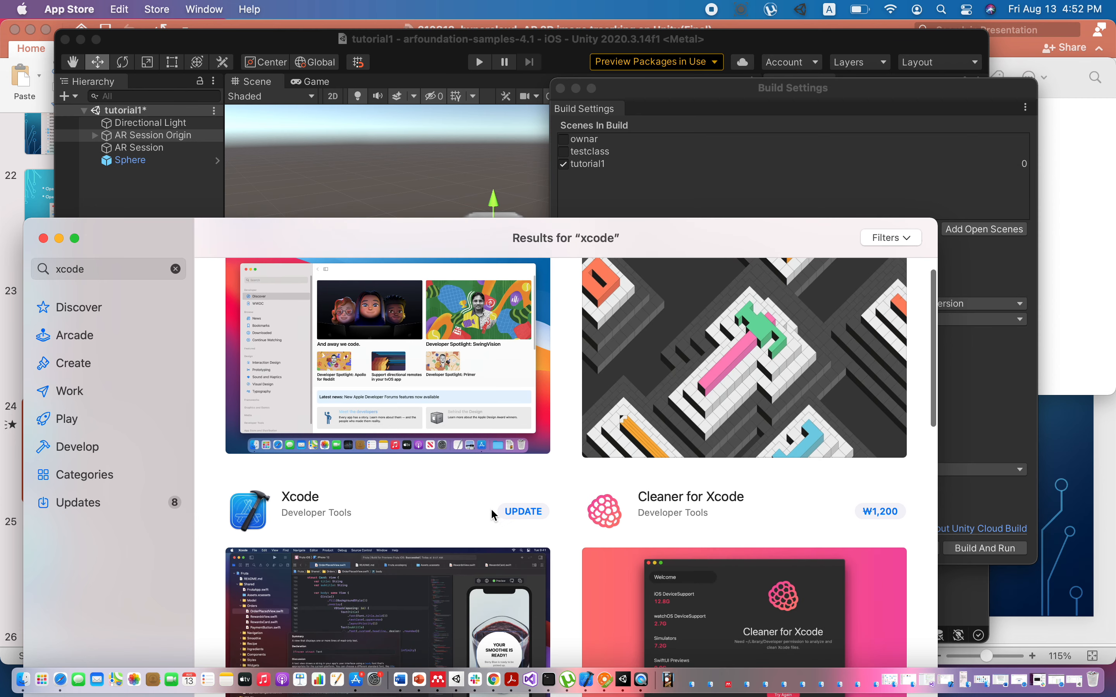
scroll(516, 461, "down", 2)
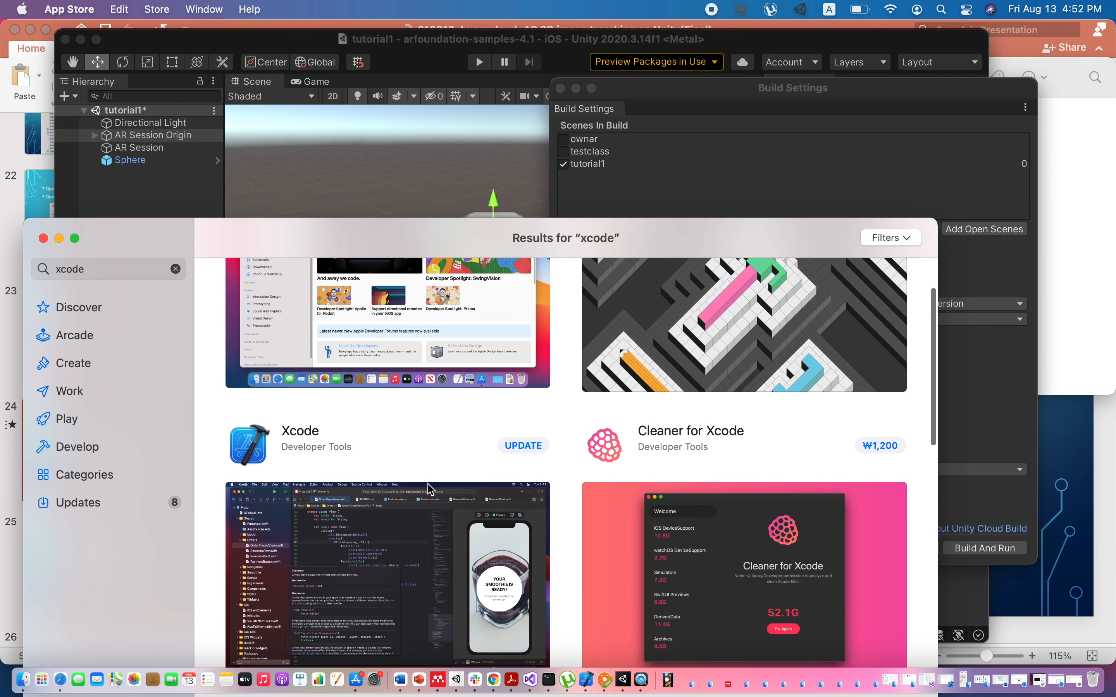
scroll(424, 463, "down", 3)
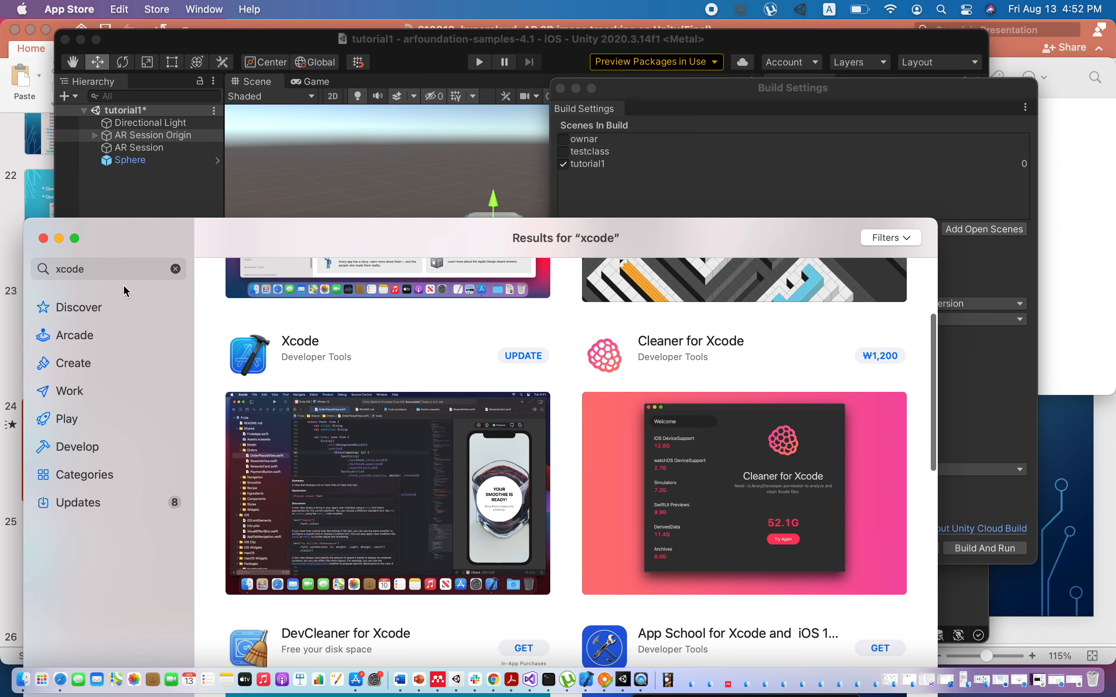
left_click(43, 237)
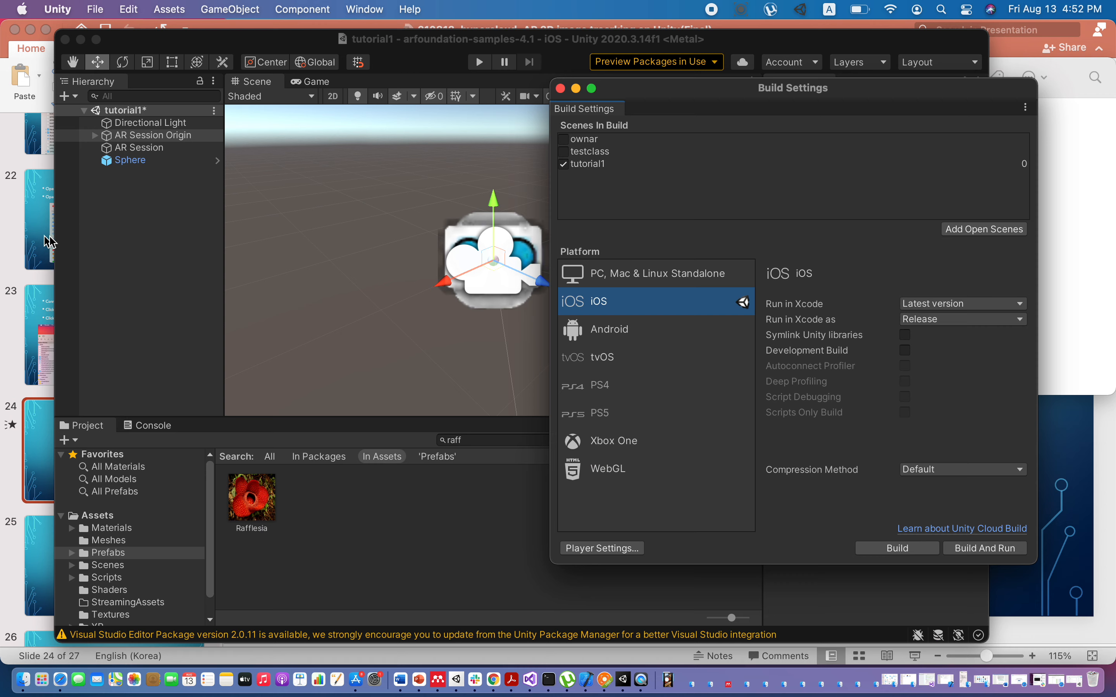
- Build the iOS project from Unity into the existing classar folder
left_click(893, 548)
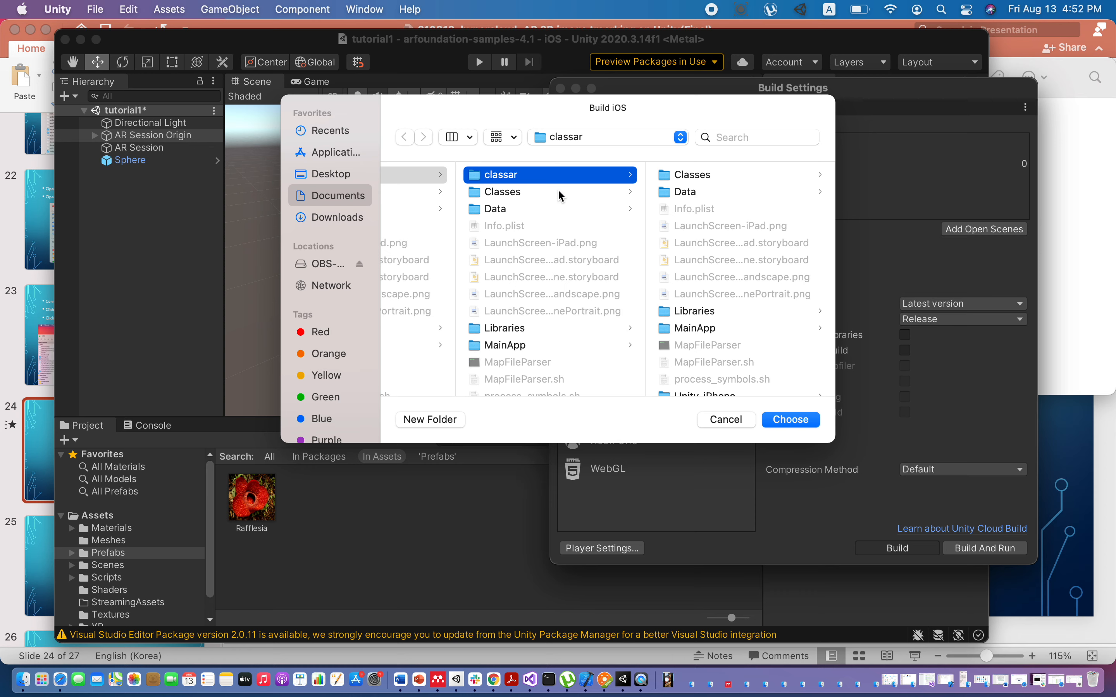
left_click(791, 419)
left_click(545, 295)
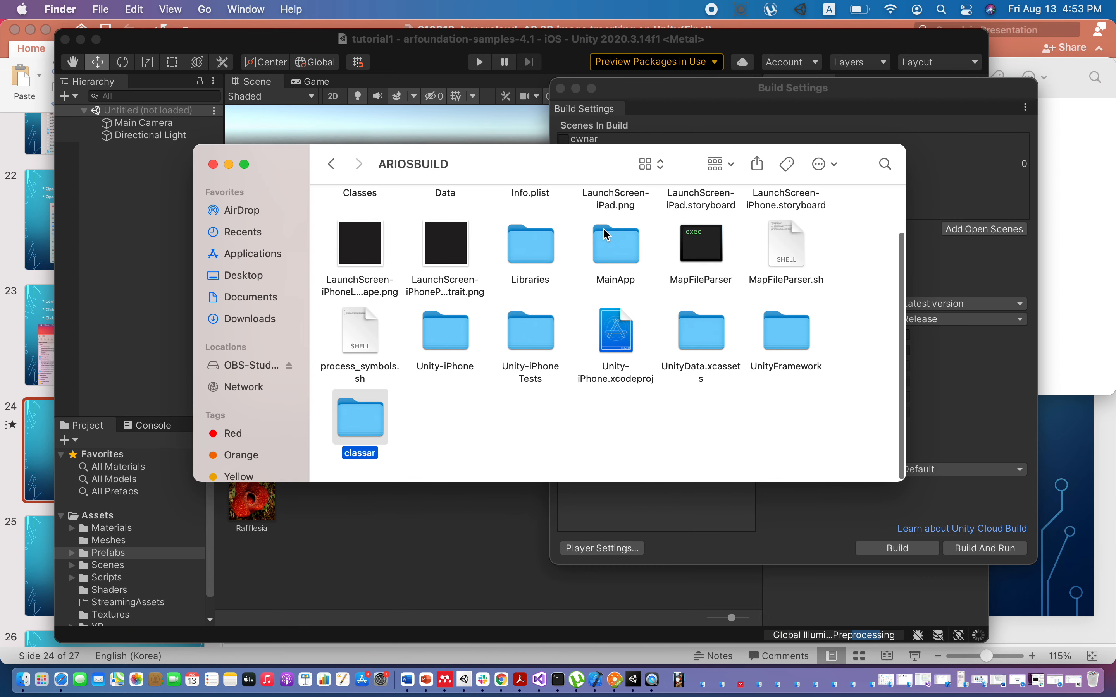
- Open Unity-iPhone.xcodeproj from the classar folder in Xcode and re-save its workspace file
double_click(365, 413)
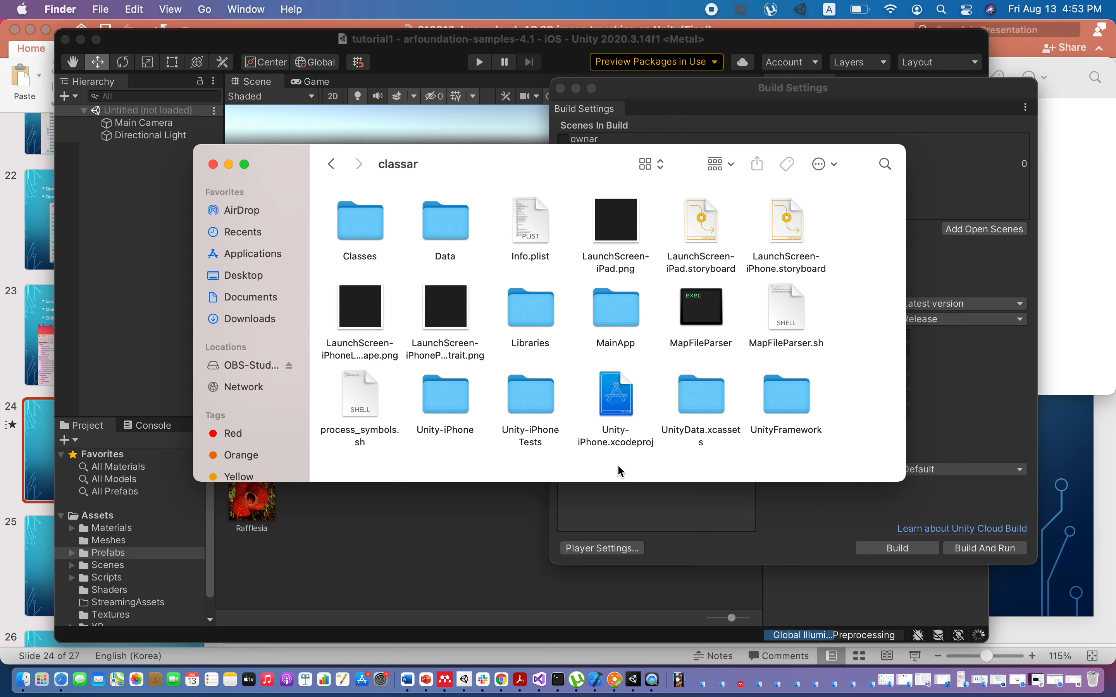
double_click(616, 399)
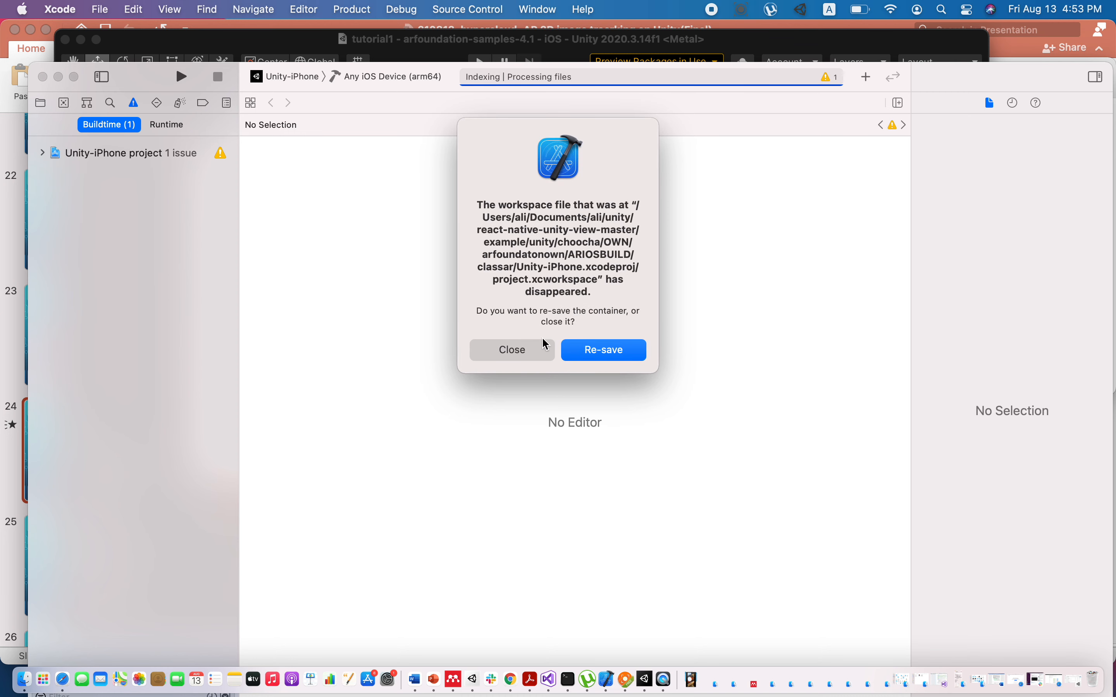
left_click(586, 358)
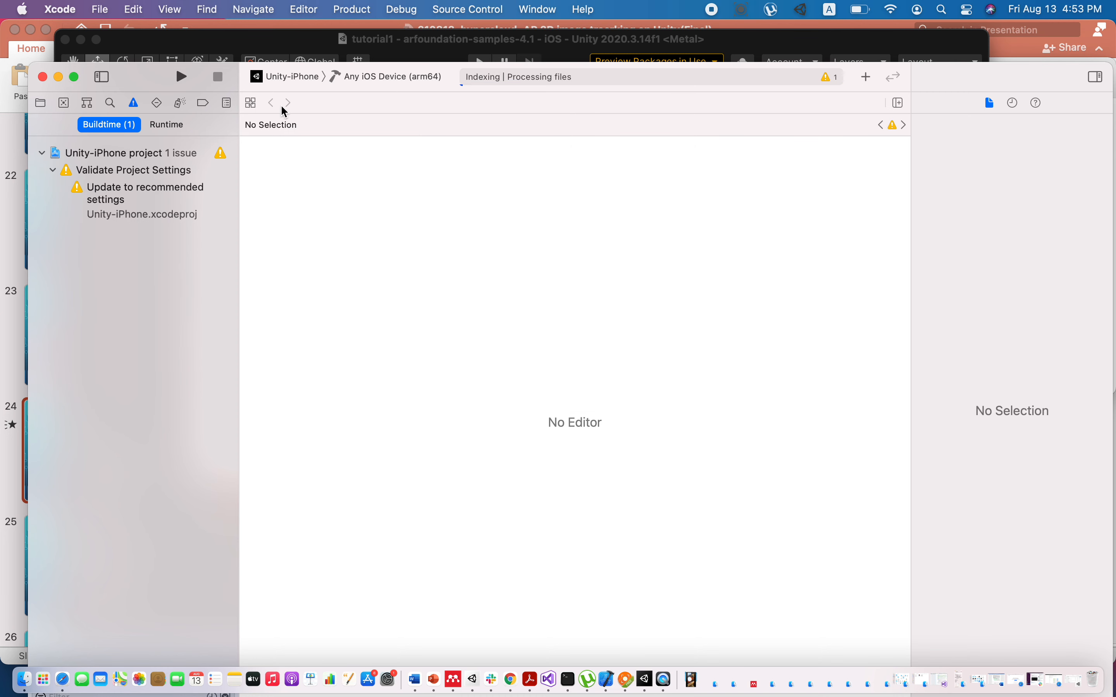
- Show the Unity-iPhone project in the file navigator and open the target's Signing & Capabilities settings
left_click(41, 103)
left_click(92, 134)
left_click(93, 134)
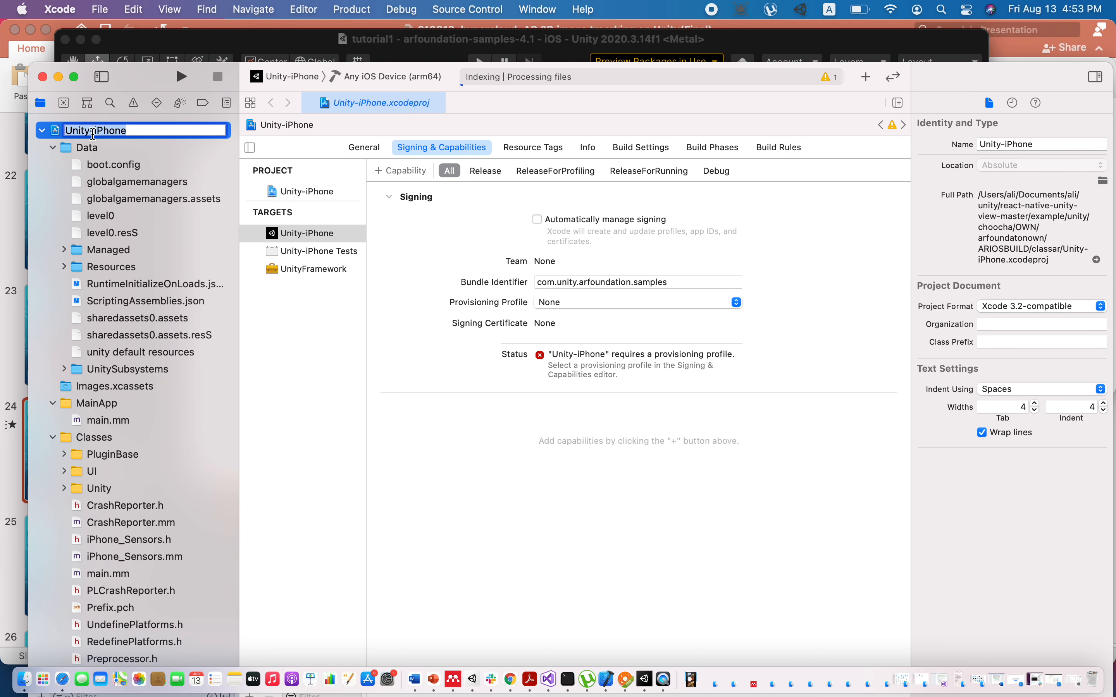
left_click(58, 137)
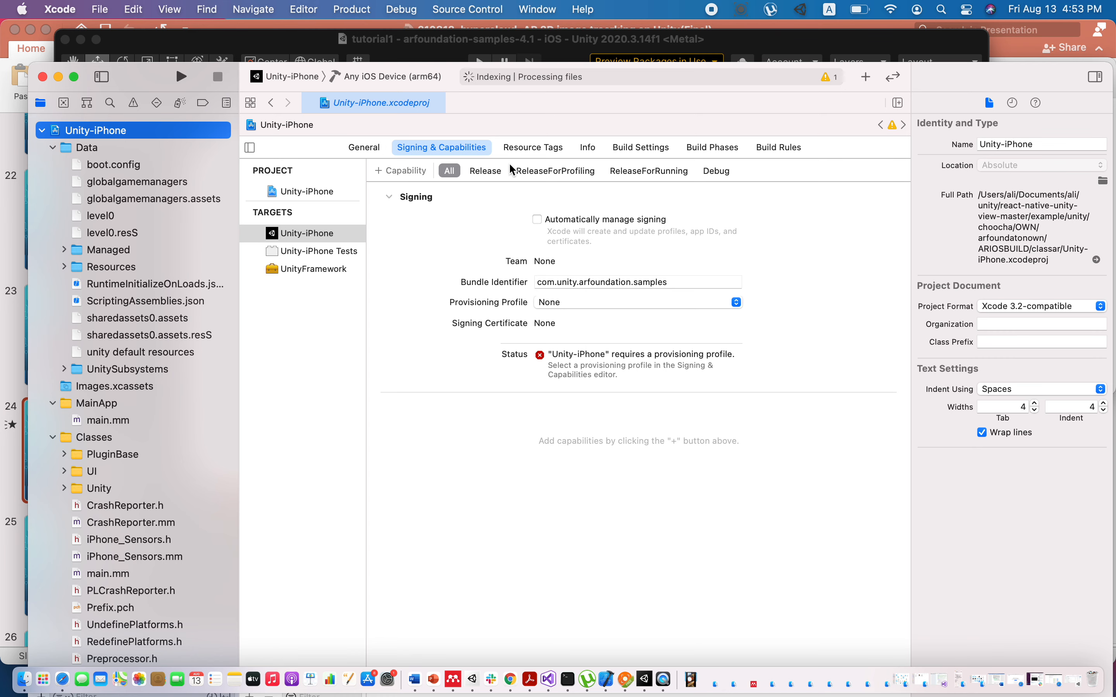
left_click(363, 149)
left_click(445, 145)
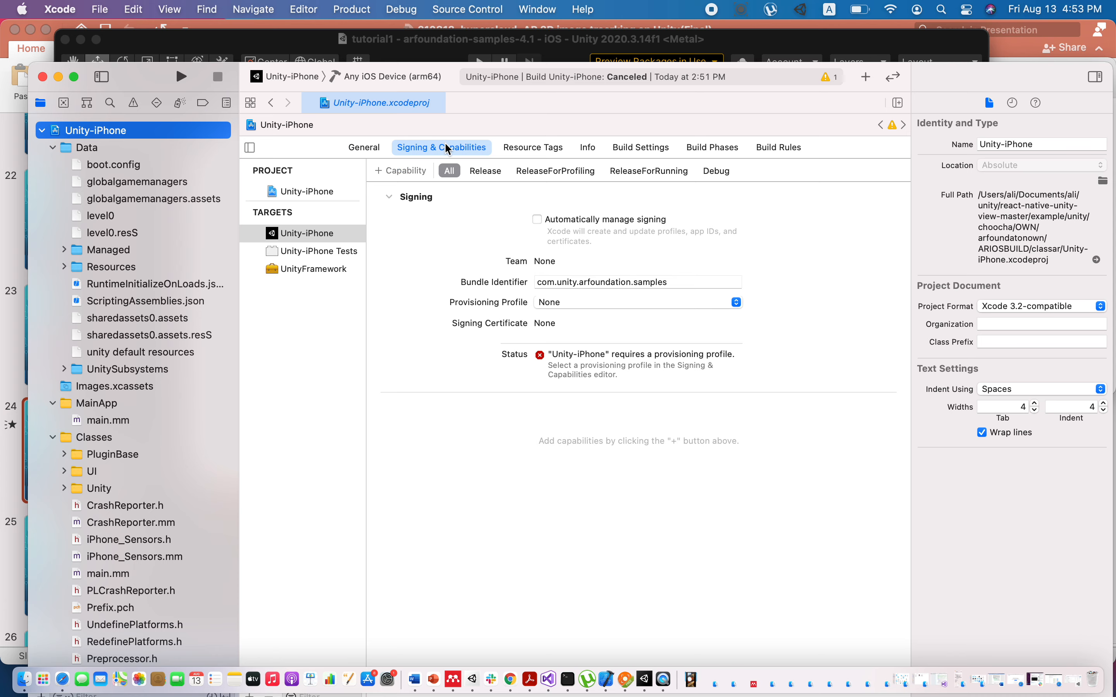
- Enable automatic signing management for the Unity-iPhone target and set its team to iMPERFECT
left_click(537, 219)
left_click(570, 453)
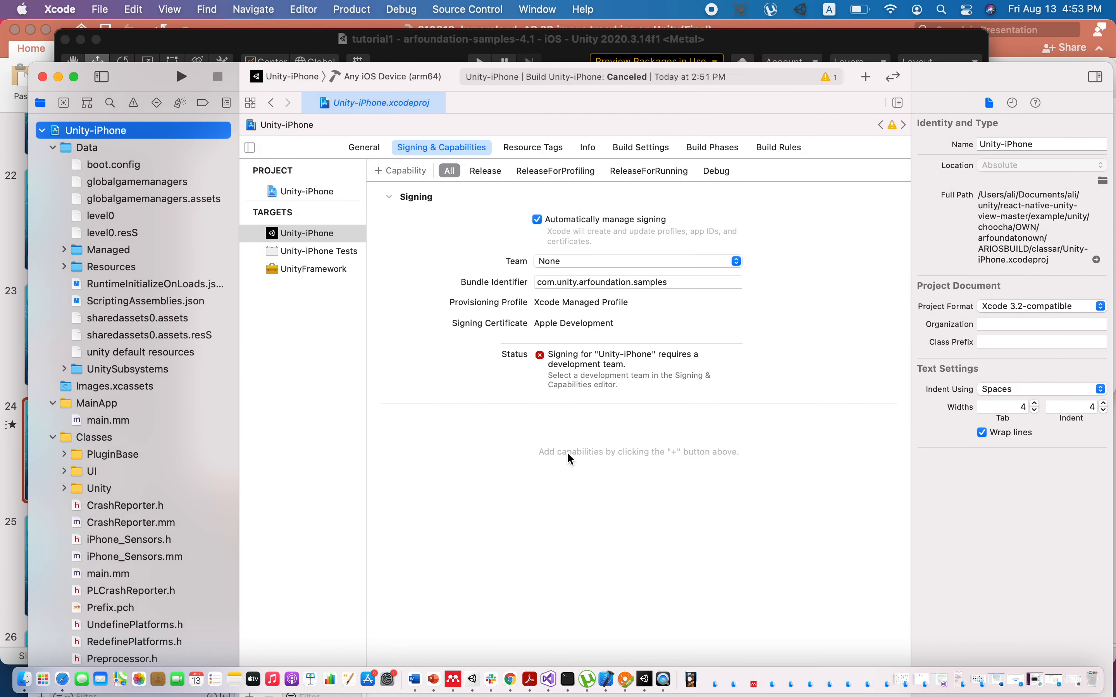
left_click(603, 264)
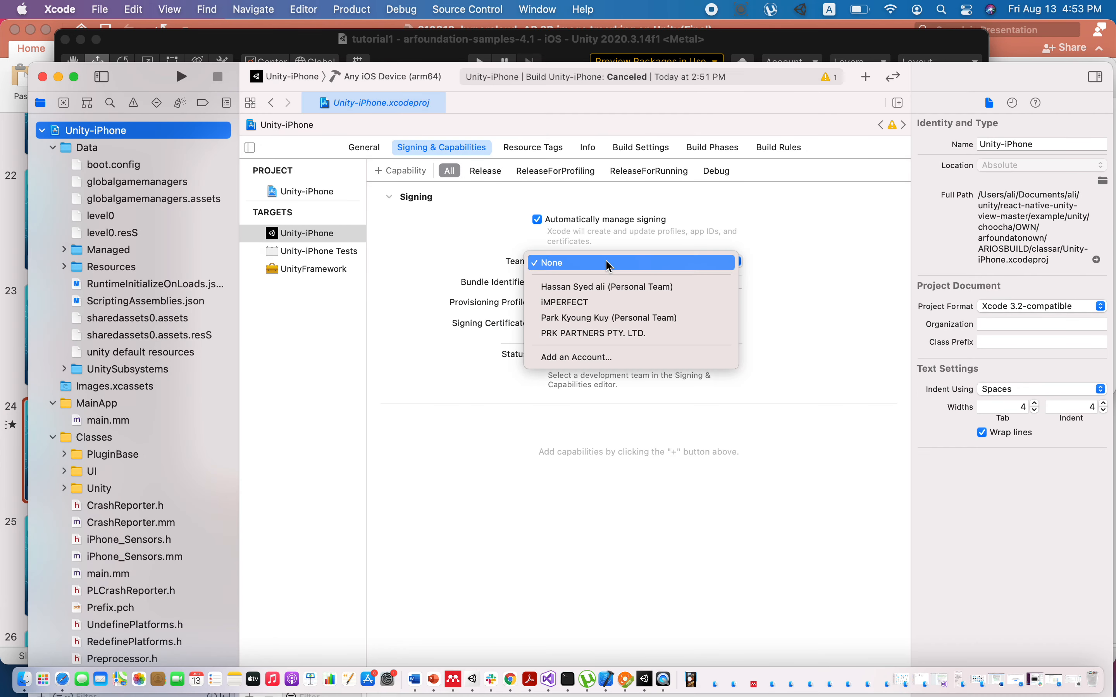
left_click(581, 302)
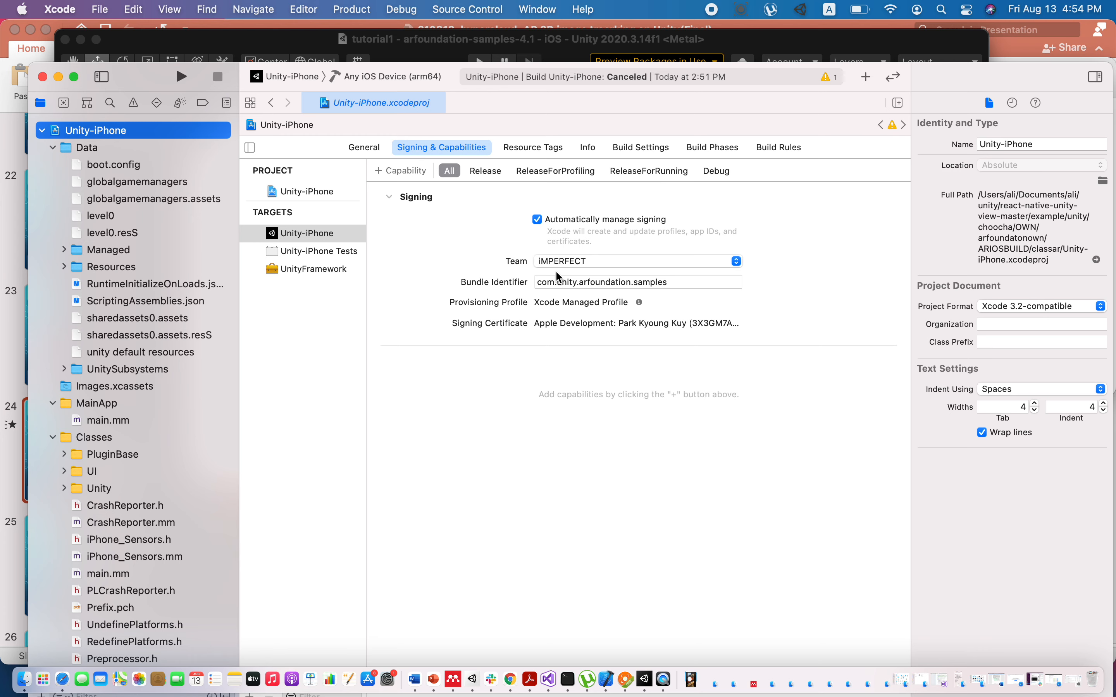
- Check the available run destinations and try to run Unity-iPhone with Any iOS Device (arm64) as destination
left_click(447, 80)
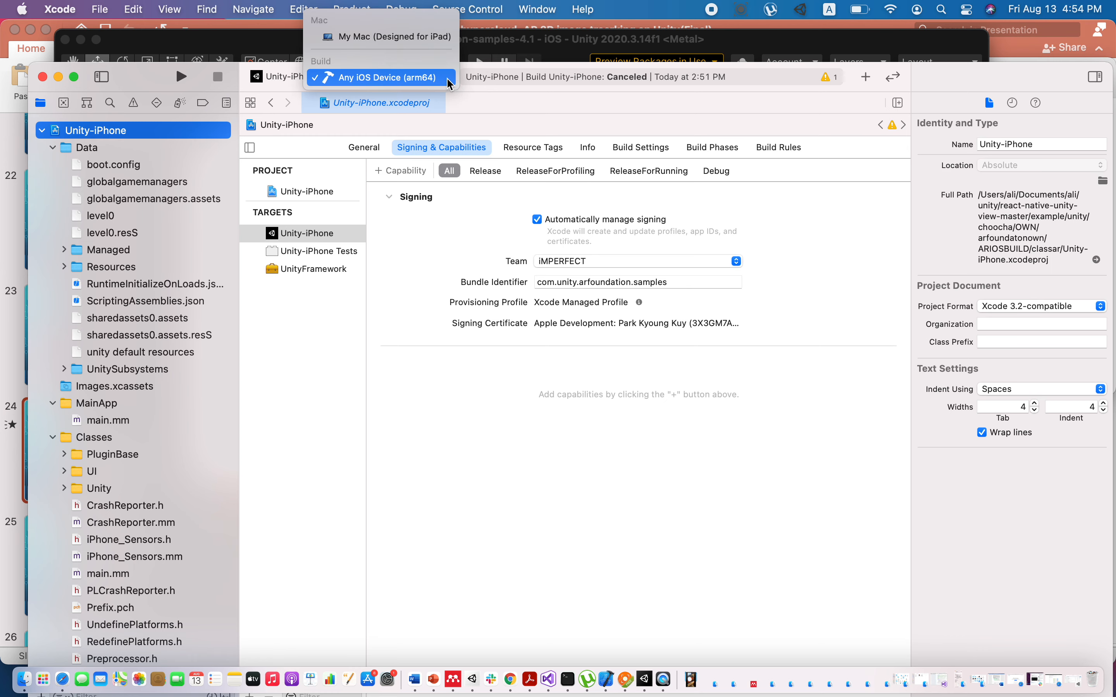
left_click(549, 114)
left_click(347, 8)
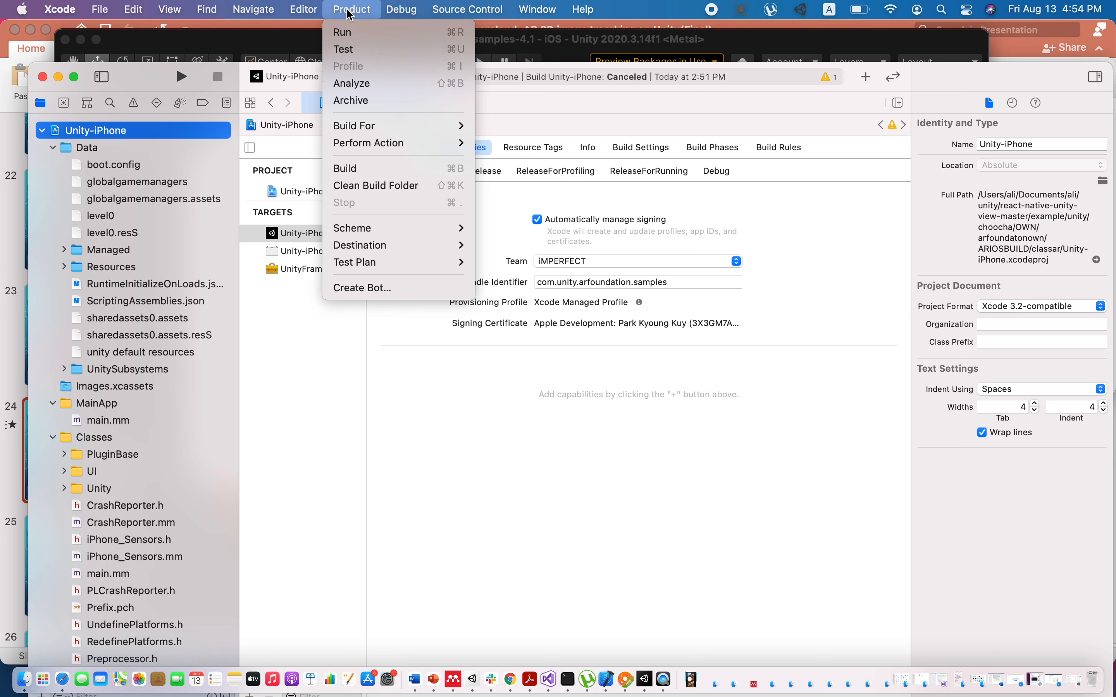
mouse_move(380, 254)
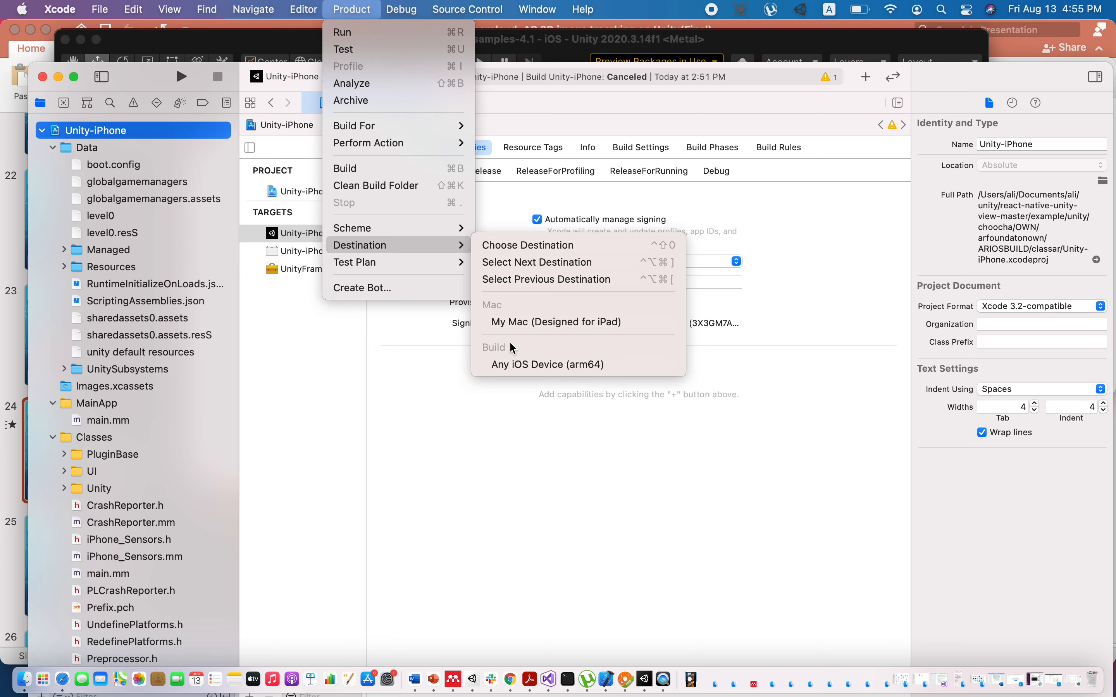
left_click(357, 34)
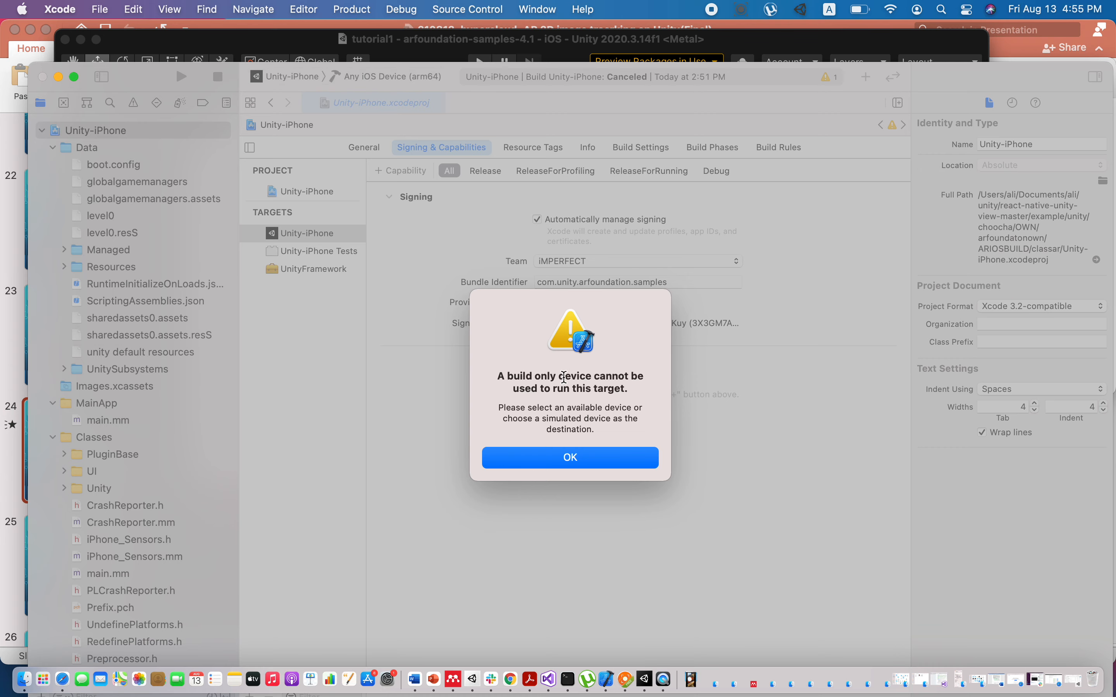
left_click(569, 464)
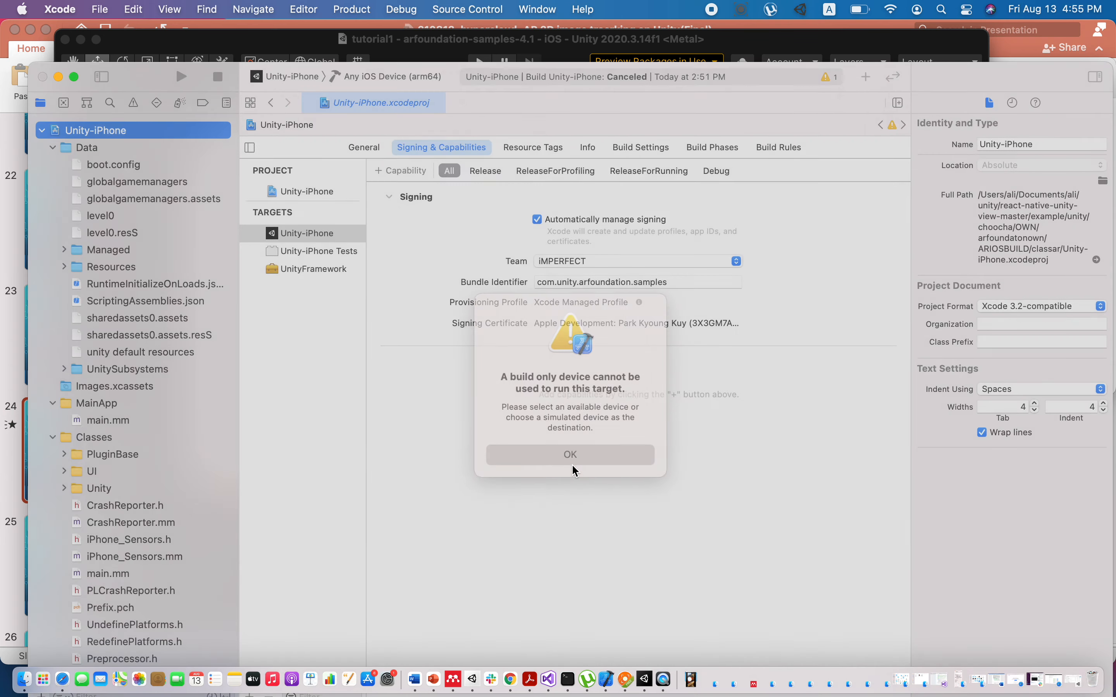
- Set the run destination to the connected iPhone (3) and run the Unity-iPhone project on it
left_click(350, 10)
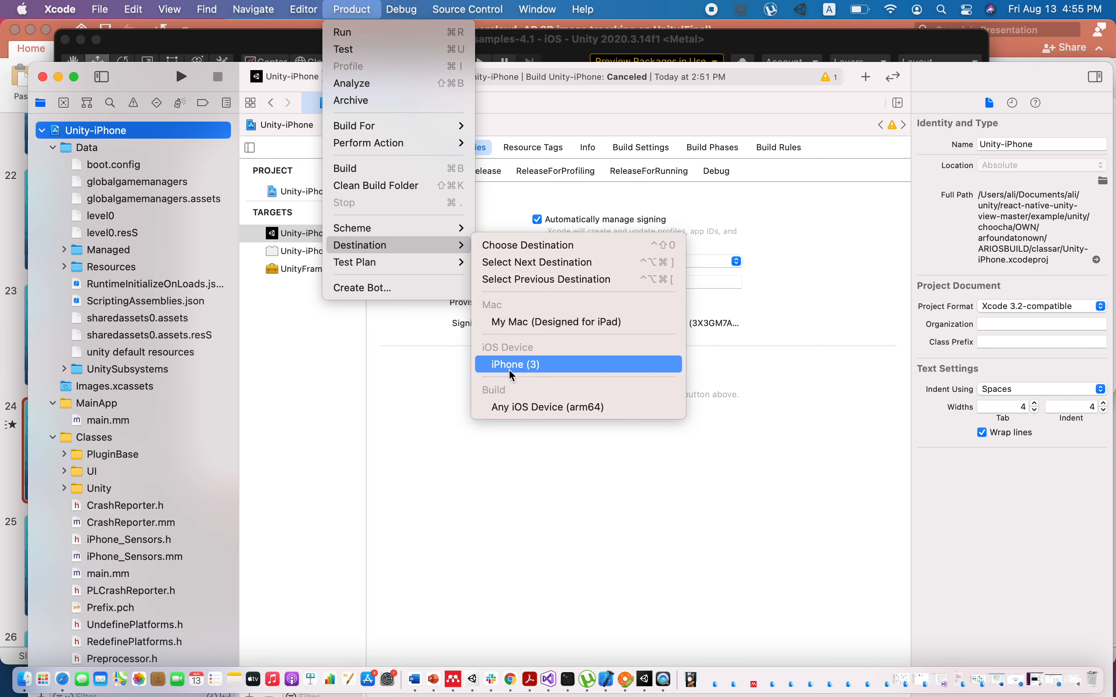
left_click(524, 364)
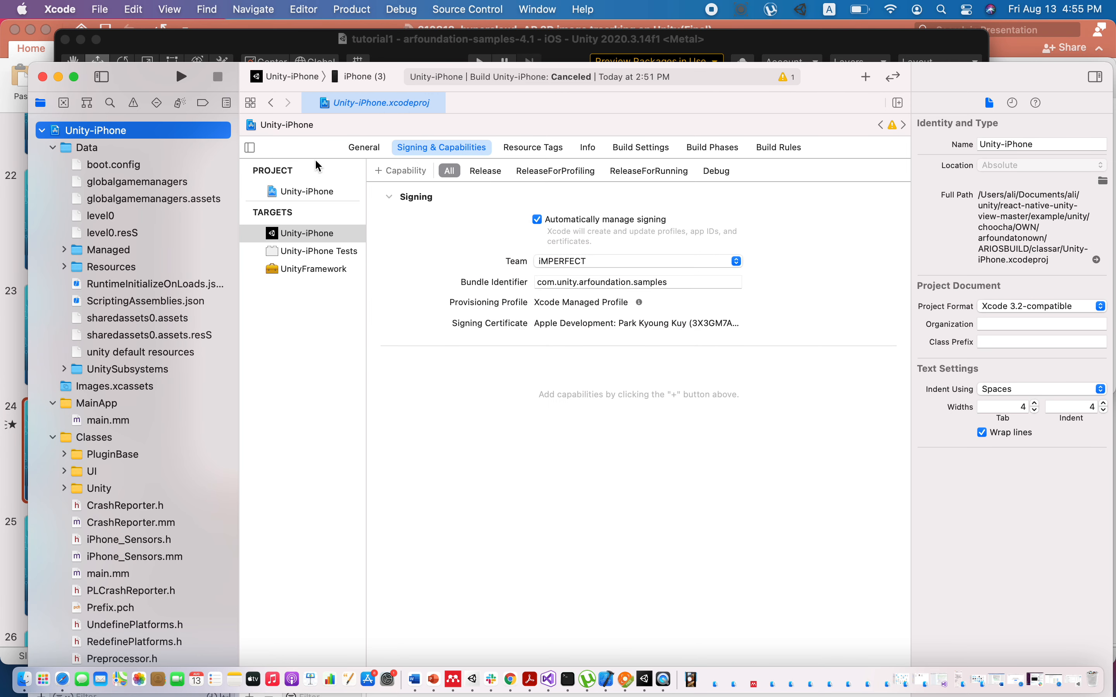
left_click(350, 9)
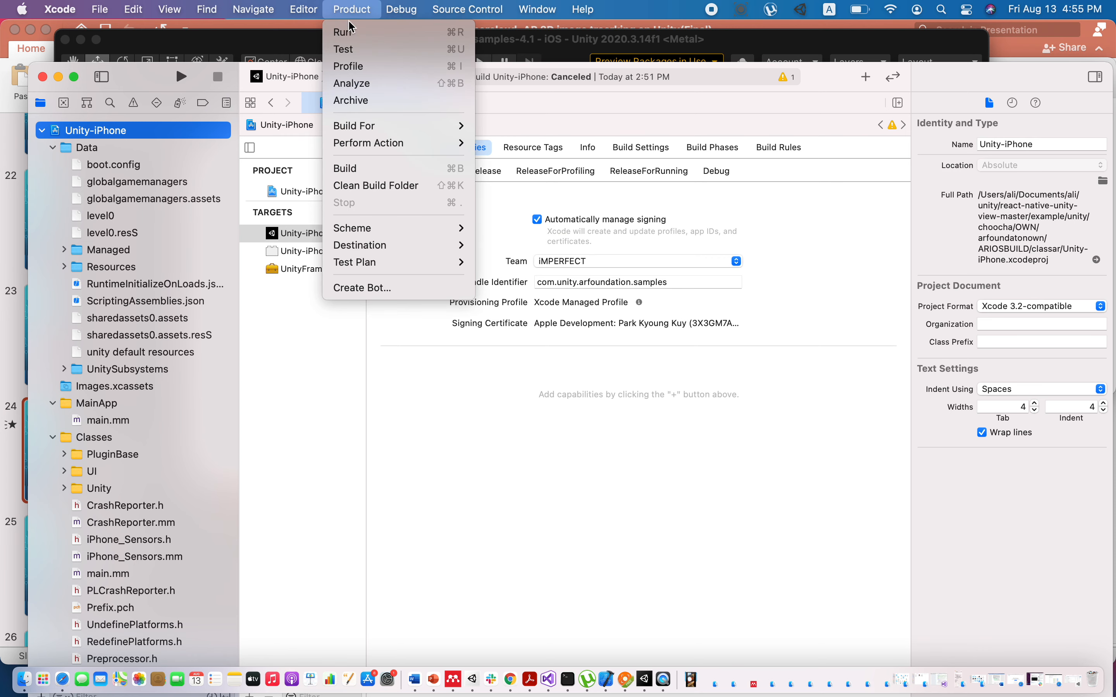
left_click(354, 32)
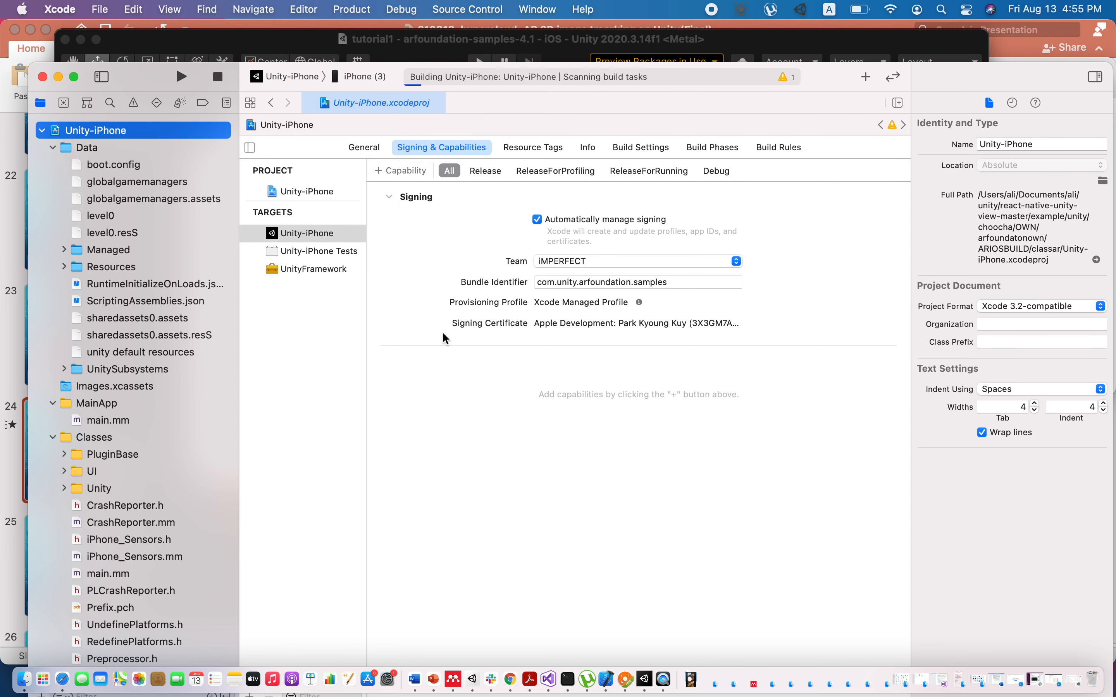